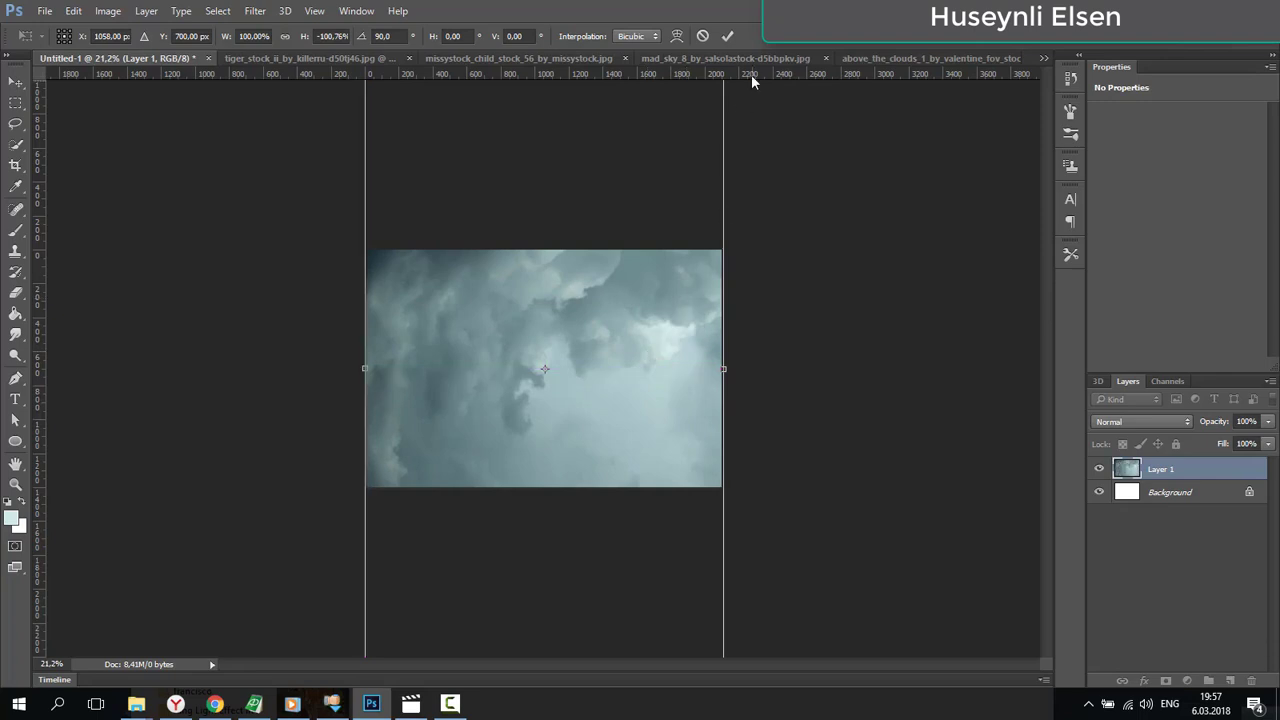
- Apply the storm-sky layer's transform and bring the above-the-clouds photo into the composition as a new layer
click(728, 37)
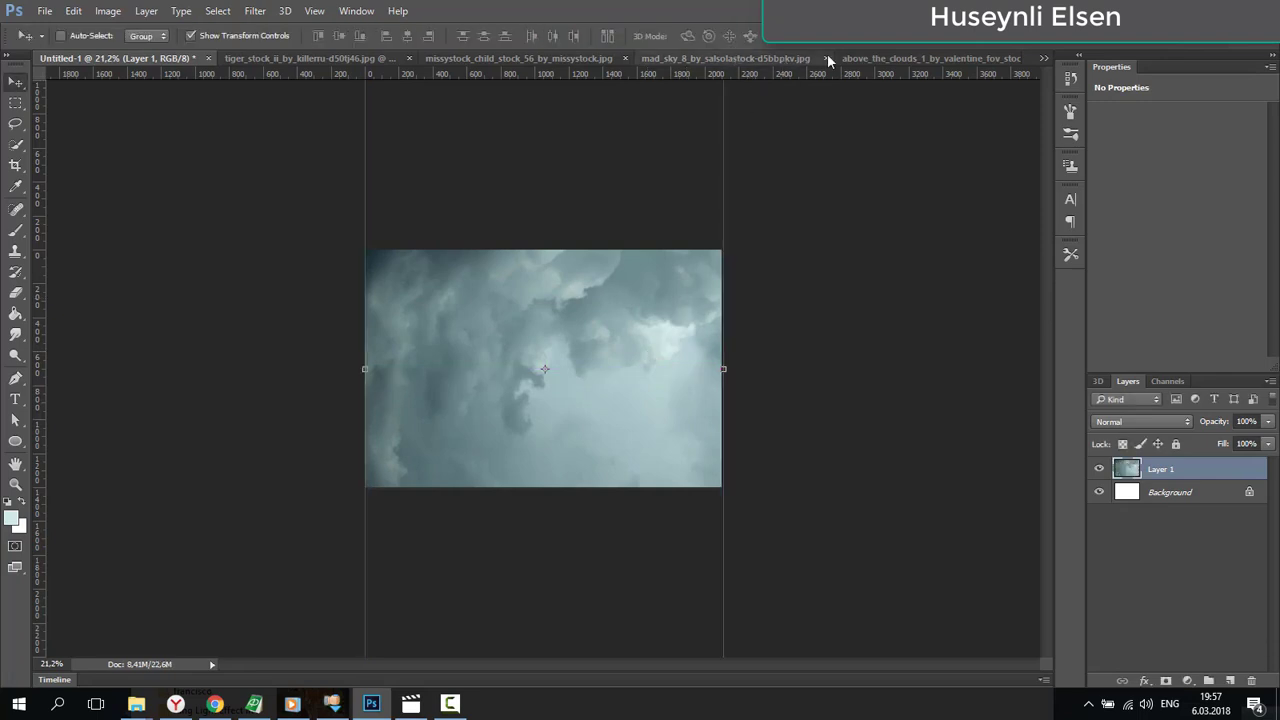
click(930, 58)
mouse_move(630, 370)
mouse_down()
mouse_move(263, 131)
mouse_move(100, 57)
mouse_move(624, 373)
mouse_up()
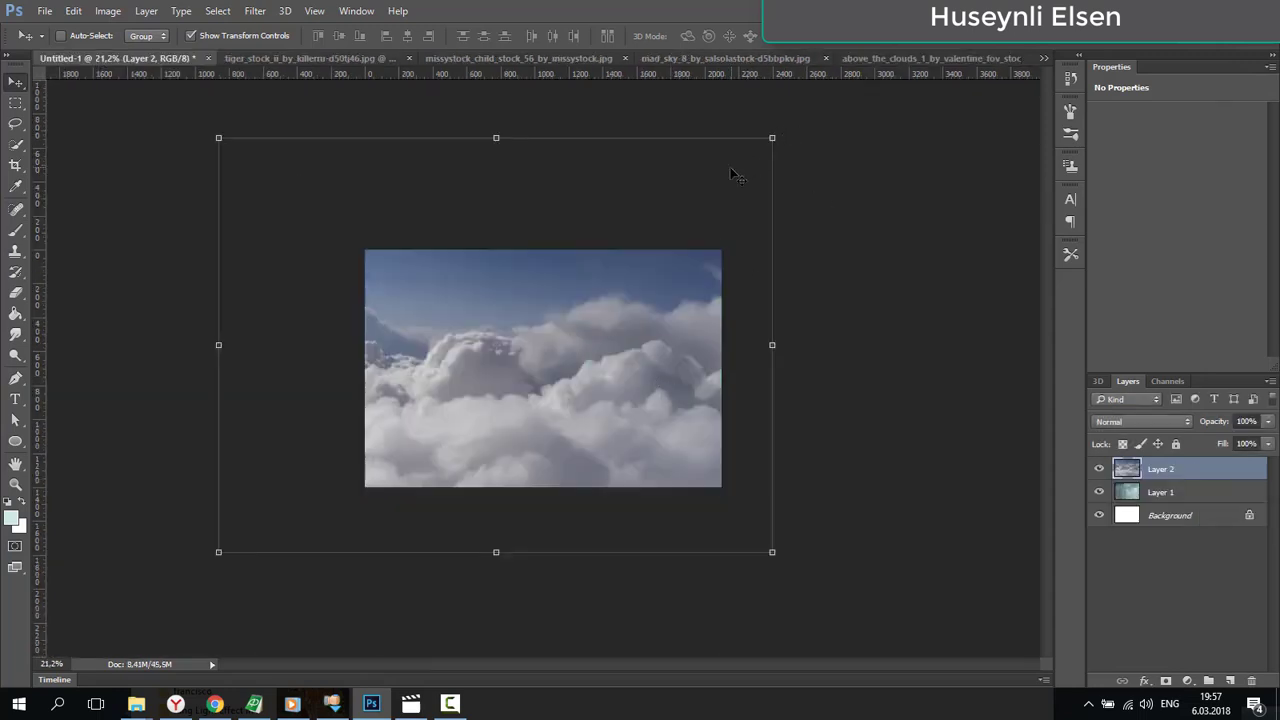
- Scale the clouds layer to about 75% width and 70% height, rotate it about 19° and place it over the canvas's lower part
drag(772, 137, 597, 266)
drag(529, 377, 666, 362)
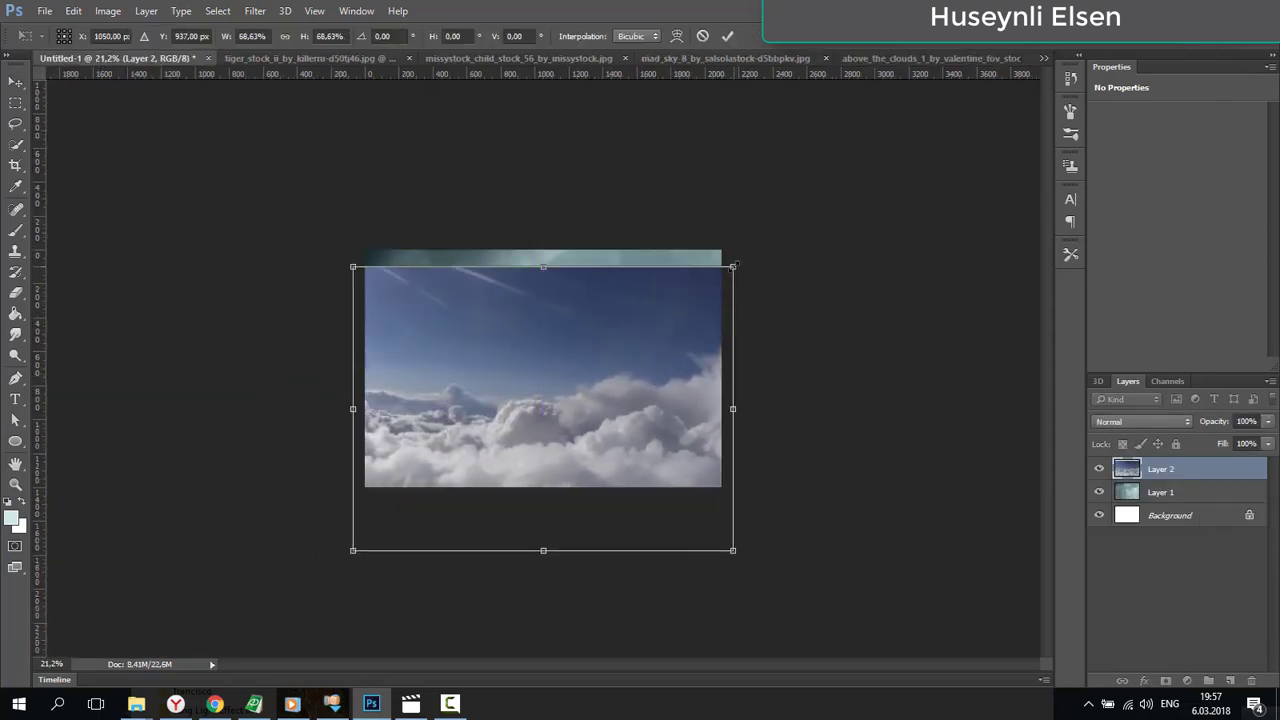
drag(542, 251, 540, 293)
drag(748, 358, 762, 405)
drag(421, 232, 385, 197)
drag(777, 394, 771, 381)
drag(614, 394, 609, 417)
drag(382, 222, 376, 214)
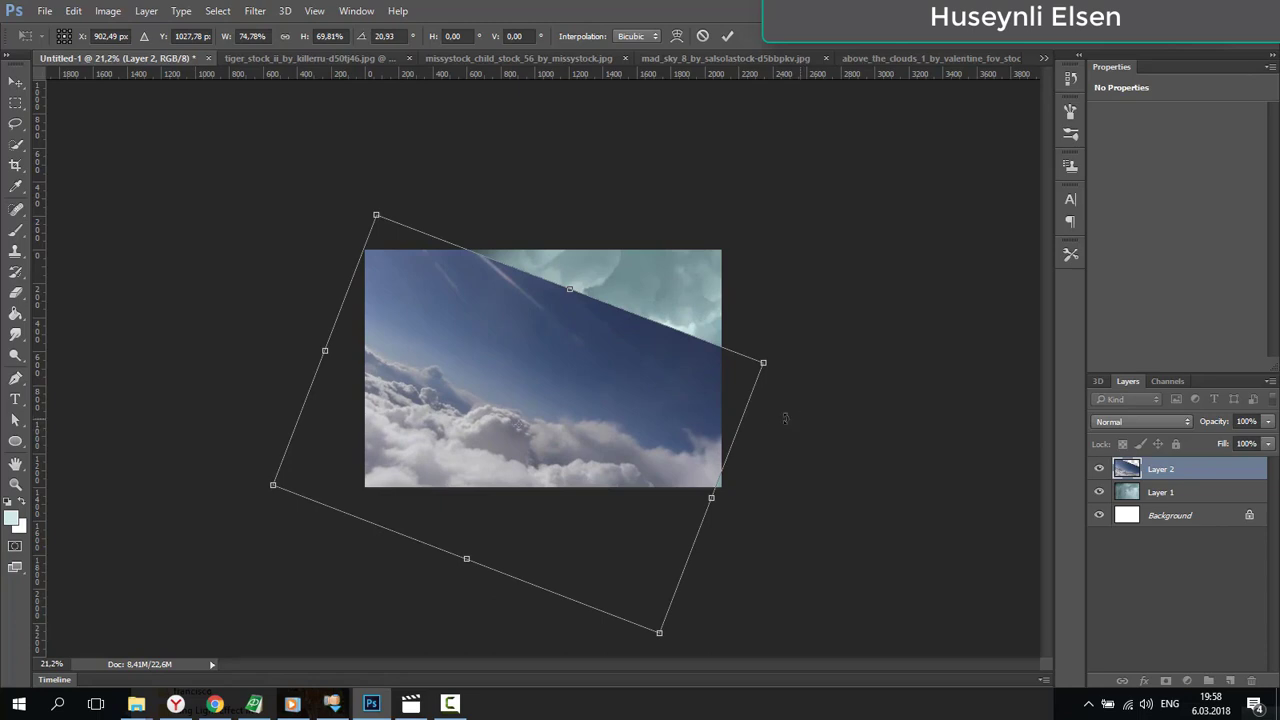
drag(785, 418, 786, 403)
drag(566, 415, 573, 425)
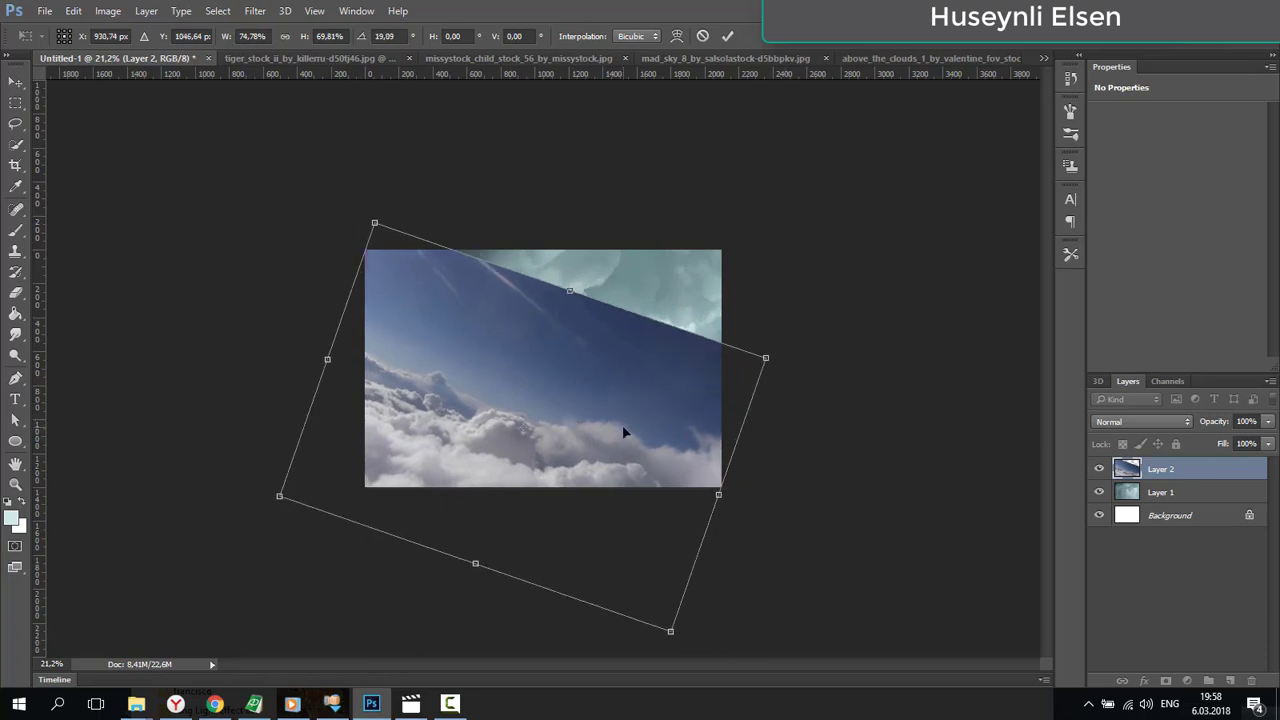
click(727, 37)
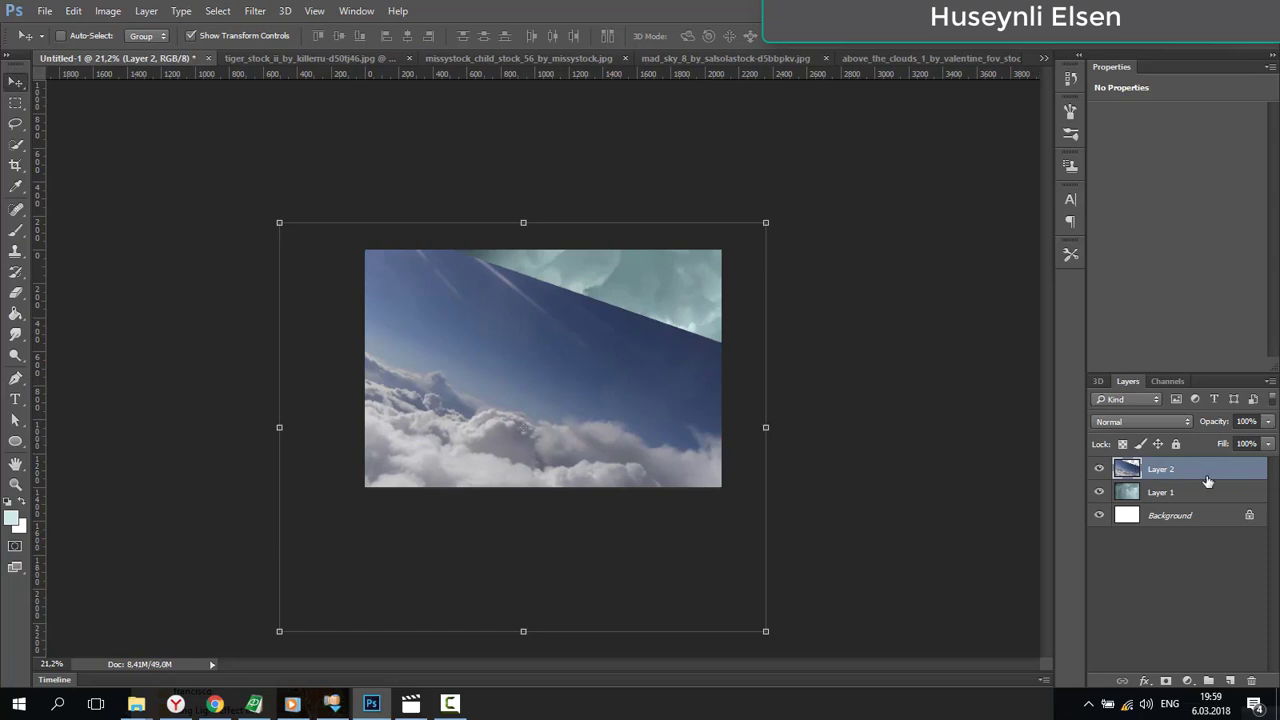
- Add a mask to the clouds layer and paint out its blue sky with a soft 600 px black brush at 100% and 44% opacity
click(1166, 681)
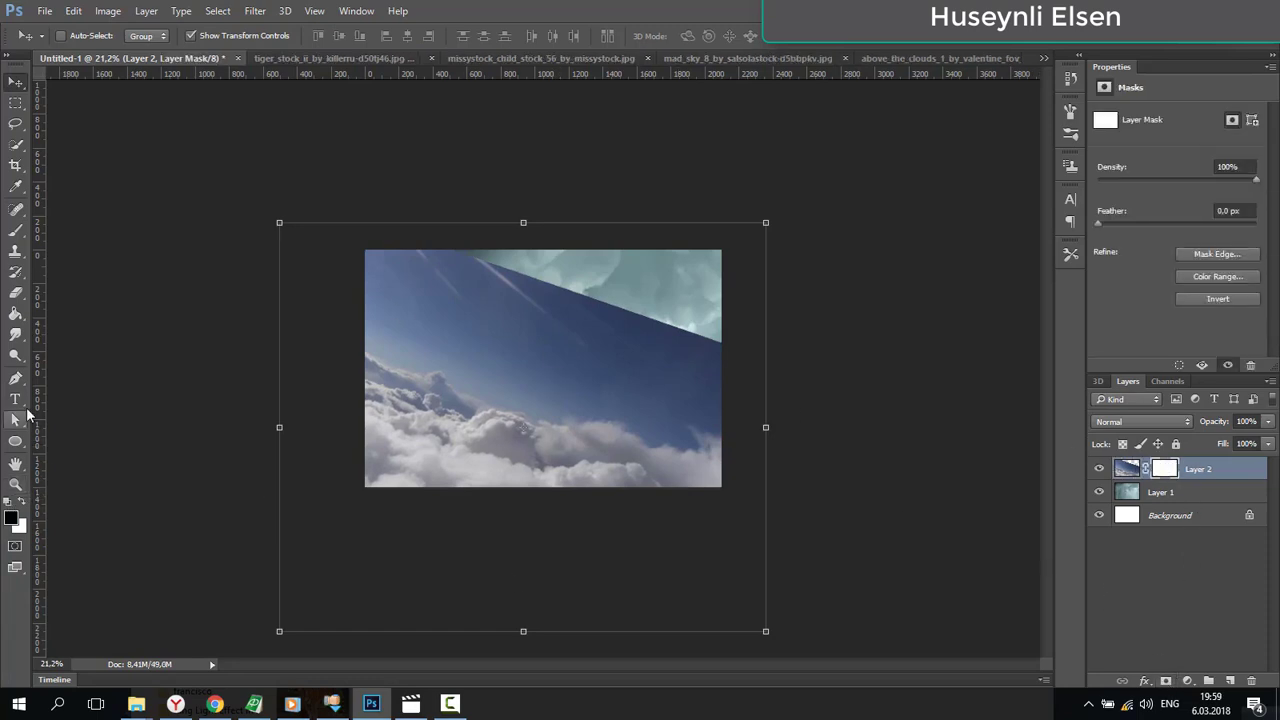
click(15, 232)
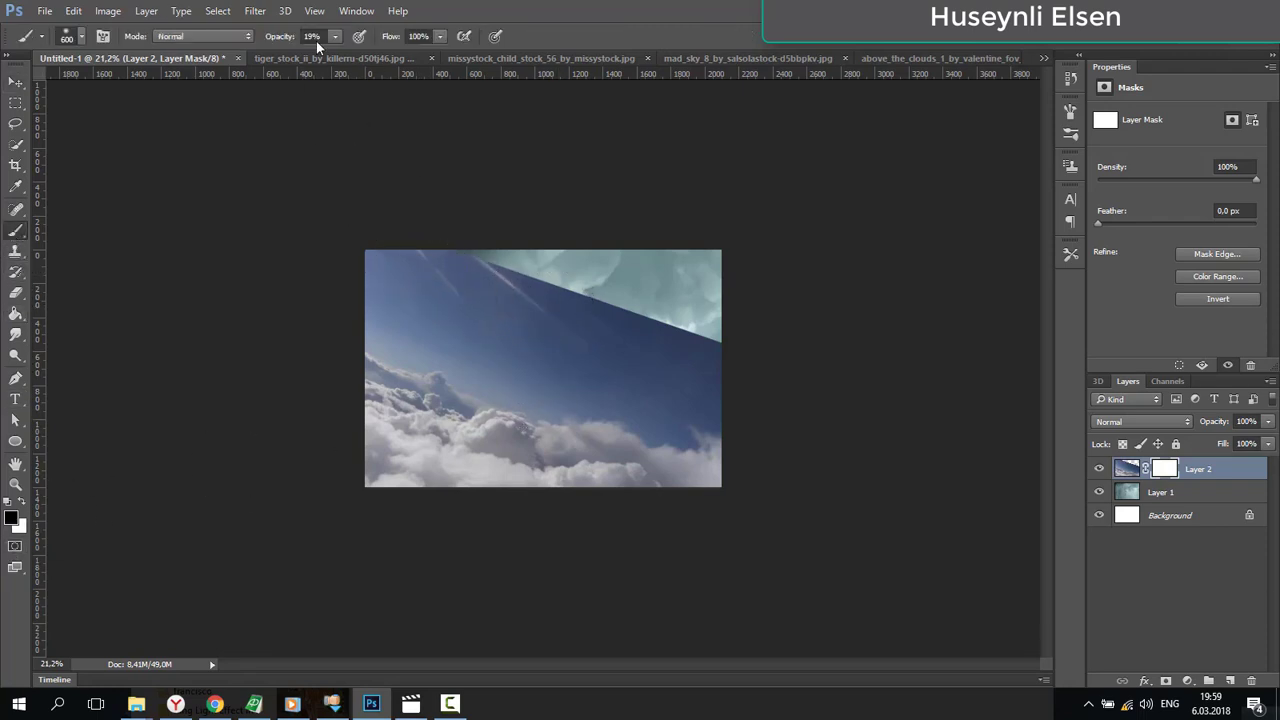
drag(281, 38, 390, 41)
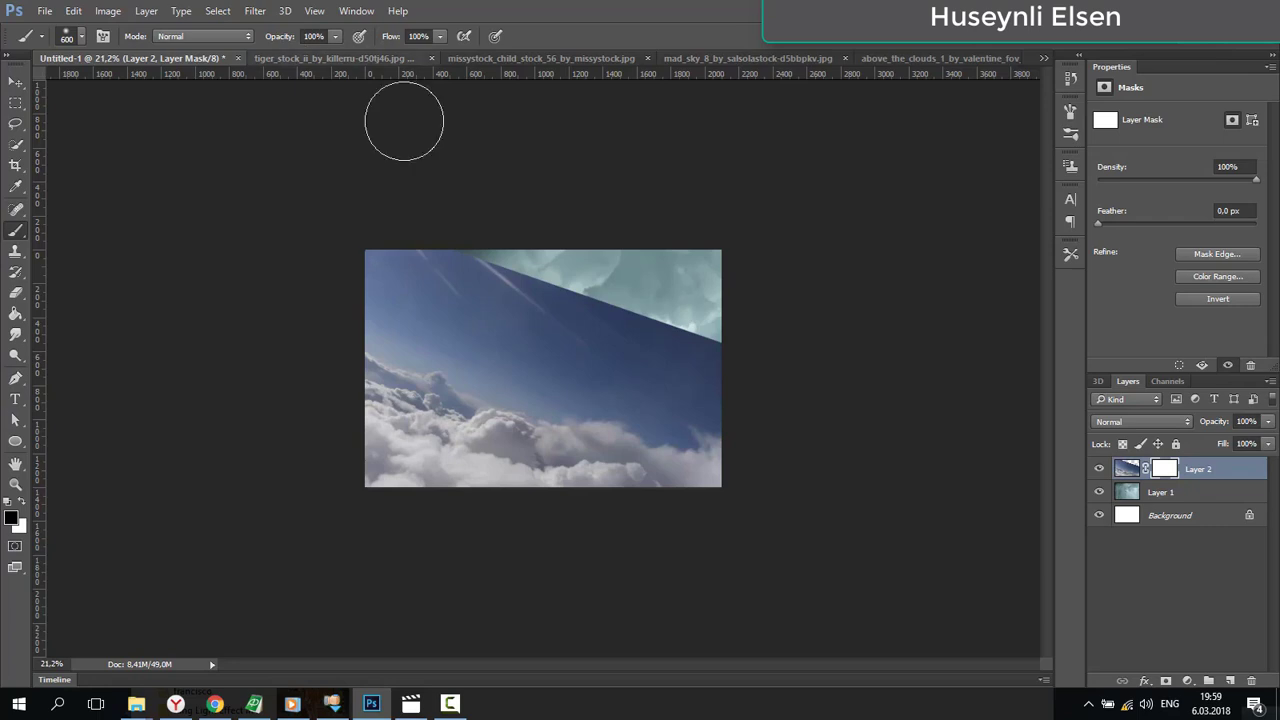
right_click(424, 264)
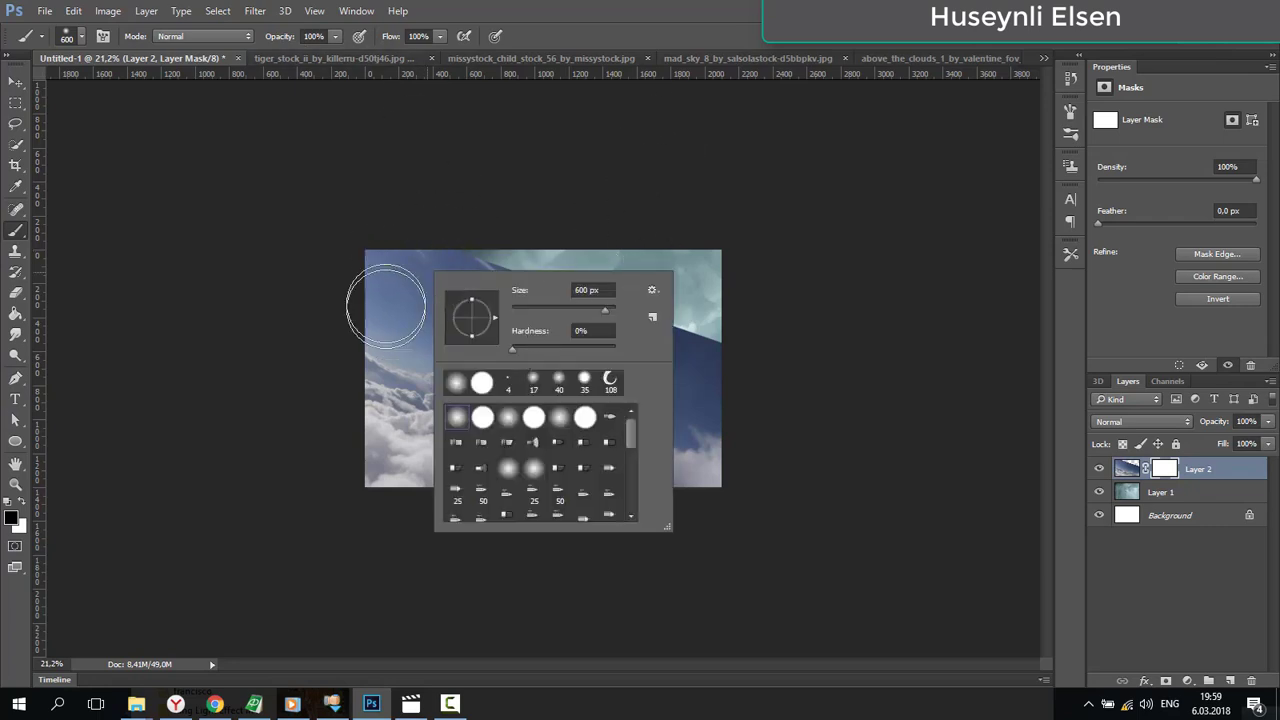
mouse_move(386, 300)
mouse_down()
mouse_move(373, 256)
mouse_move(363, 272)
mouse_move(717, 336)
mouse_move(547, 335)
mouse_move(711, 393)
mouse_move(670, 401)
mouse_move(687, 402)
mouse_move(366, 294)
mouse_up()
mouse_move(290, 37)
mouse_down()
mouse_move(257, 38)
mouse_move(278, 40)
mouse_up()
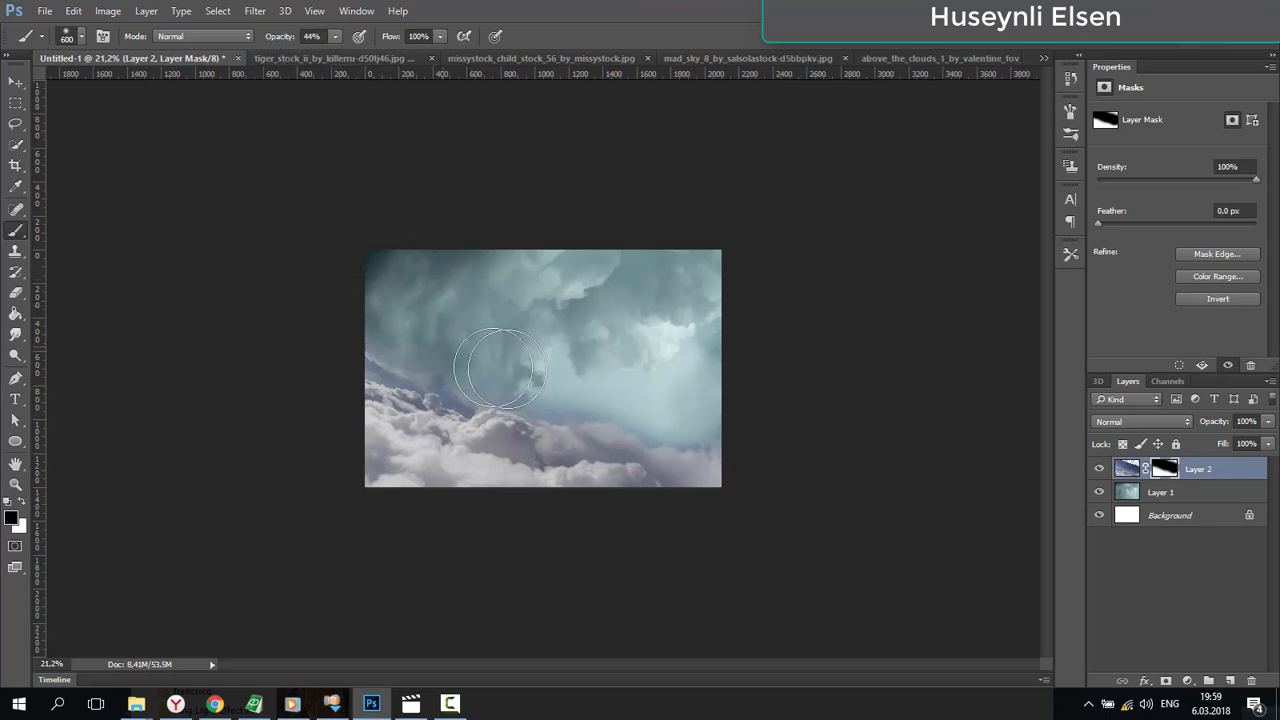
mouse_move(570, 398)
mouse_down()
mouse_move(744, 429)
mouse_move(706, 432)
mouse_move(334, 331)
mouse_move(684, 420)
mouse_up()
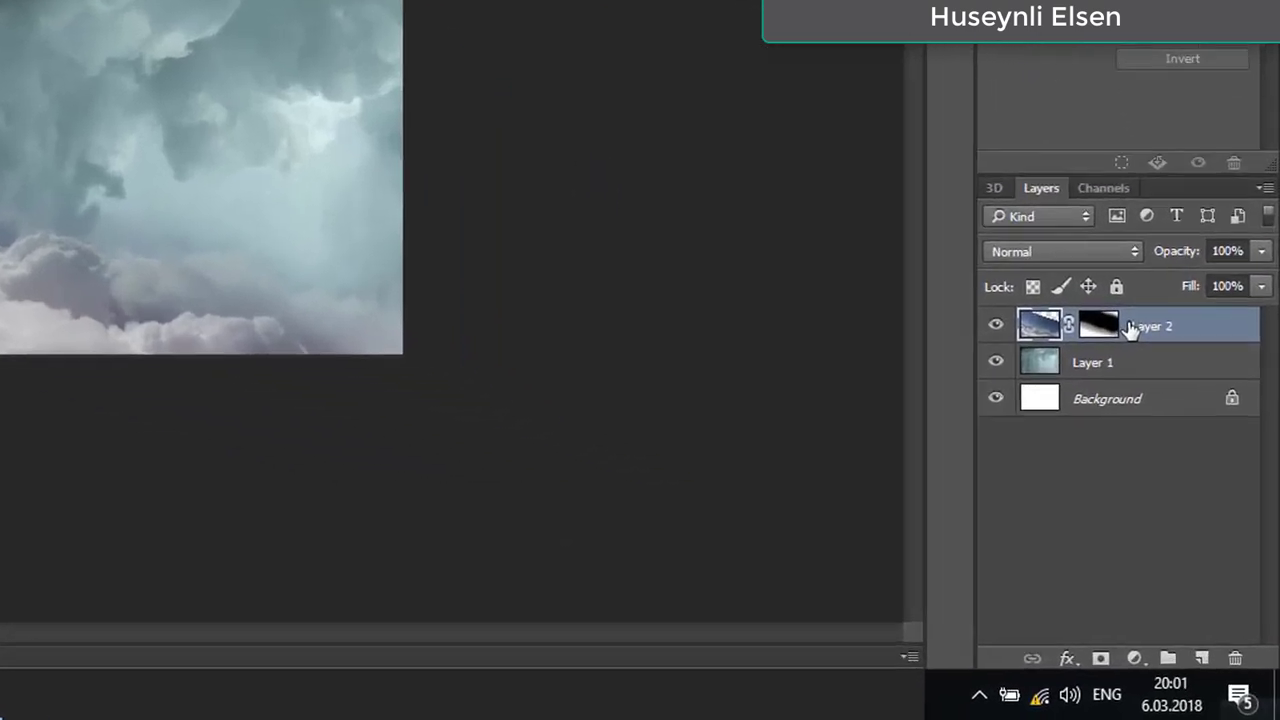
- Add a clipped Color Balance adjustment to the clouds layer with midtones Cyan-Red +8 and Yellow-Blue -15
click(1134, 658)
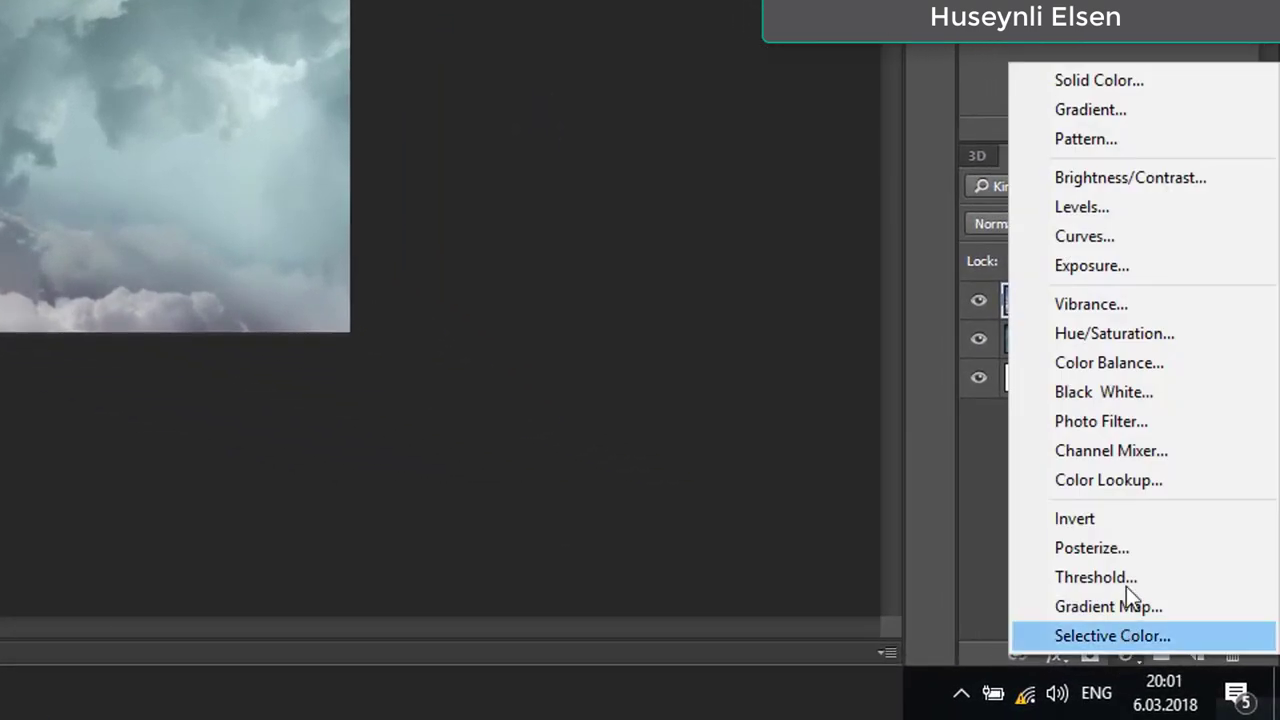
click(1116, 364)
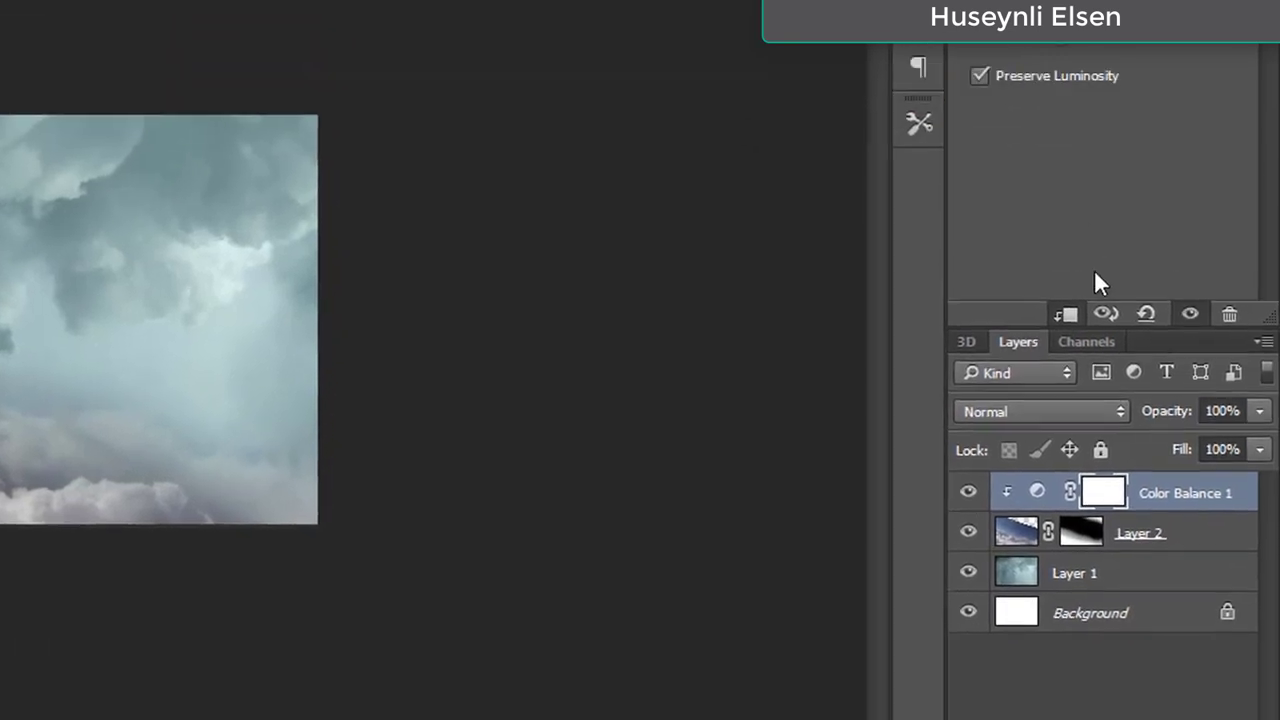
drag(1057, 261, 1041, 261)
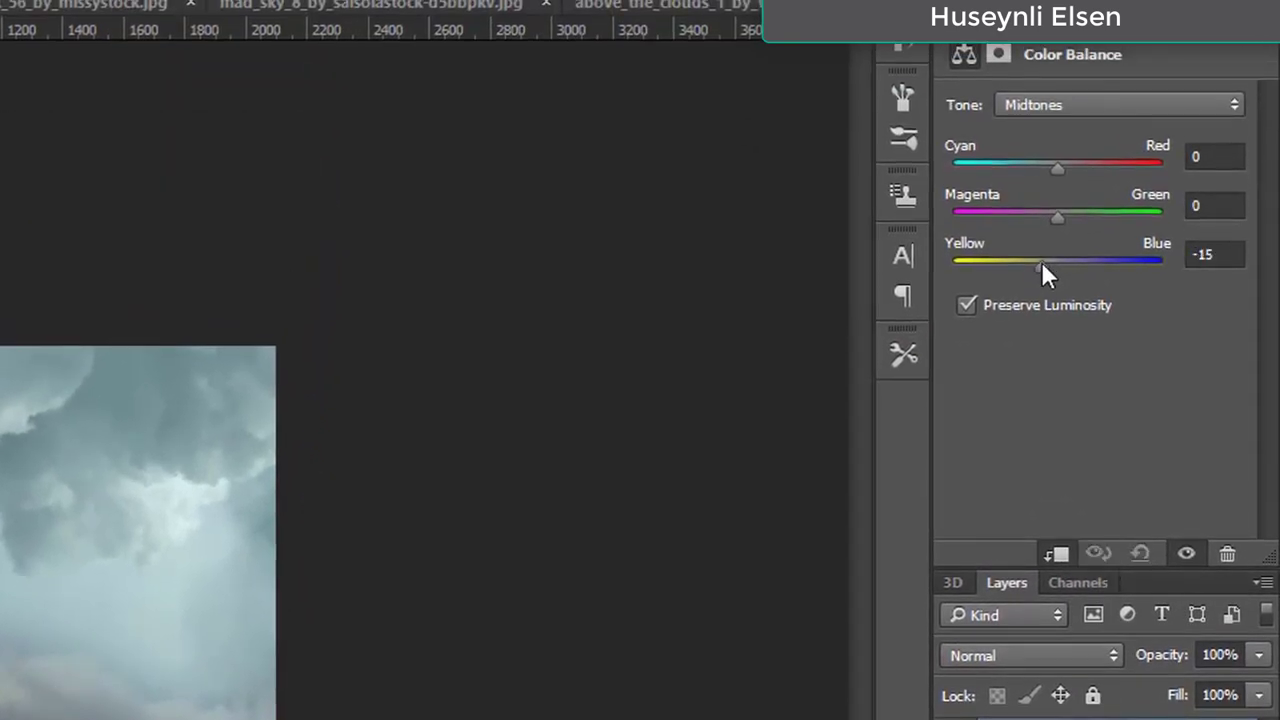
drag(1057, 166, 1066, 166)
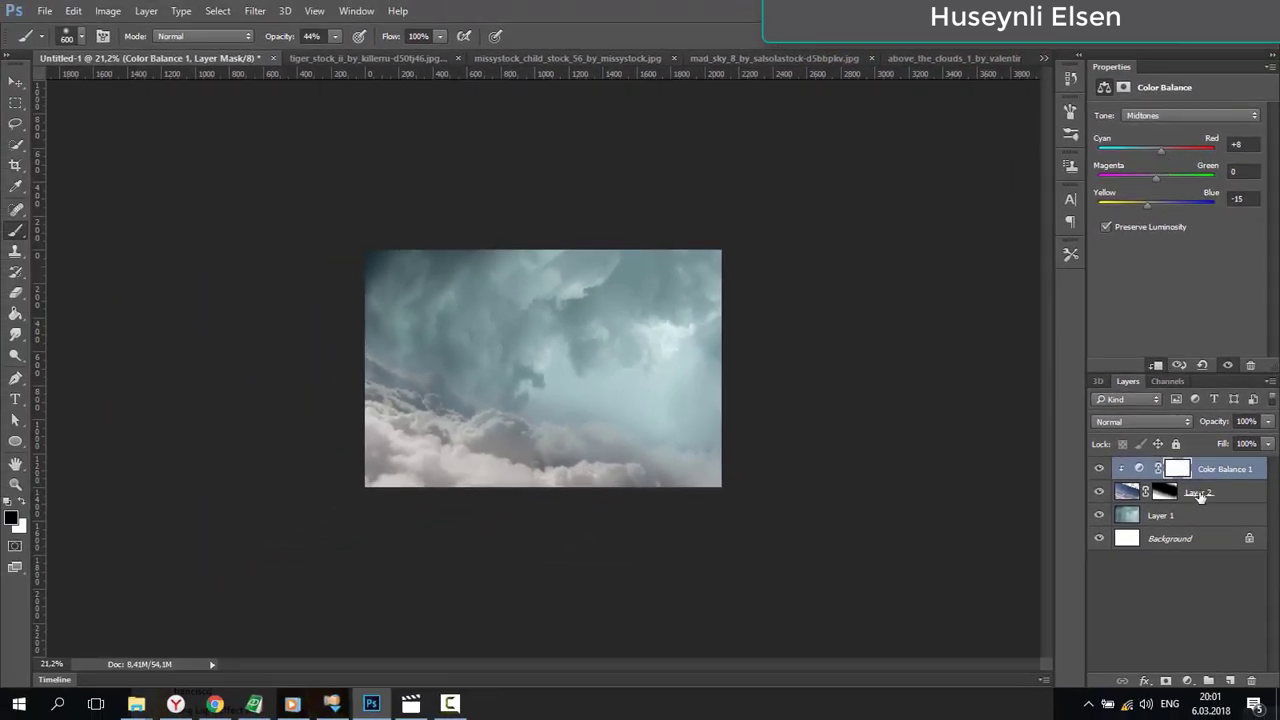
- Add a second clipped Color Balance directly above the clouds layer with midtones Cyan-Red -21 and Yellow-Blue -19
click(1220, 498)
click(1185, 683)
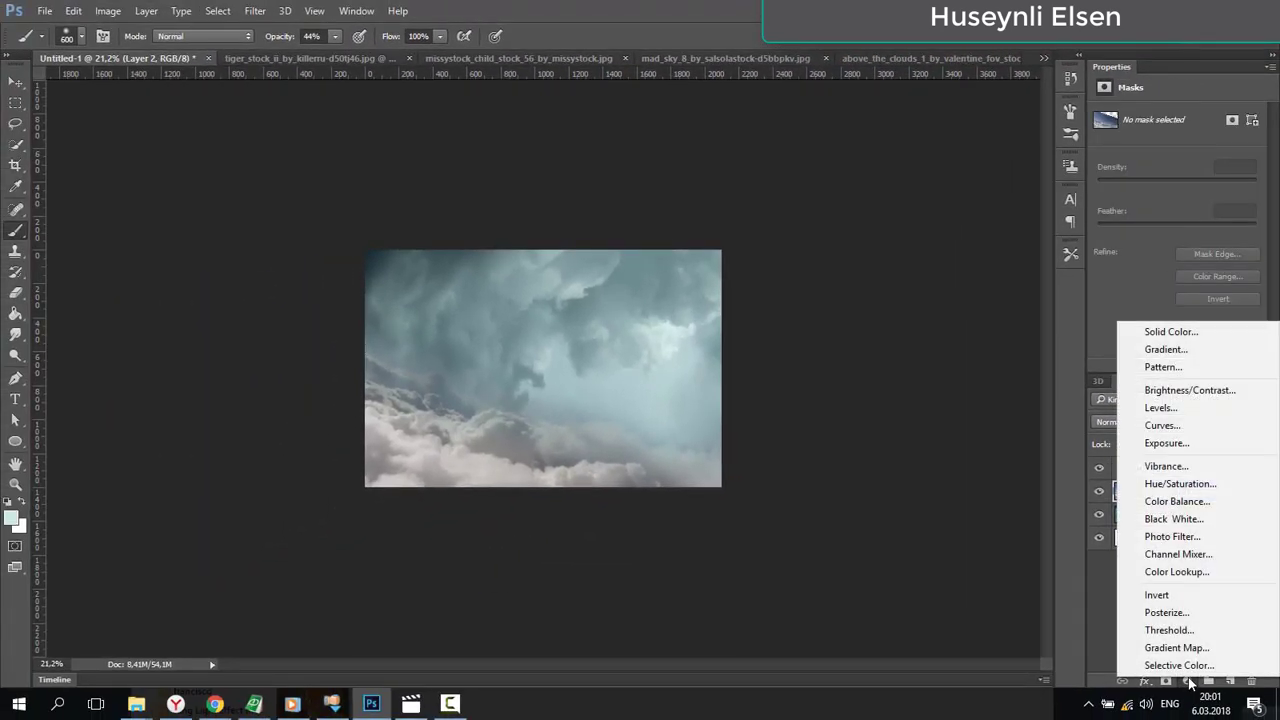
click(1180, 499)
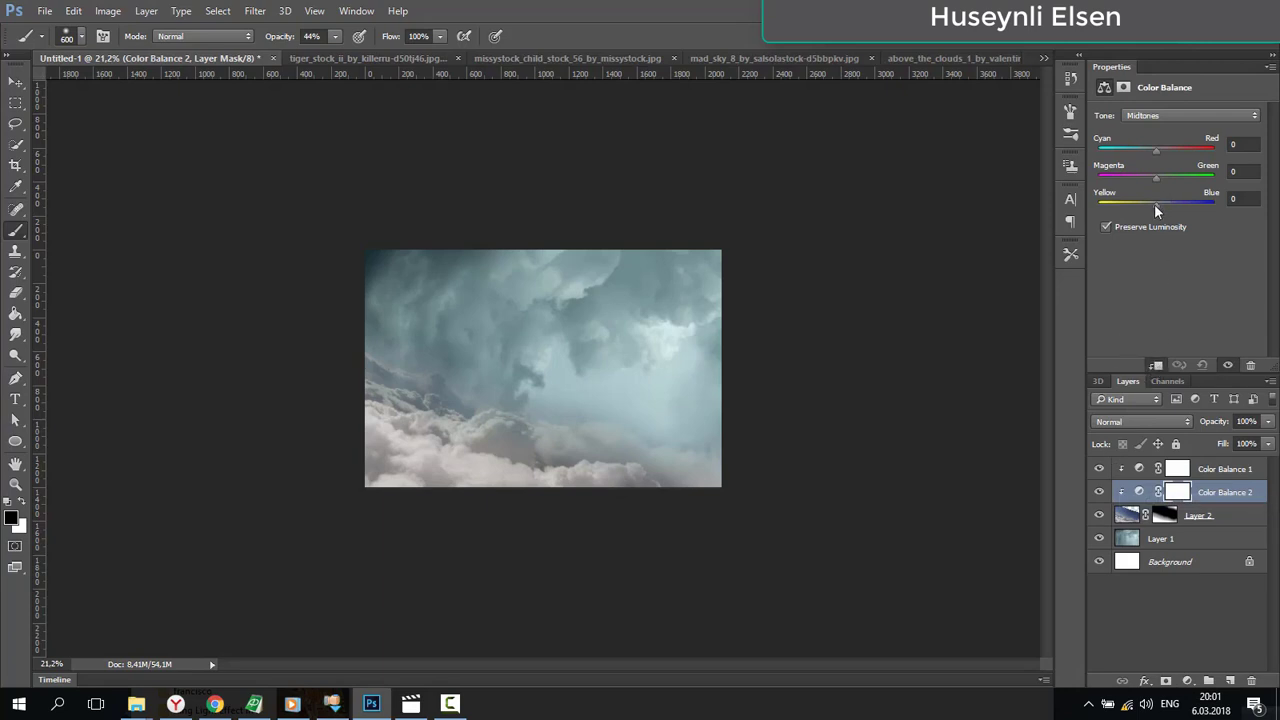
drag(1155, 203, 1140, 203)
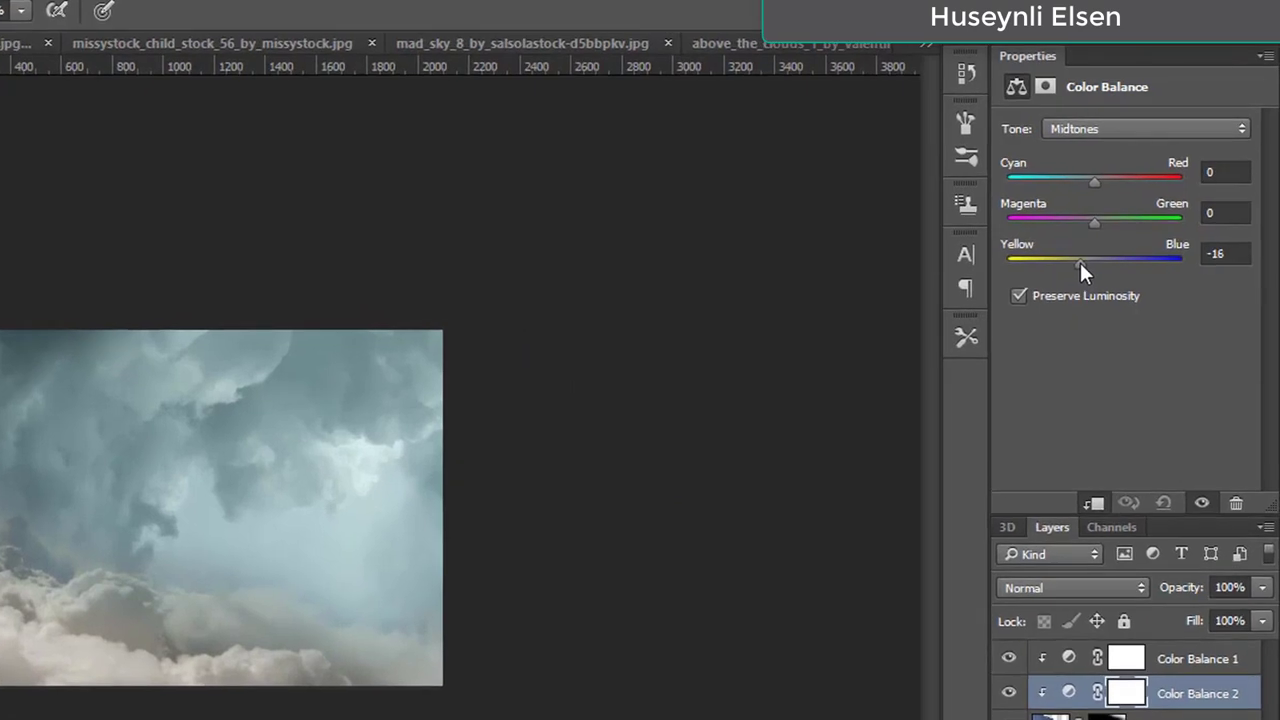
drag(1083, 270, 1093, 275)
drag(1092, 266, 1077, 266)
mouse_move(1095, 184)
mouse_down()
mouse_move(1113, 184)
mouse_move(1078, 186)
mouse_up()
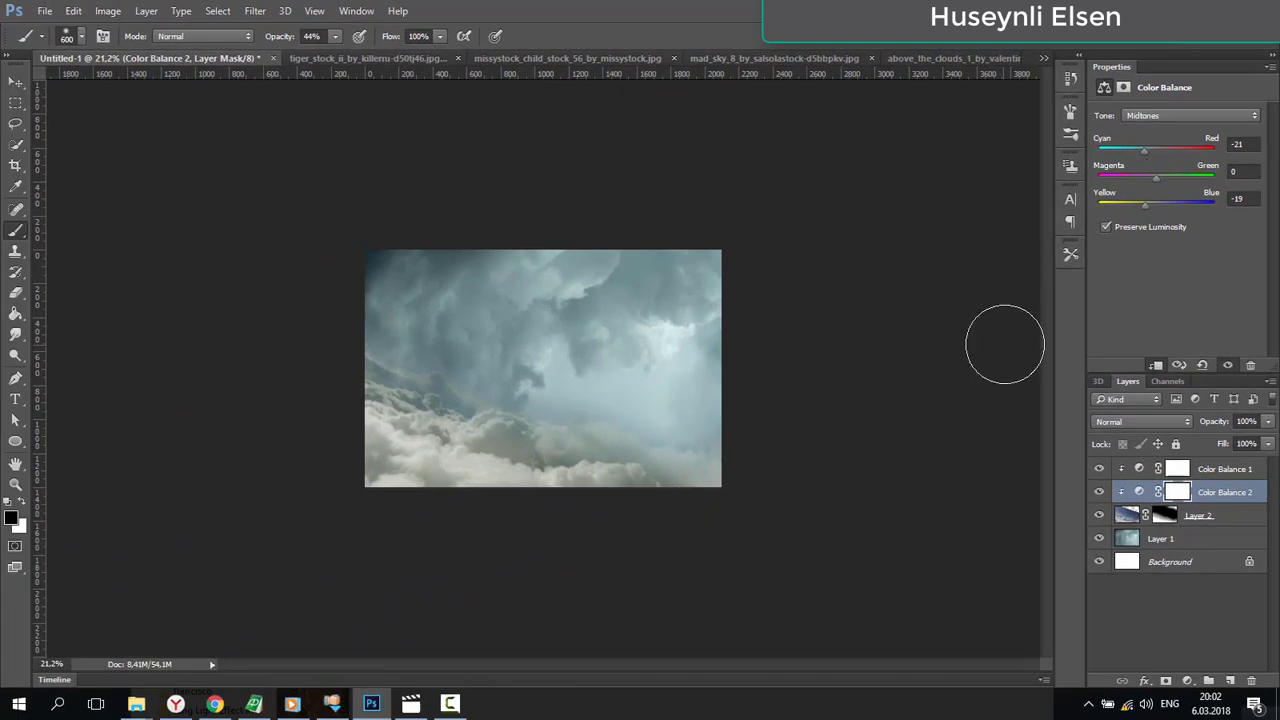
- Make Color Balance 1 the active layer, and in the forest cliff photo select the overhanging rock with Quick Selection
click(1238, 472)
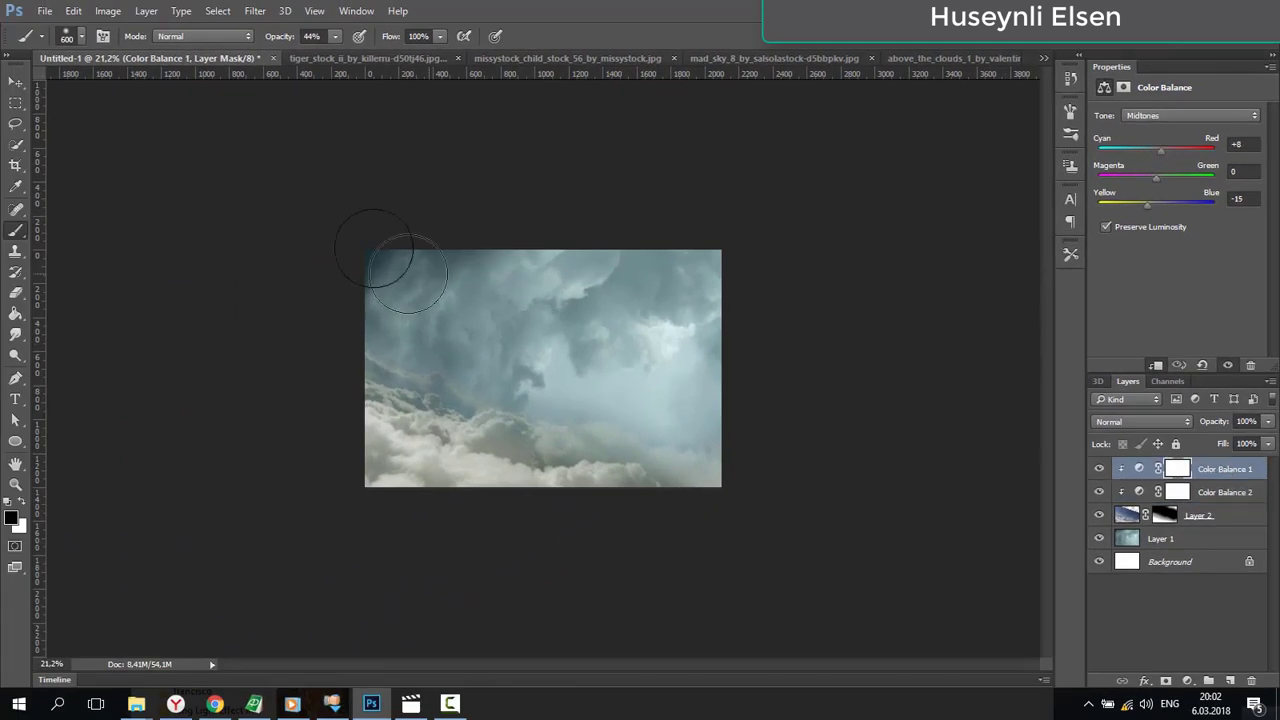
key(v)
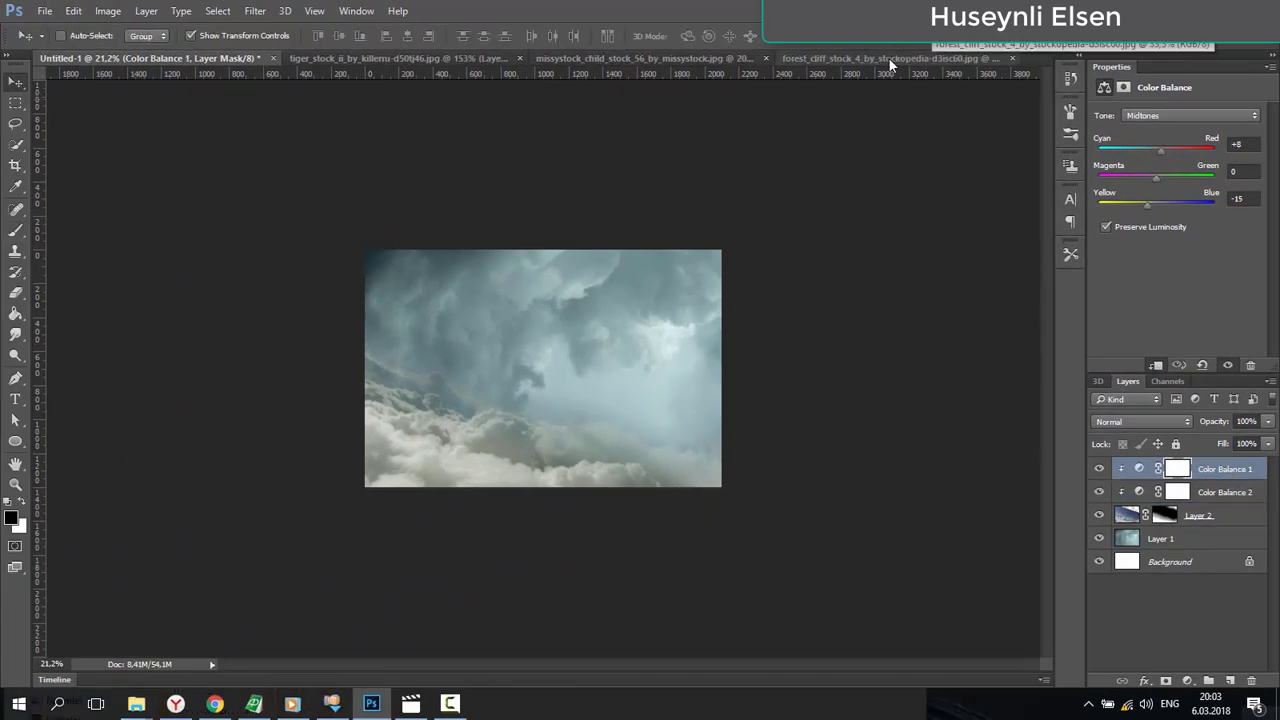
click(888, 57)
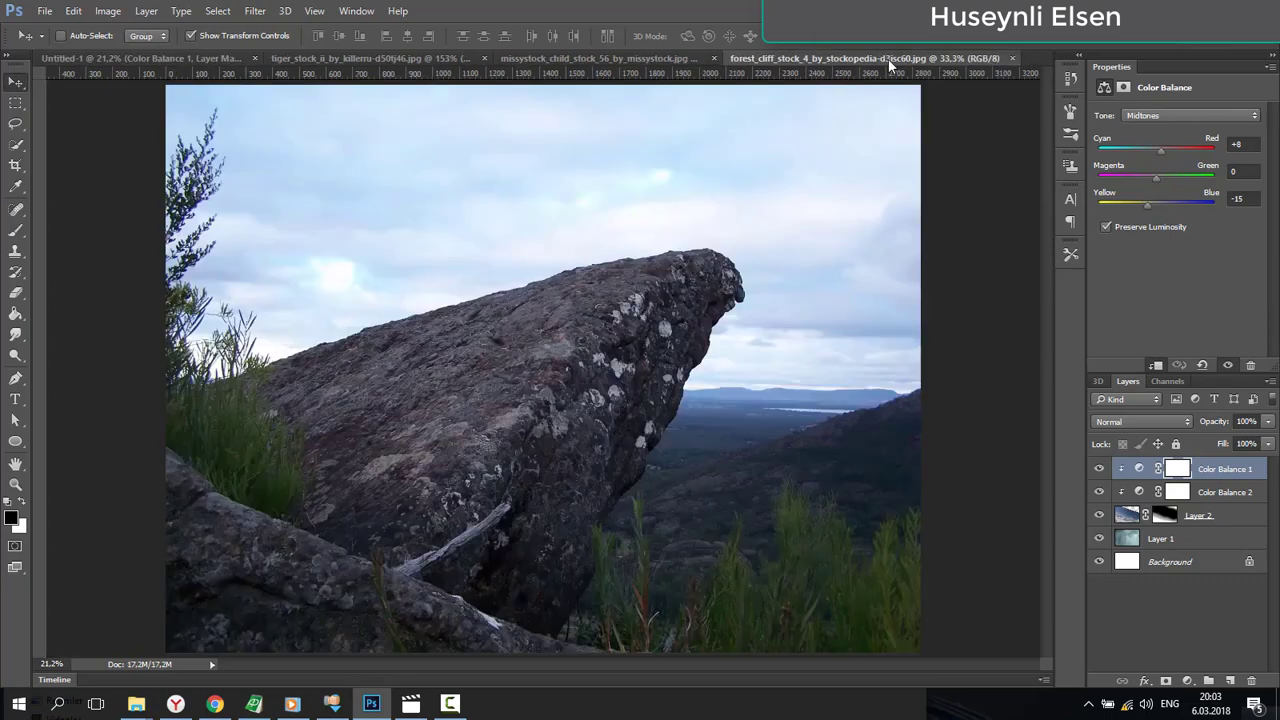
click(15, 144)
mouse_move(298, 397)
mouse_down()
mouse_move(440, 390)
mouse_move(640, 430)
mouse_move(198, 355)
mouse_move(176, 370)
mouse_up()
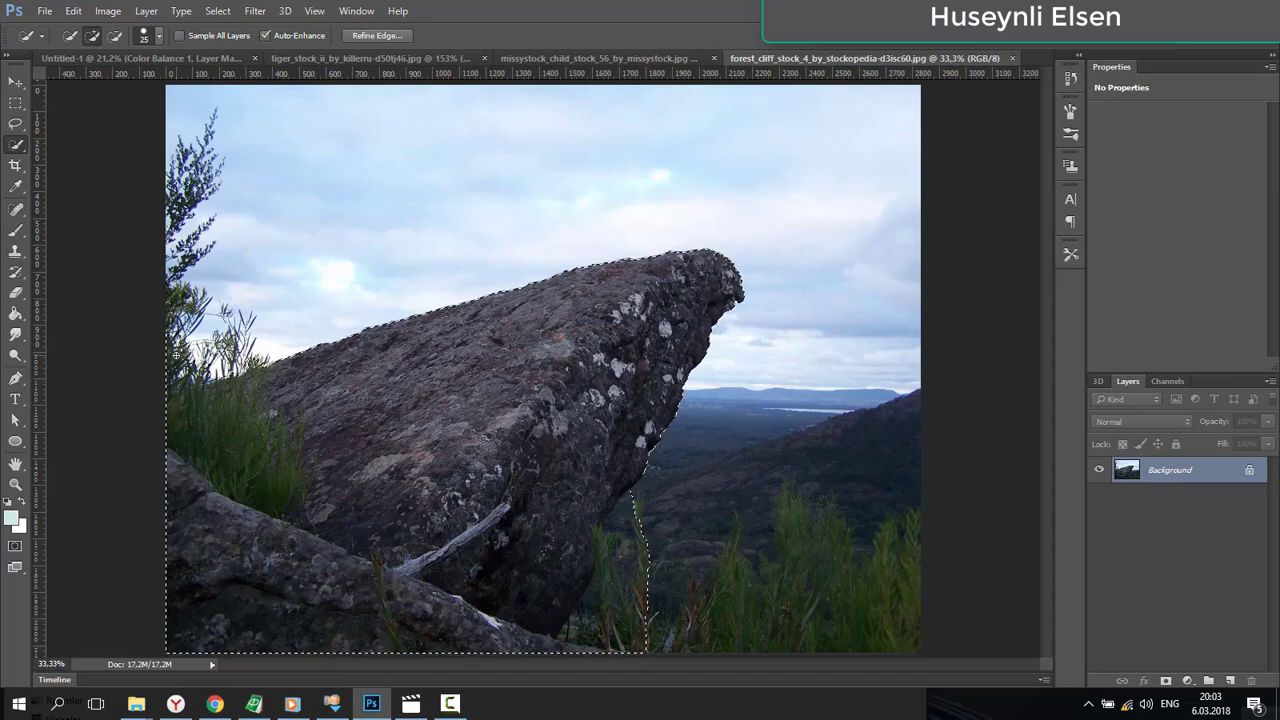
- Subtract the grass beside the rock's lower right edge and the upper foliage at the photo's left edge from the selection
scroll(192, 328, up, 3)
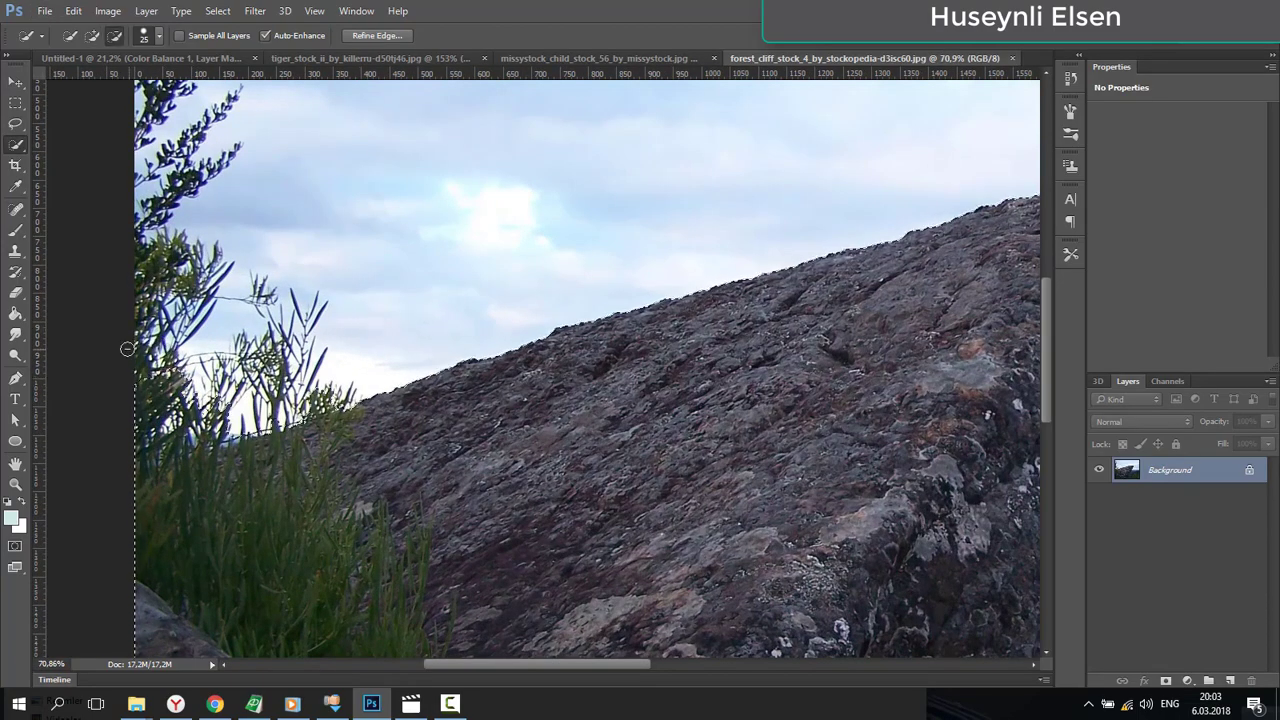
drag(680, 440, 326, 187)
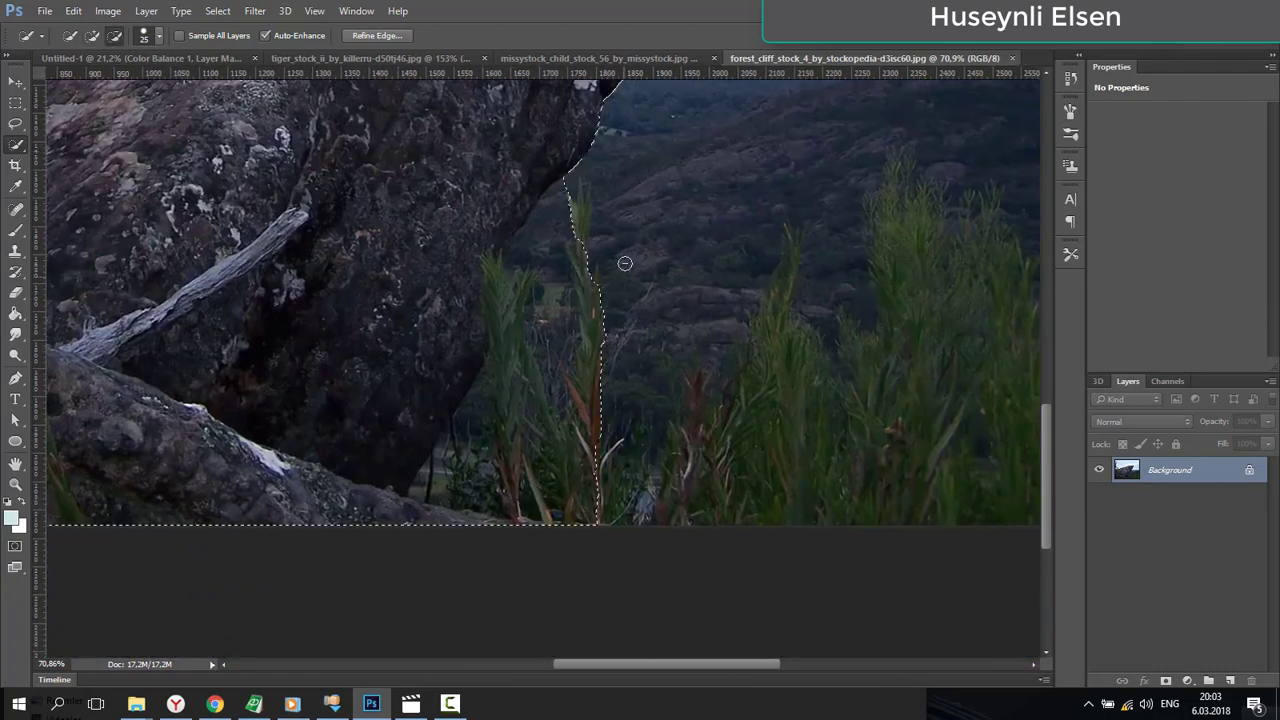
mouse_move(576, 180)
mouse_down()
mouse_move(508, 481)
mouse_move(496, 485)
mouse_move(642, 352)
mouse_move(578, 517)
mouse_move(518, 522)
mouse_up()
key(ctrl+d)
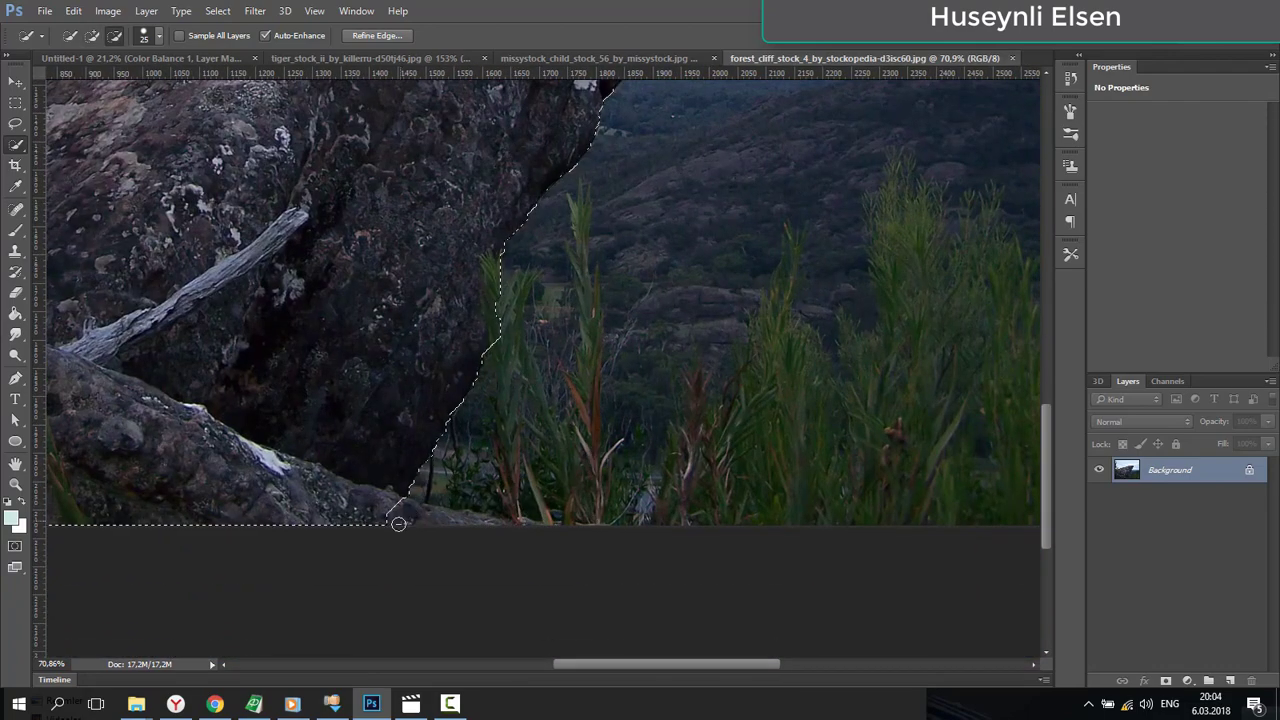
scroll(615, 413, left, 10)
scroll(449, 349, up, 8)
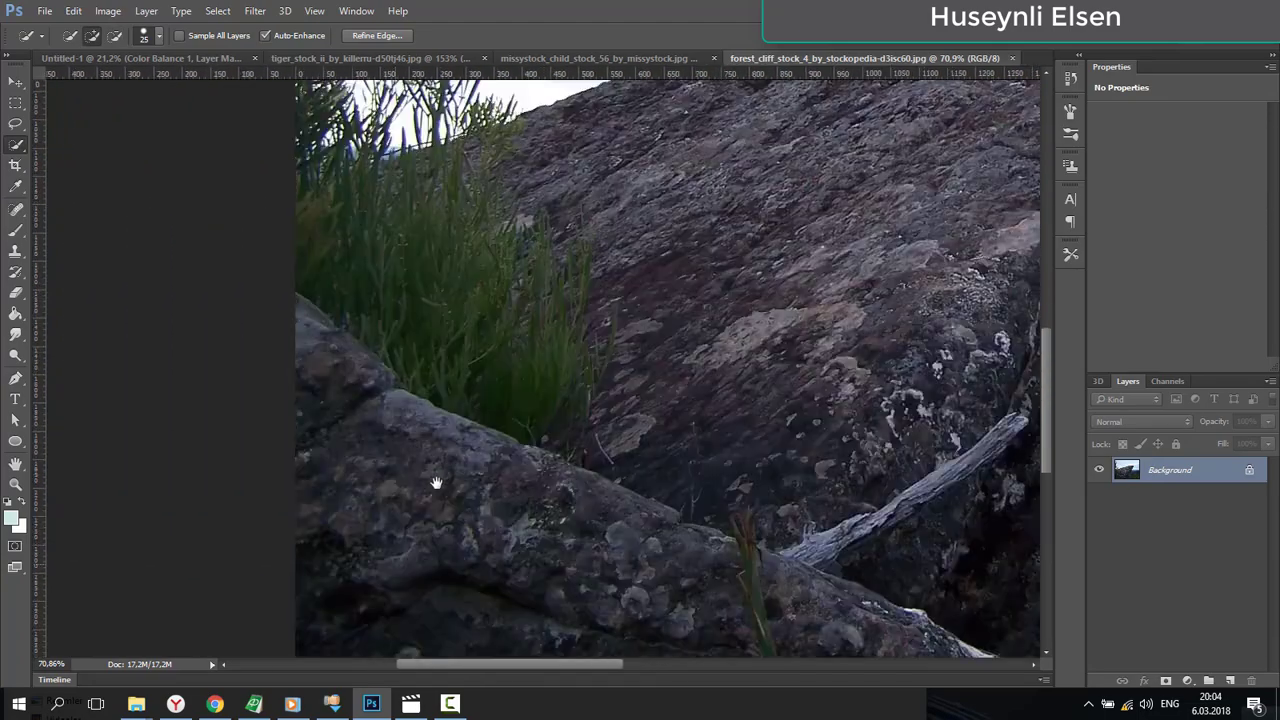
drag(352, 299, 258, 338)
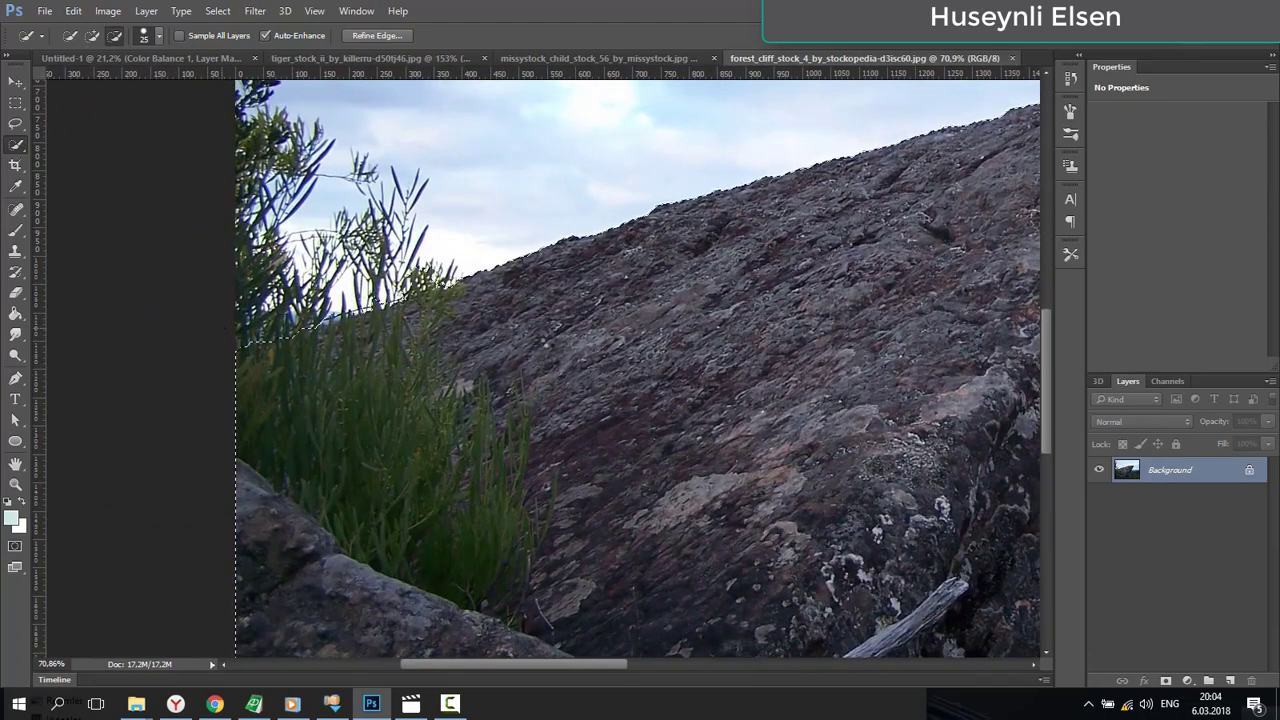
scroll(529, 206, down, 5)
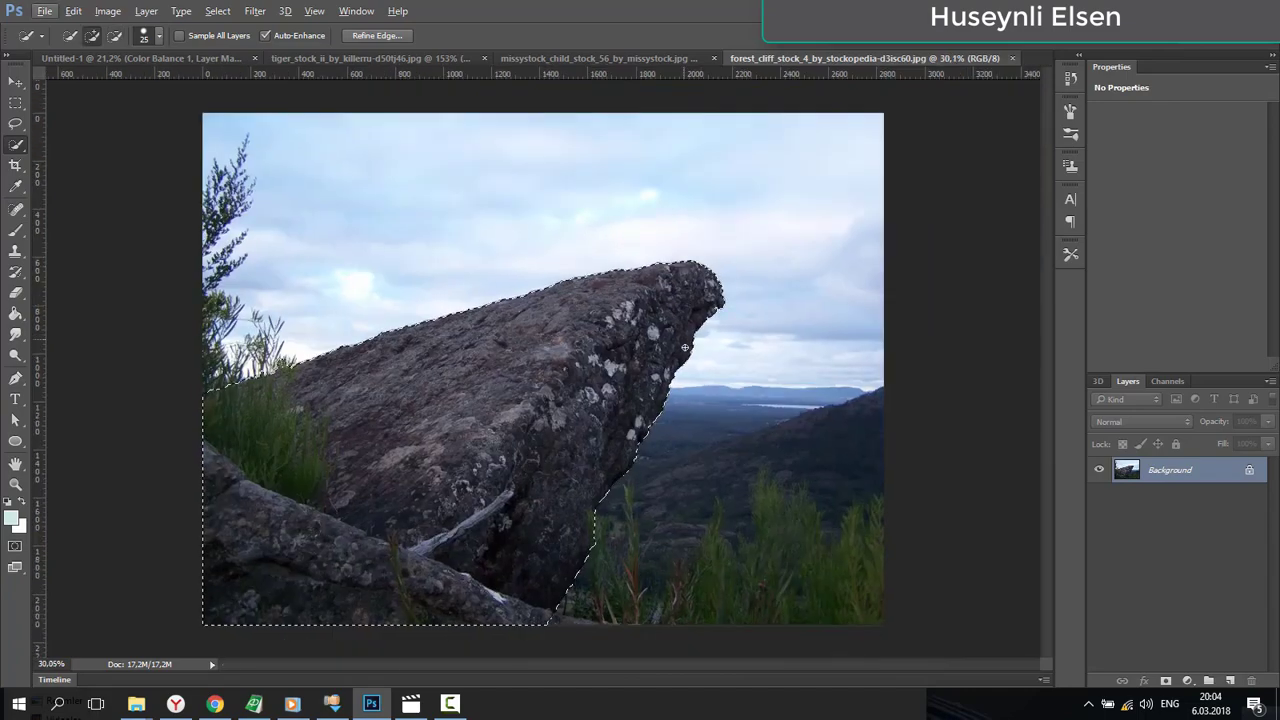
- Copy the selected rock into the composition as a top layer aligned with the canvas's left edge
click(15, 81)
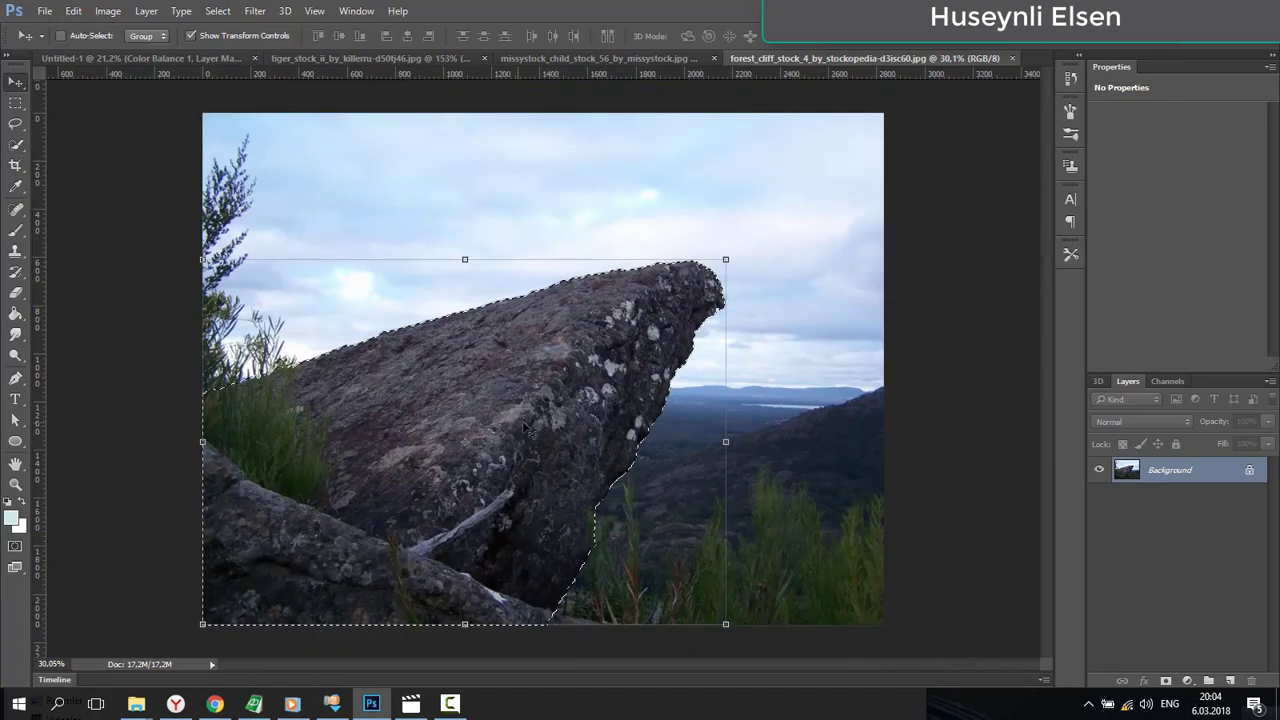
drag(293, 382, 598, 397)
drag(516, 390, 603, 388)
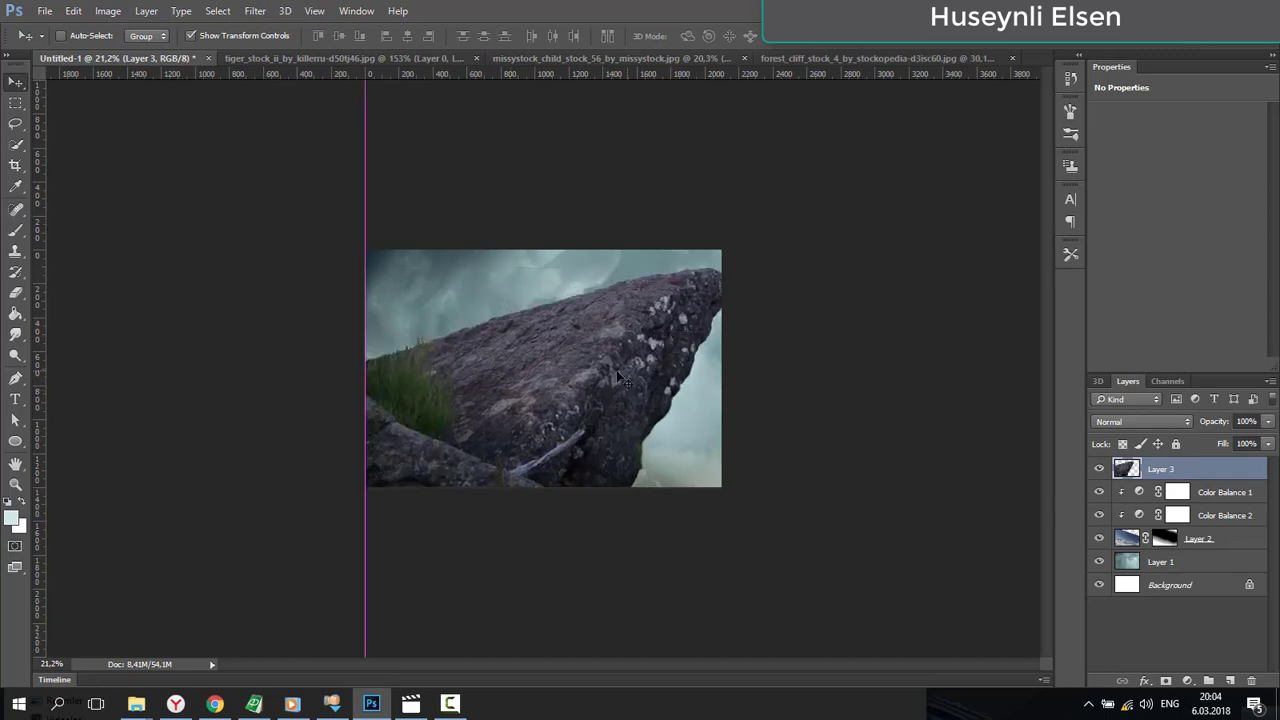
- Flip the rock layer horizontally and scale it down proportionally to about 64% in the canvas's lower right area
key(ctrl+t)
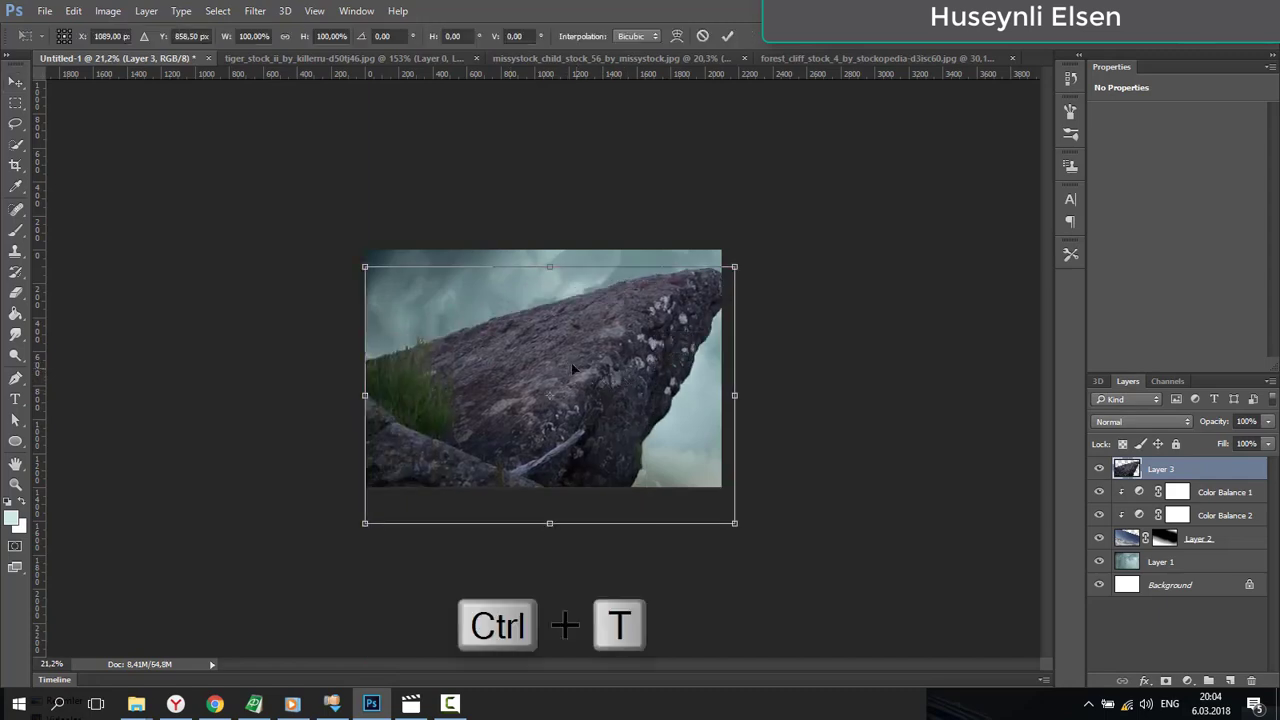
right_click(553, 355)
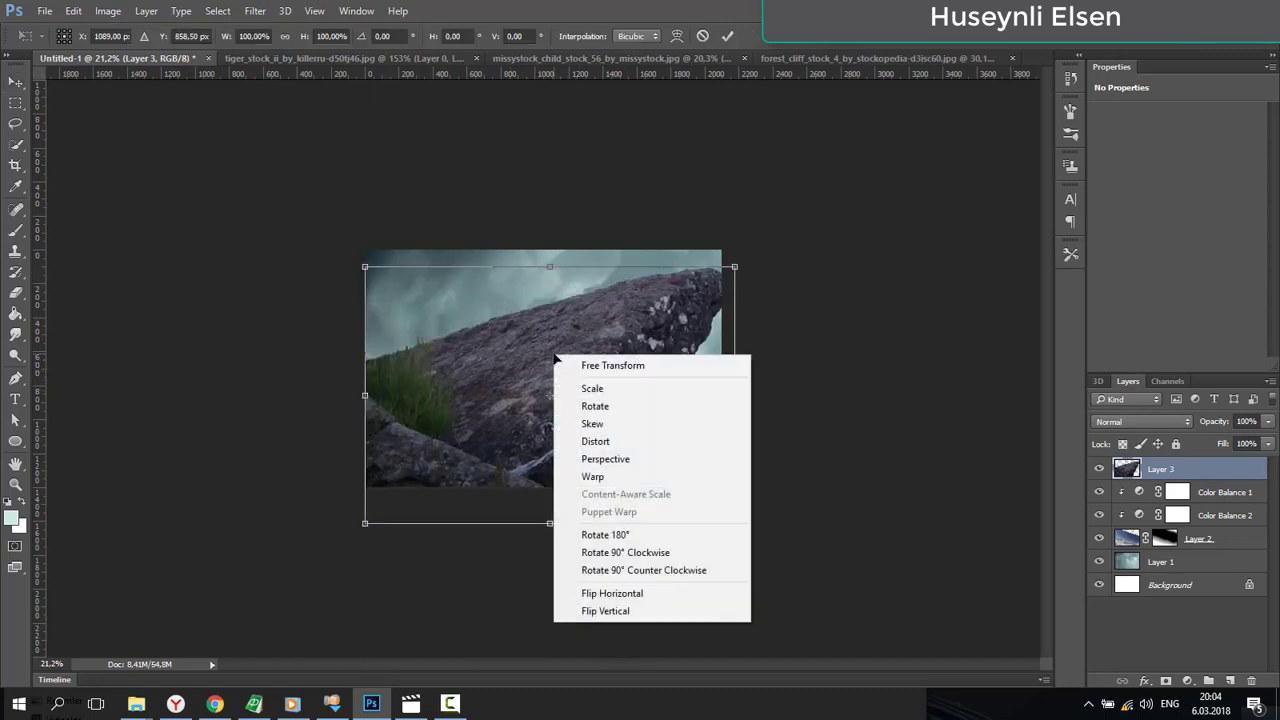
click(629, 596)
drag(614, 410, 632, 434)
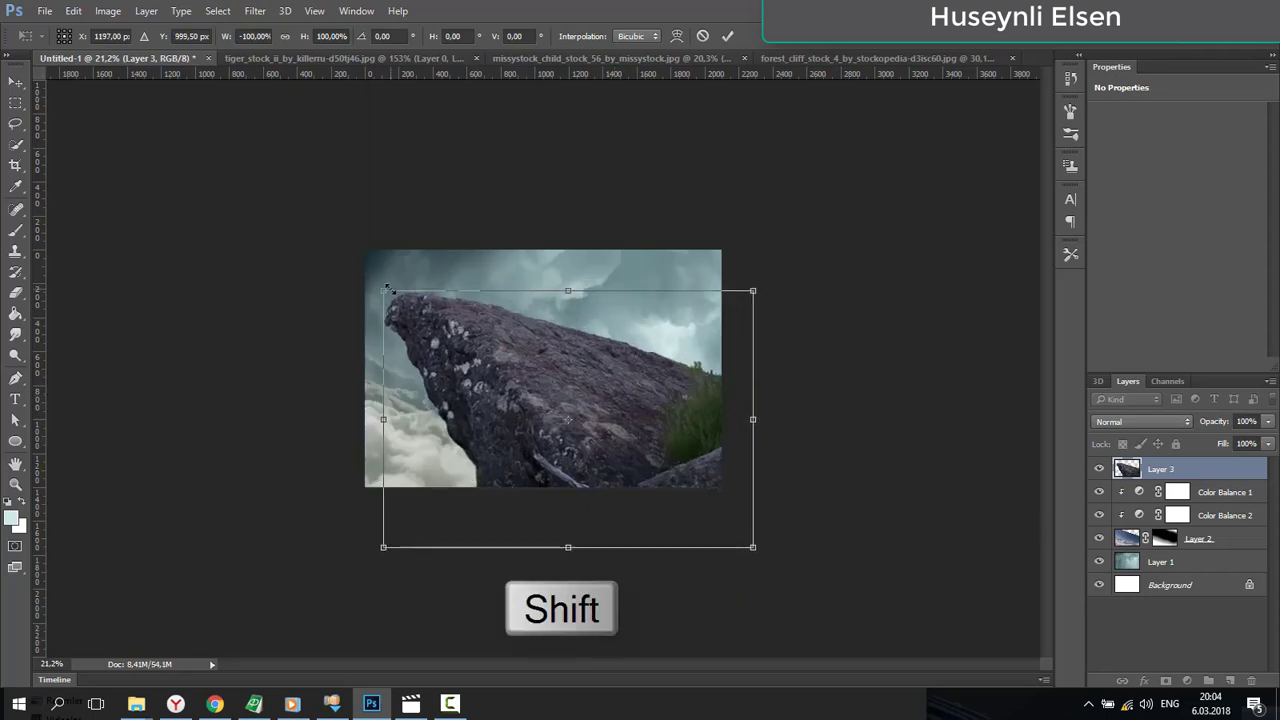
drag(381, 287, 517, 380)
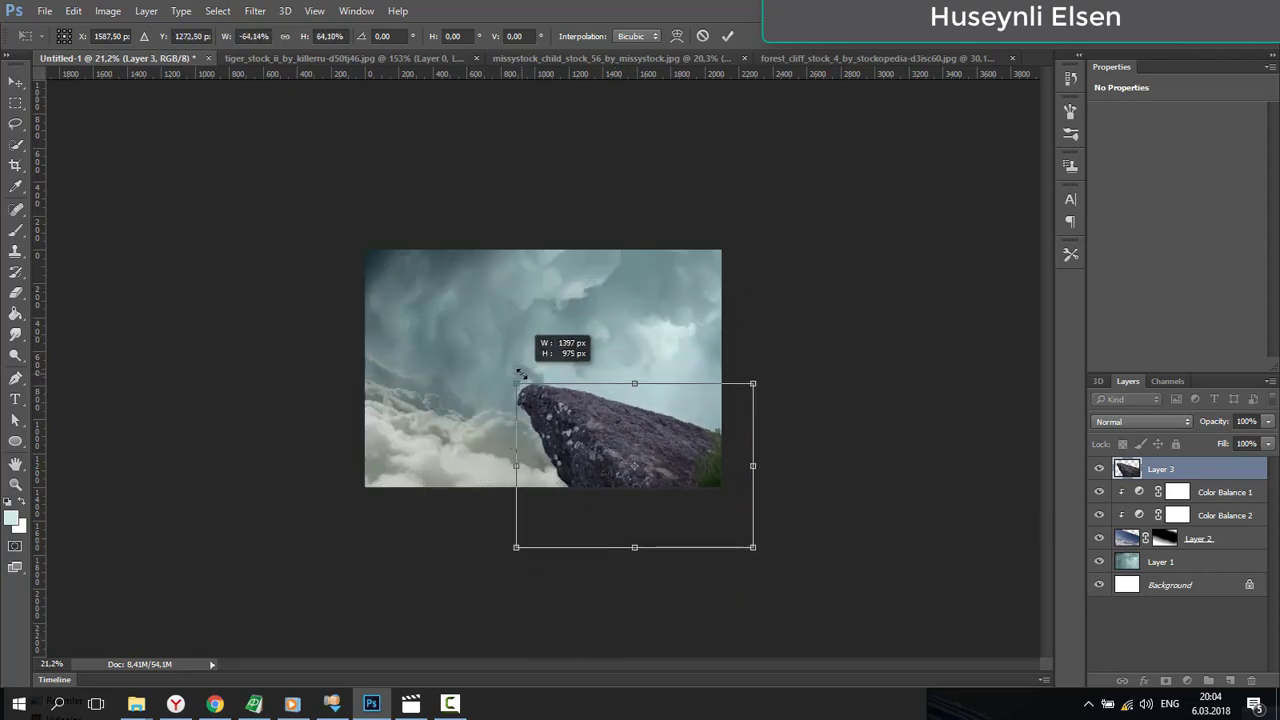
drag(677, 448, 656, 437)
- Shrink the flipped rock to about 43% and commit it in the canvas's lower right corner, its cut edge just past the border
key(ctrl+plus)
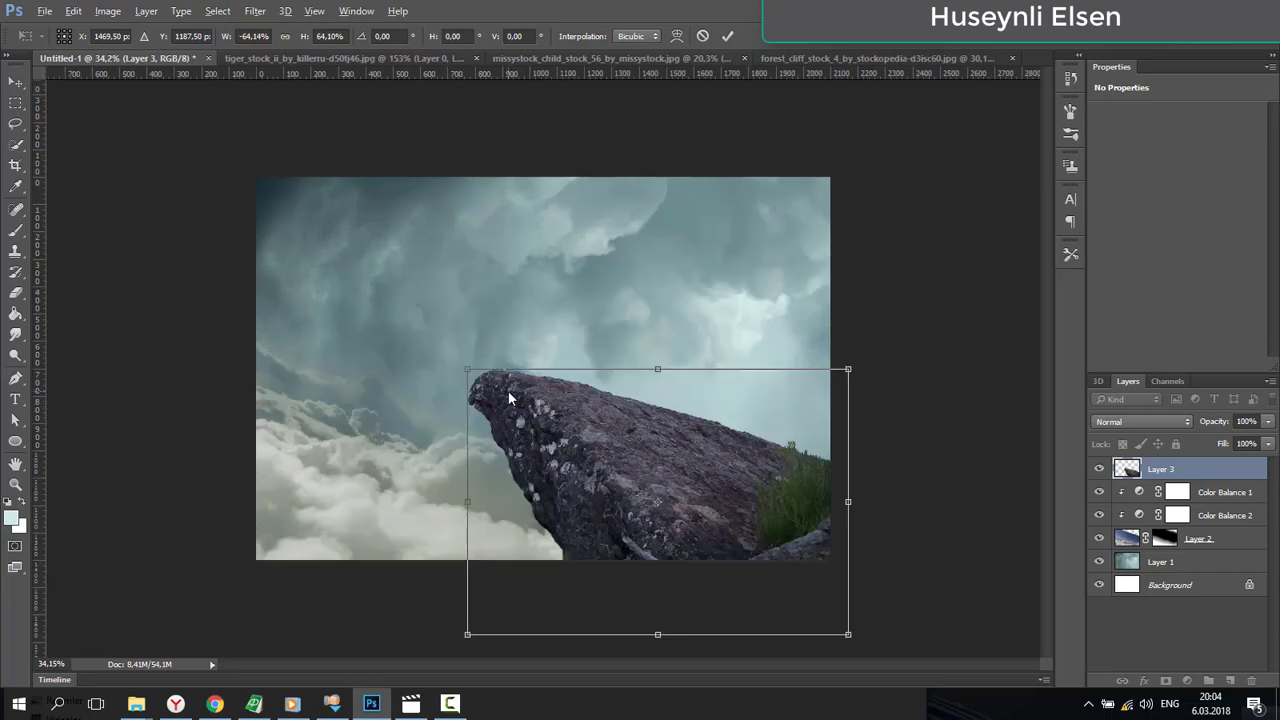
drag(466, 364, 498, 404)
mouse_move(714, 510)
mouse_down()
mouse_move(711, 451)
mouse_move(716, 489)
mouse_up()
drag(498, 378, 578, 434)
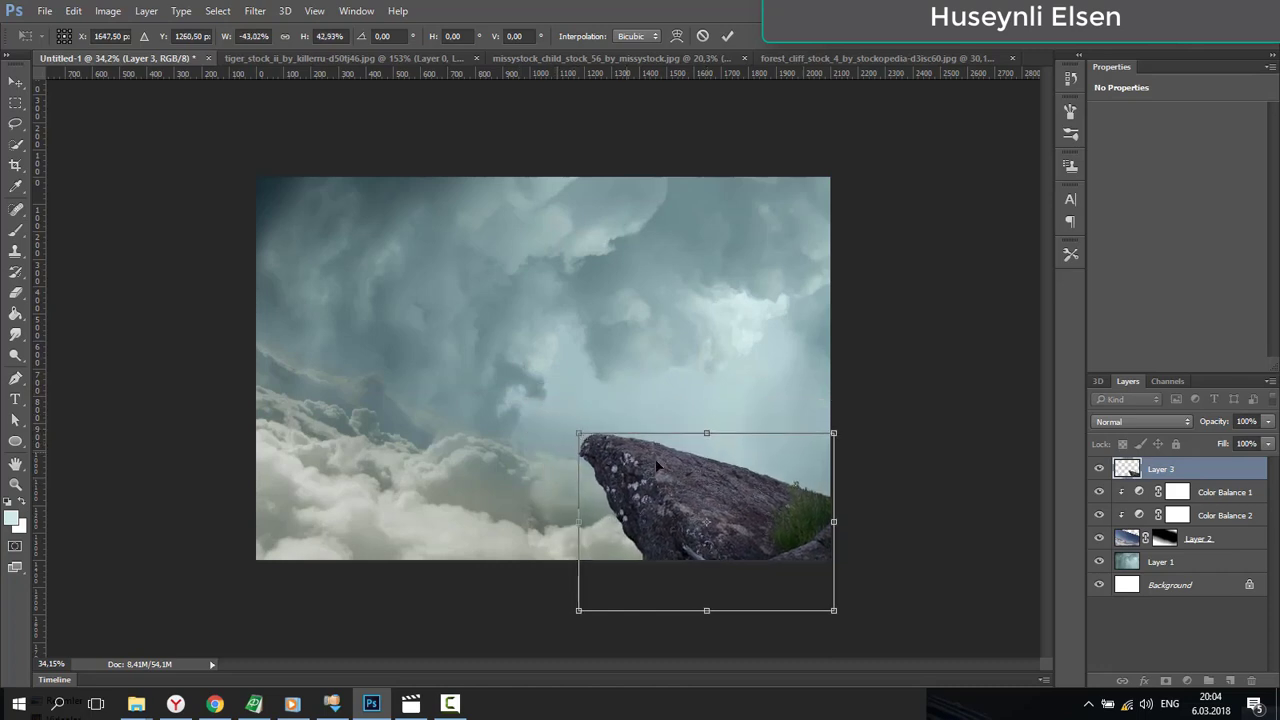
drag(715, 481, 715, 482)
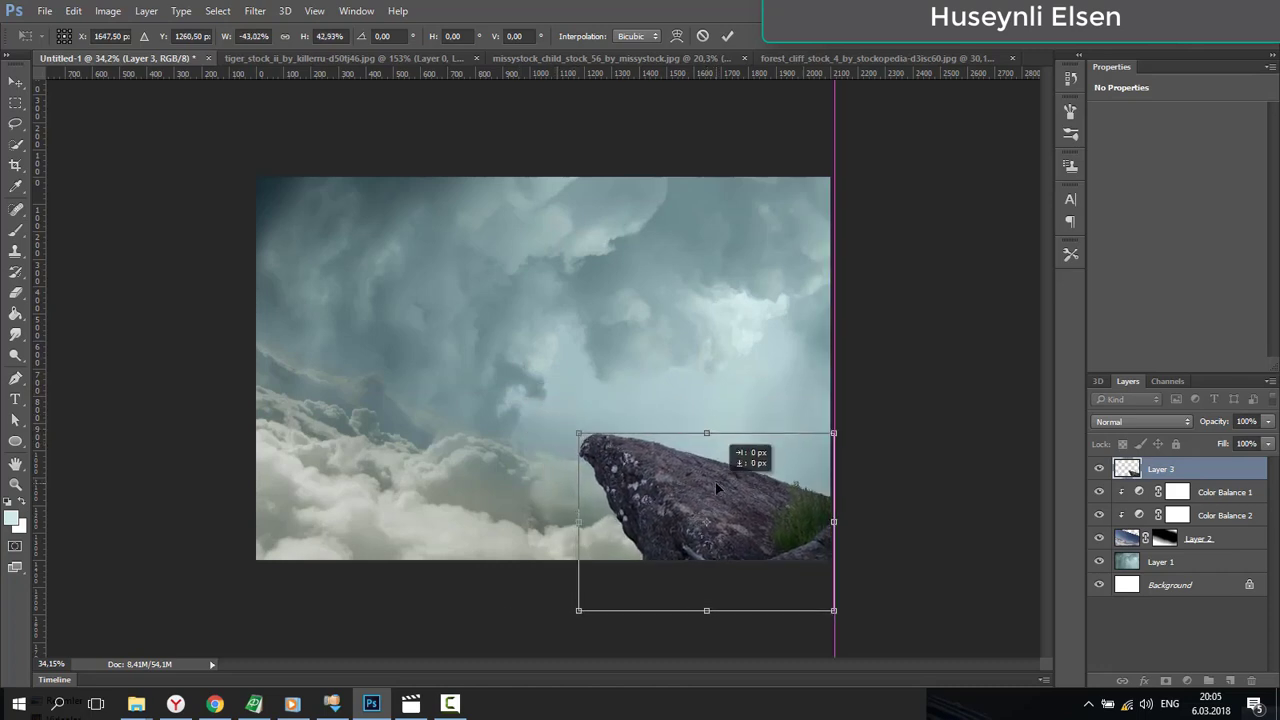
click(727, 36)
- Add a Color Balance adjustment clipped to the rock layer with midtones Cyan-Red +4 and Yellow-Blue -21
click(1187, 681)
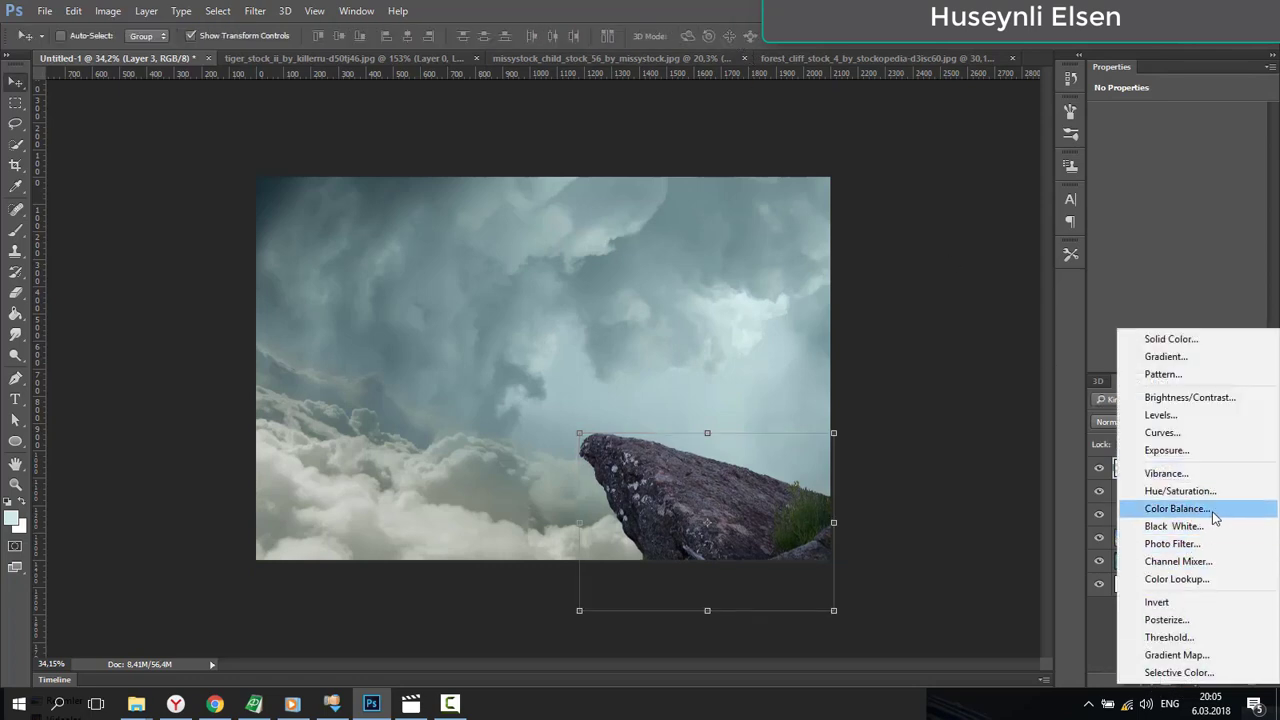
click(1176, 508)
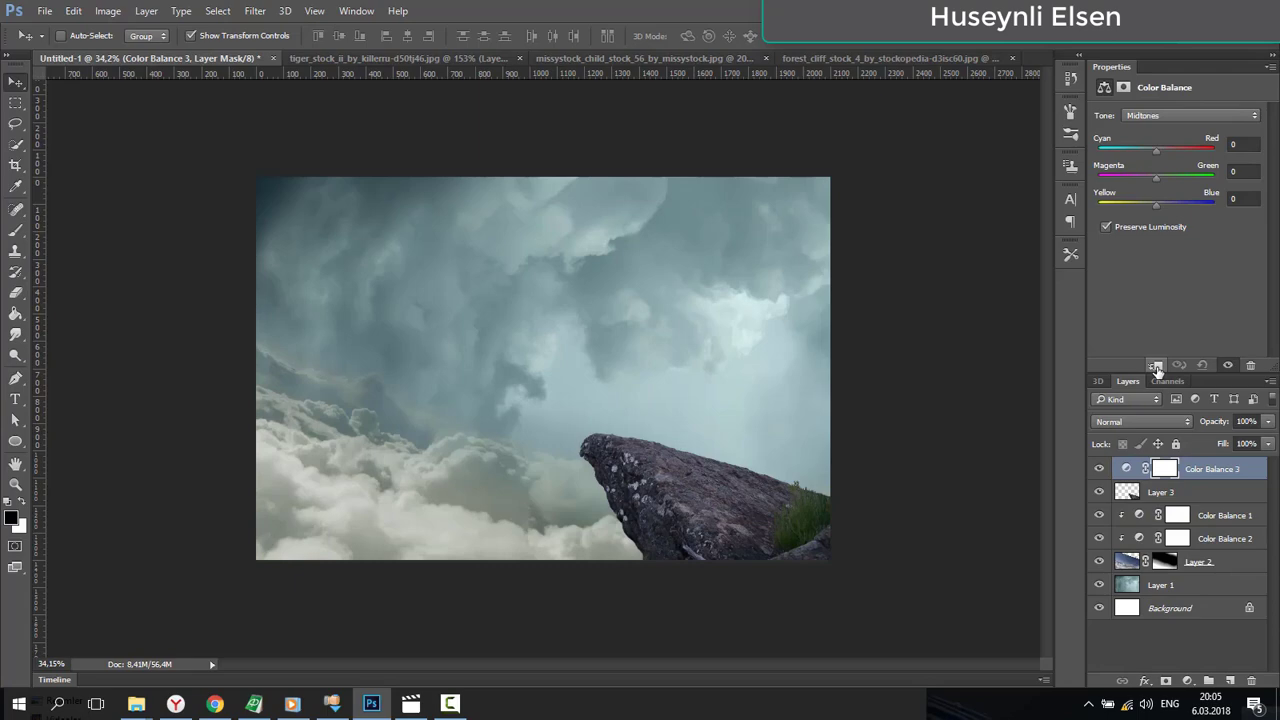
click(1155, 366)
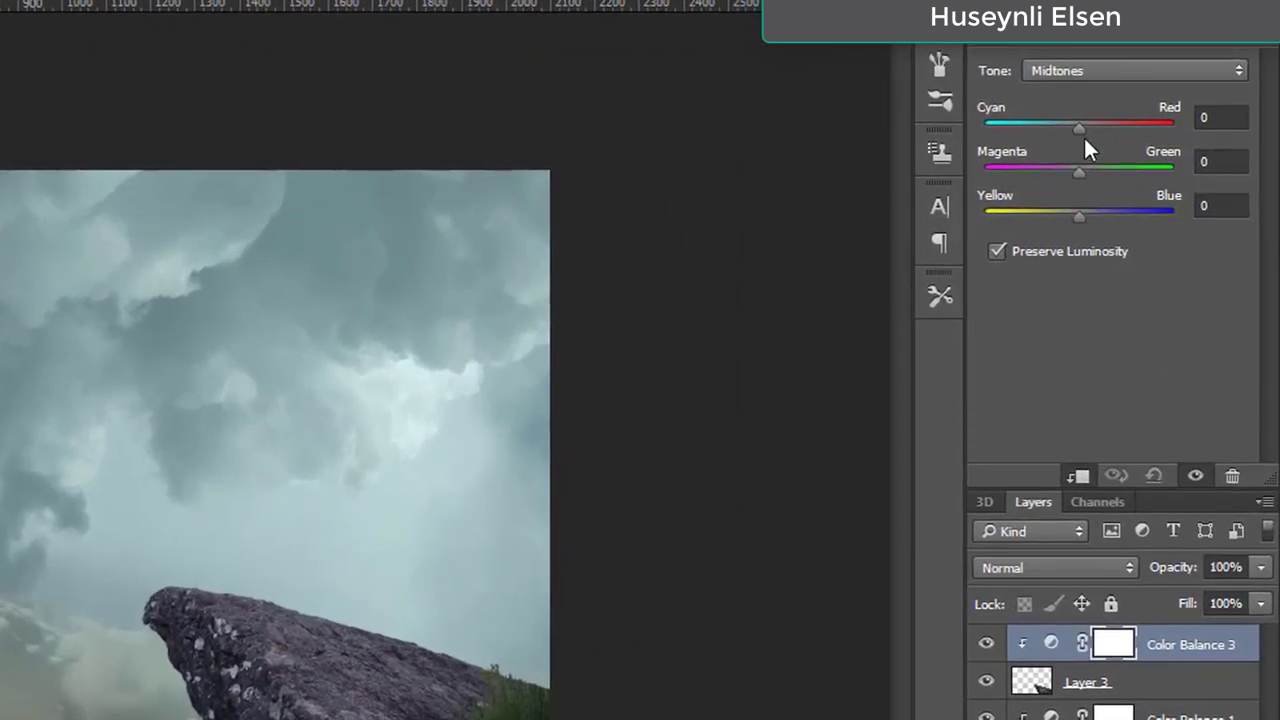
drag(1079, 128, 1083, 125)
drag(1080, 215, 1059, 214)
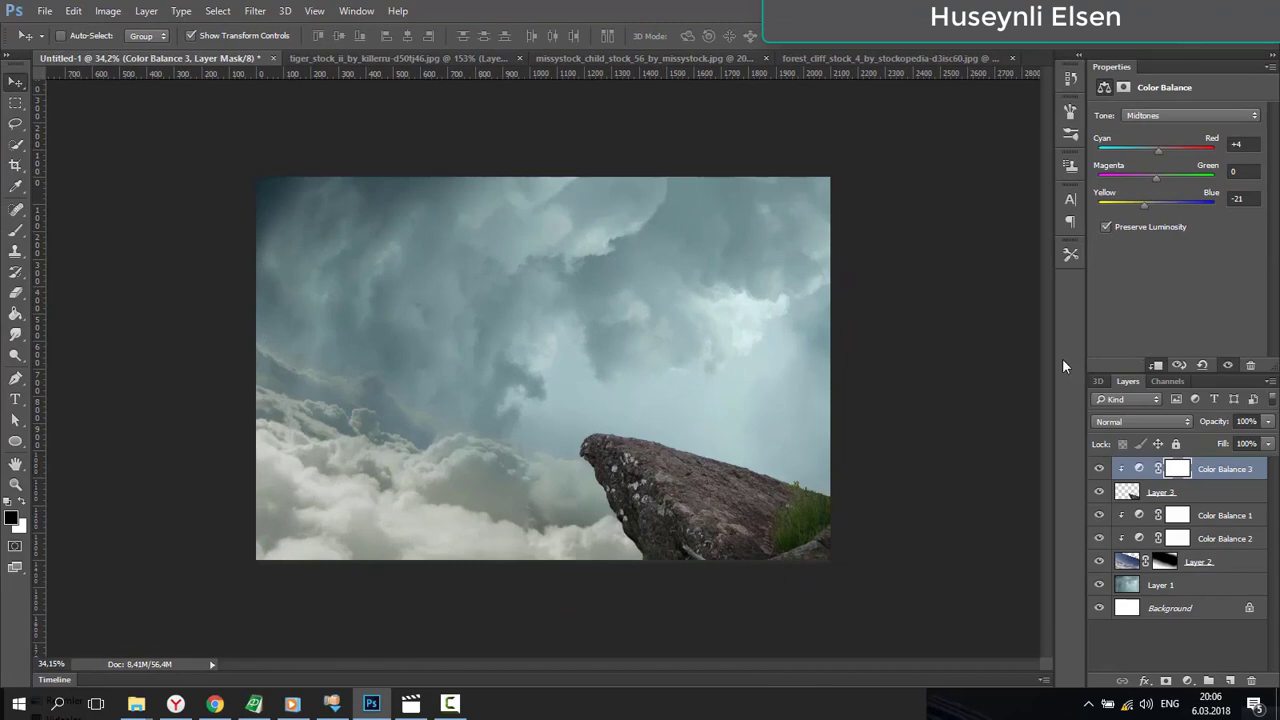
- Copy the masked tiger from the tiger stock photo into the composition as the top layer
key(ctrl+plus)
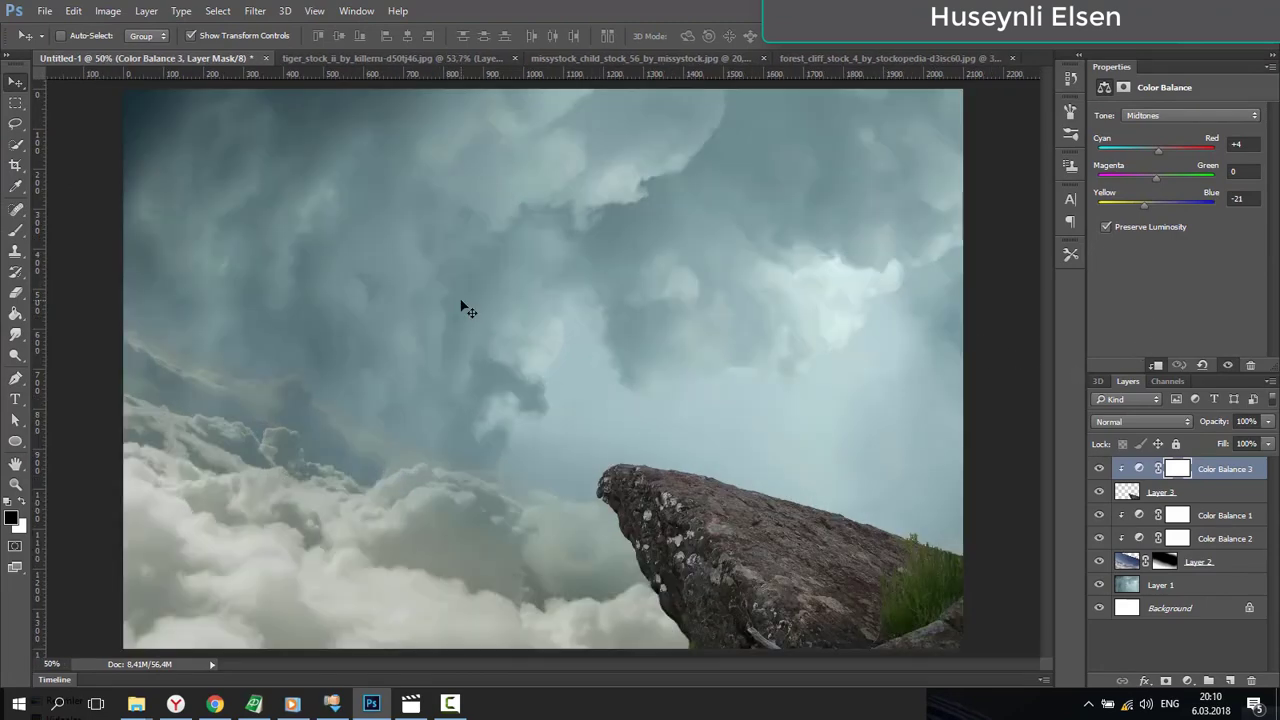
click(395, 57)
drag(917, 294, 597, 418)
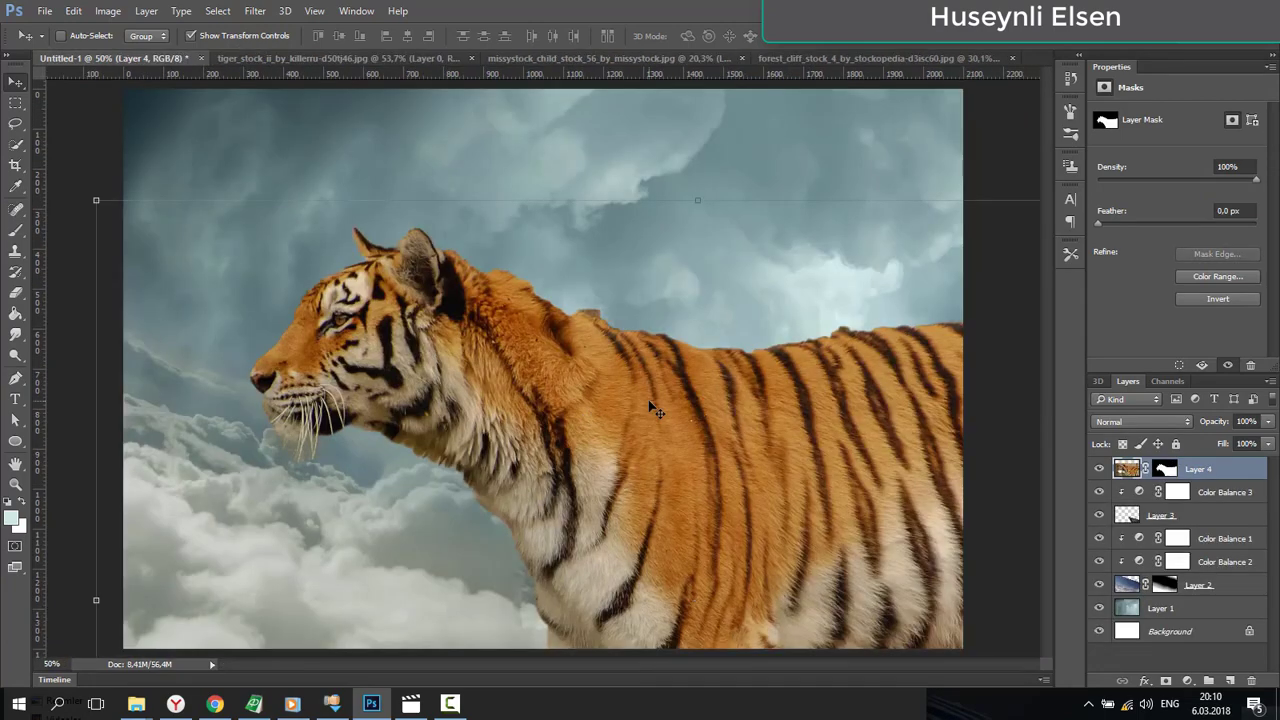
- Flip the tiger horizontally so it faces right and begin scaling it down to fit the canvas
key(ctrl+t)
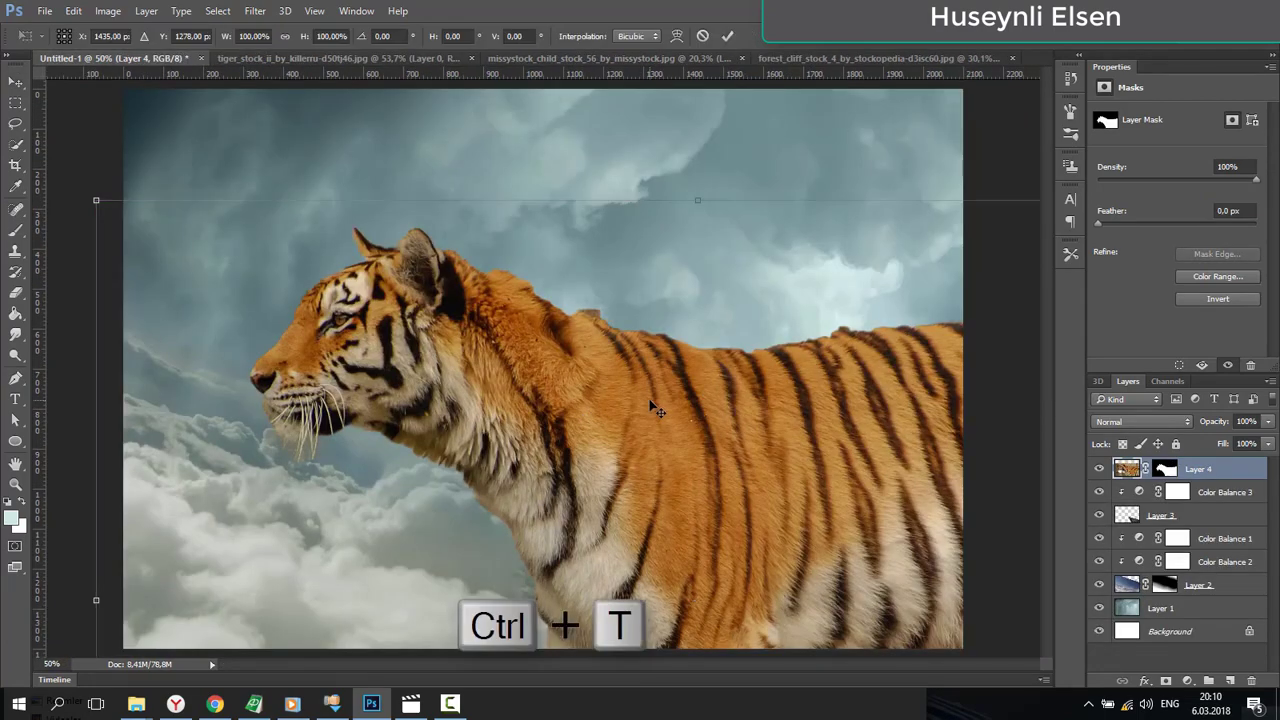
right_click(681, 410)
click(763, 648)
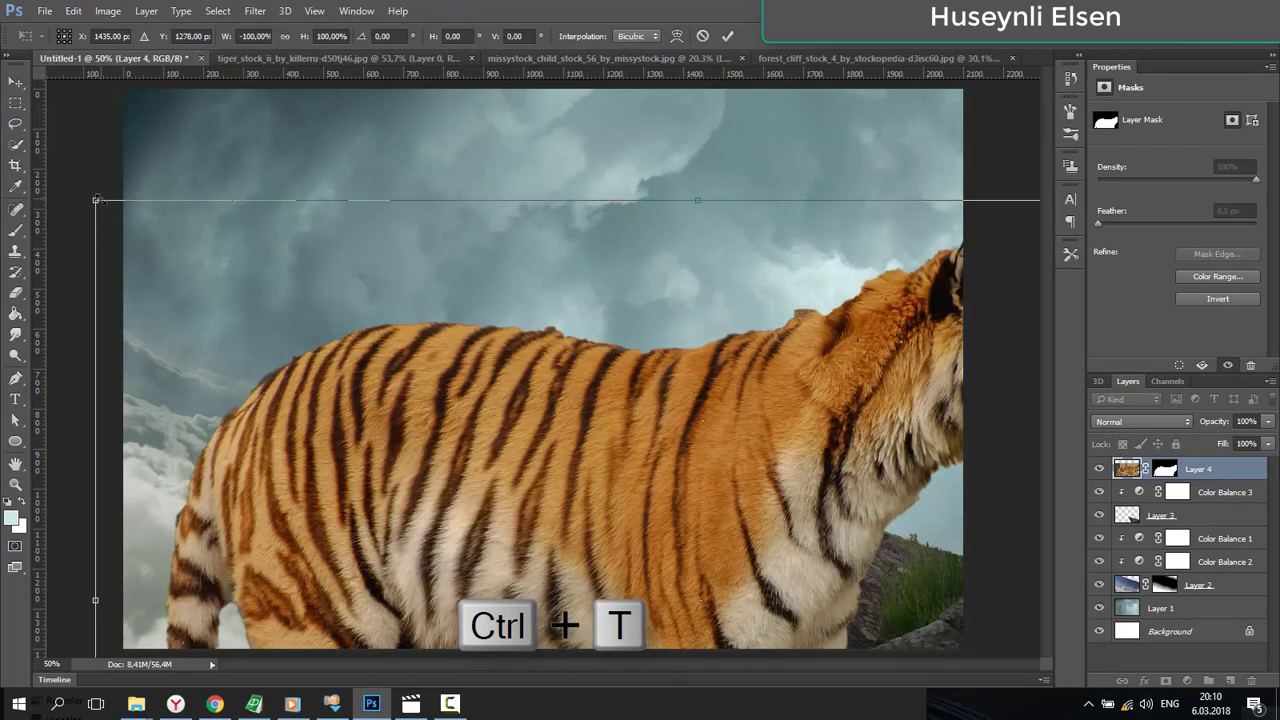
drag(96, 200, 123, 300)
drag(452, 364, 613, 457)
key(ctrl+minus)
- Tilt the tiger clockwise by about 8° at roughly 50% scale, and commit it at the canvas's lower left, facing the rock
drag(665, 328, 645, 492)
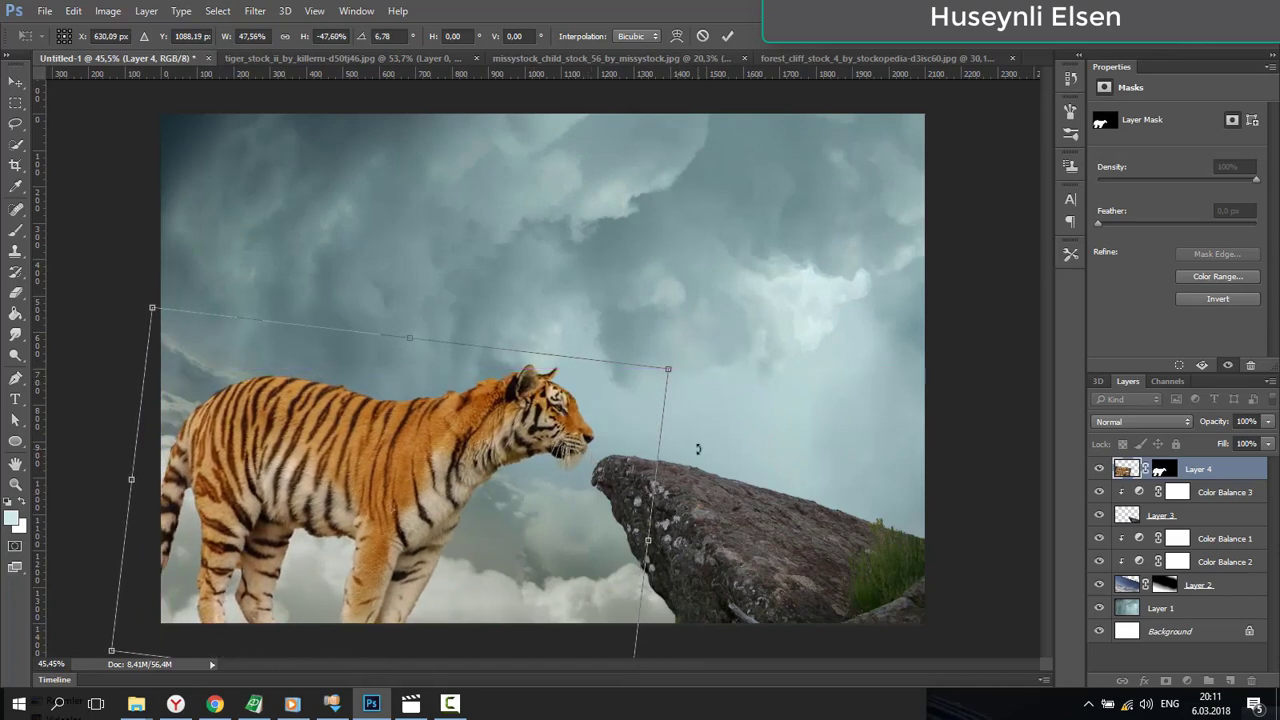
drag(505, 447, 701, 349)
drag(626, 415, 613, 418)
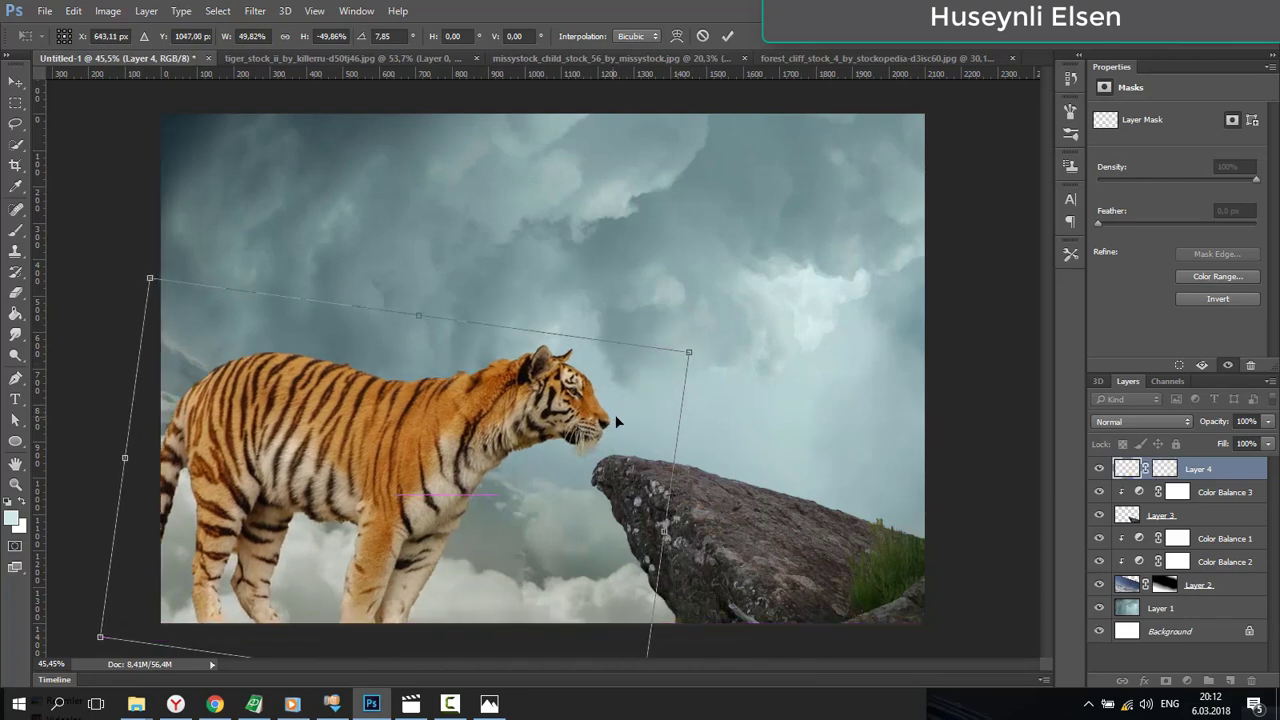
click(729, 37)
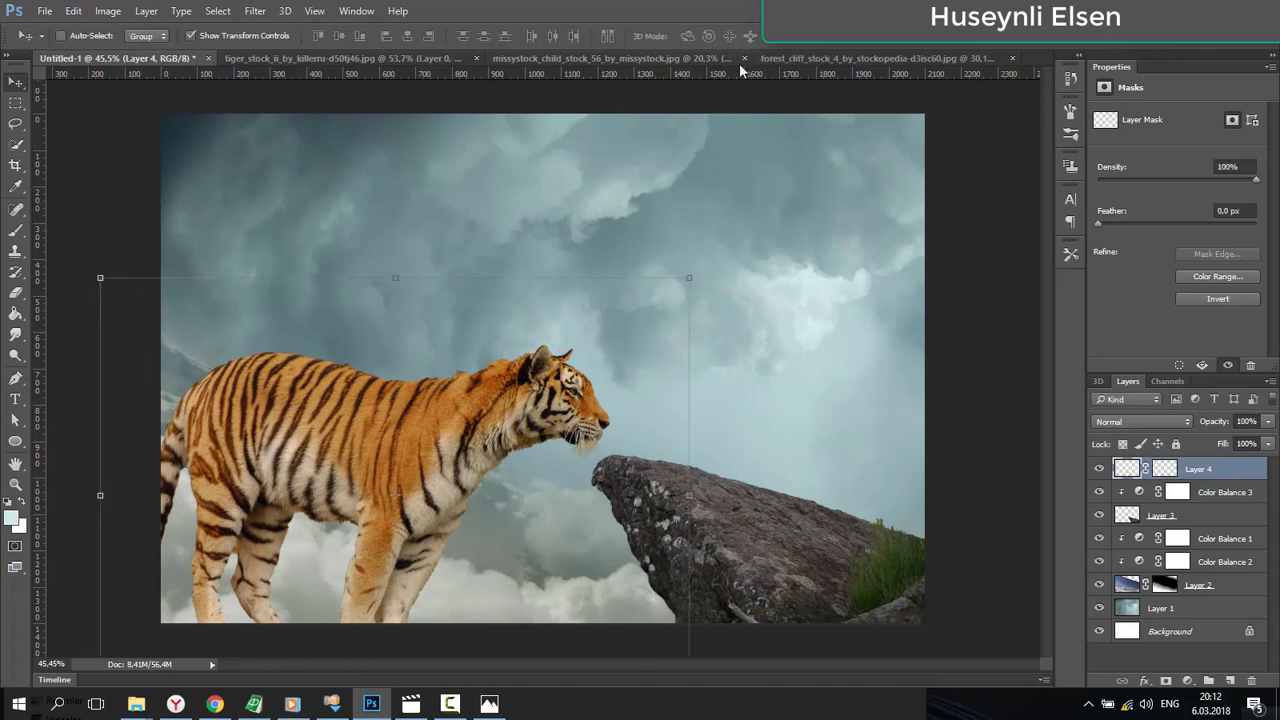
- On the tiger's layer mask, lightly fade the front paws with a 150 px black brush at 44% opacity
click(1166, 471)
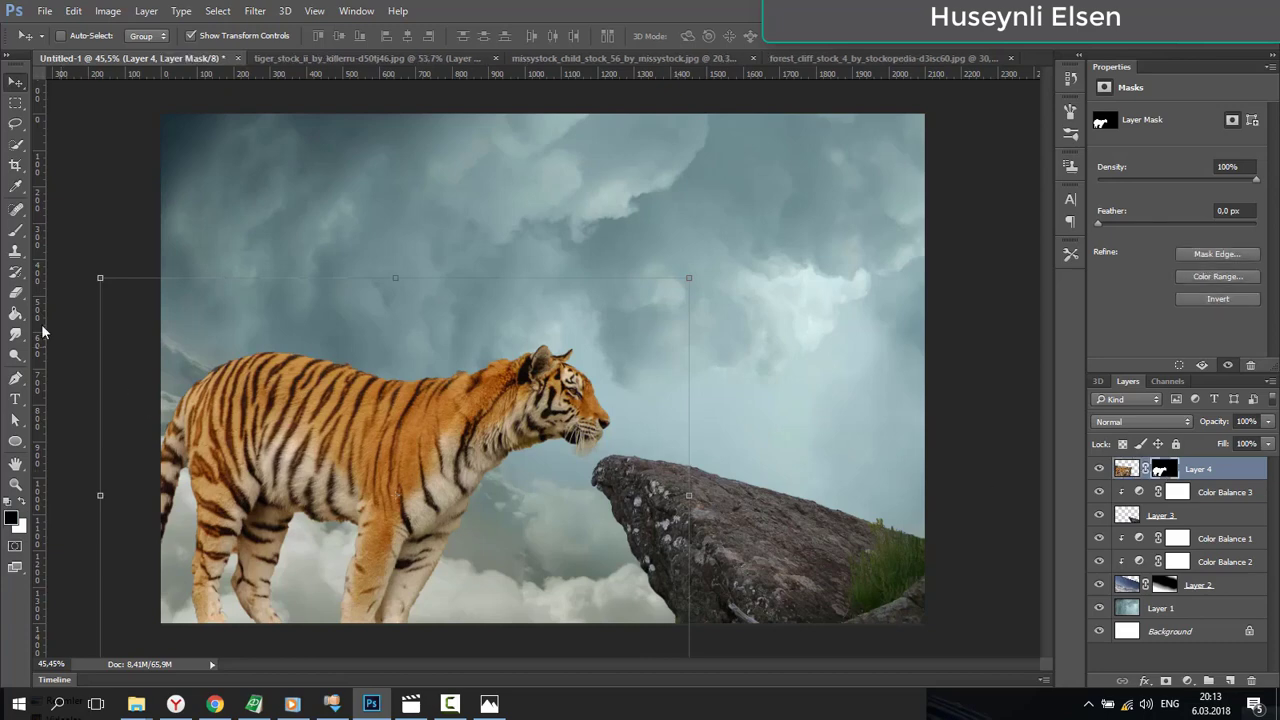
click(12, 232)
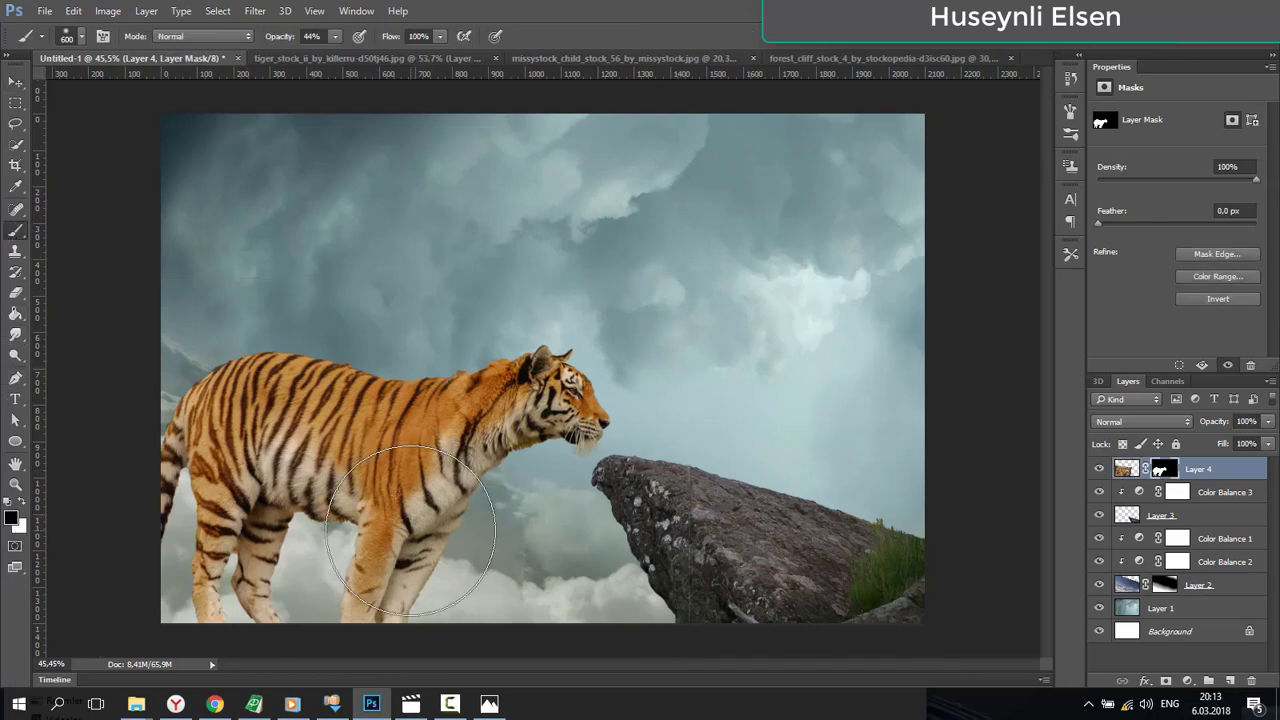
key(bracketleft)
key(bracketleft)
key(bracketleft)
key(bracketleft)
key(bracketleft)
key(bracketleft)
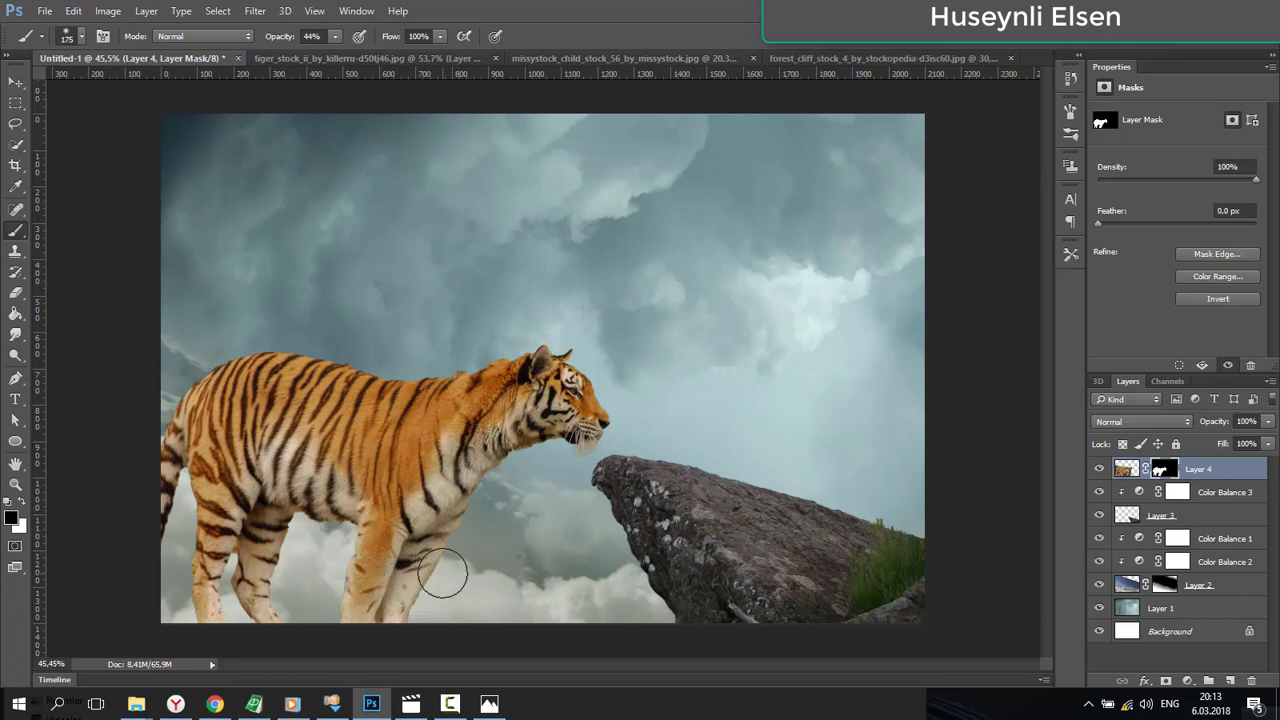
key(bracketleft)
drag(357, 607, 392, 605)
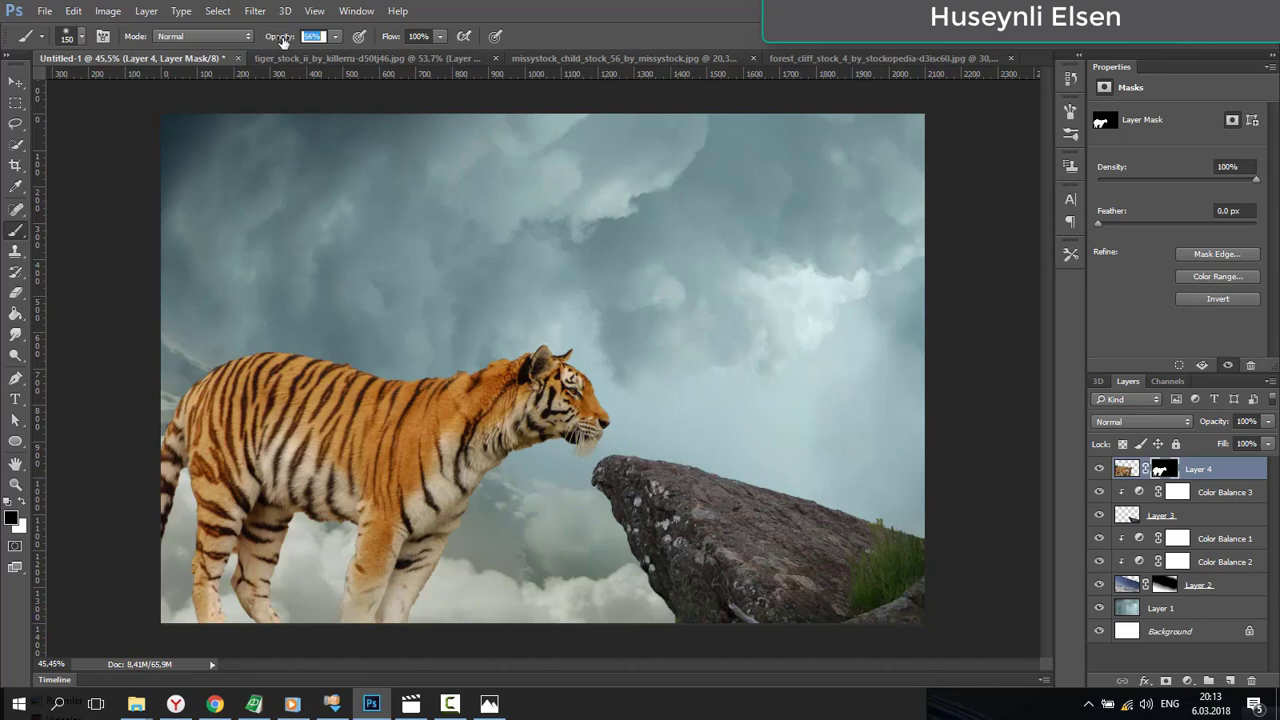
- Mask out the tiger's paws and lower legs with the brush at 68% opacity so they sink into the clouds
mouse_move(374, 631)
mouse_down()
mouse_move(351, 606)
mouse_move(424, 606)
mouse_move(320, 609)
mouse_move(422, 606)
mouse_move(328, 607)
mouse_move(407, 607)
mouse_move(361, 605)
mouse_move(394, 602)
mouse_up()
drag(299, 607, 191, 606)
mouse_move(279, 606)
mouse_down()
mouse_move(197, 603)
mouse_move(251, 593)
mouse_move(186, 596)
mouse_move(165, 570)
mouse_move(338, 601)
mouse_up()
mouse_move(426, 607)
mouse_down()
mouse_move(446, 603)
mouse_move(283, 606)
mouse_up()
drag(189, 606, 357, 584)
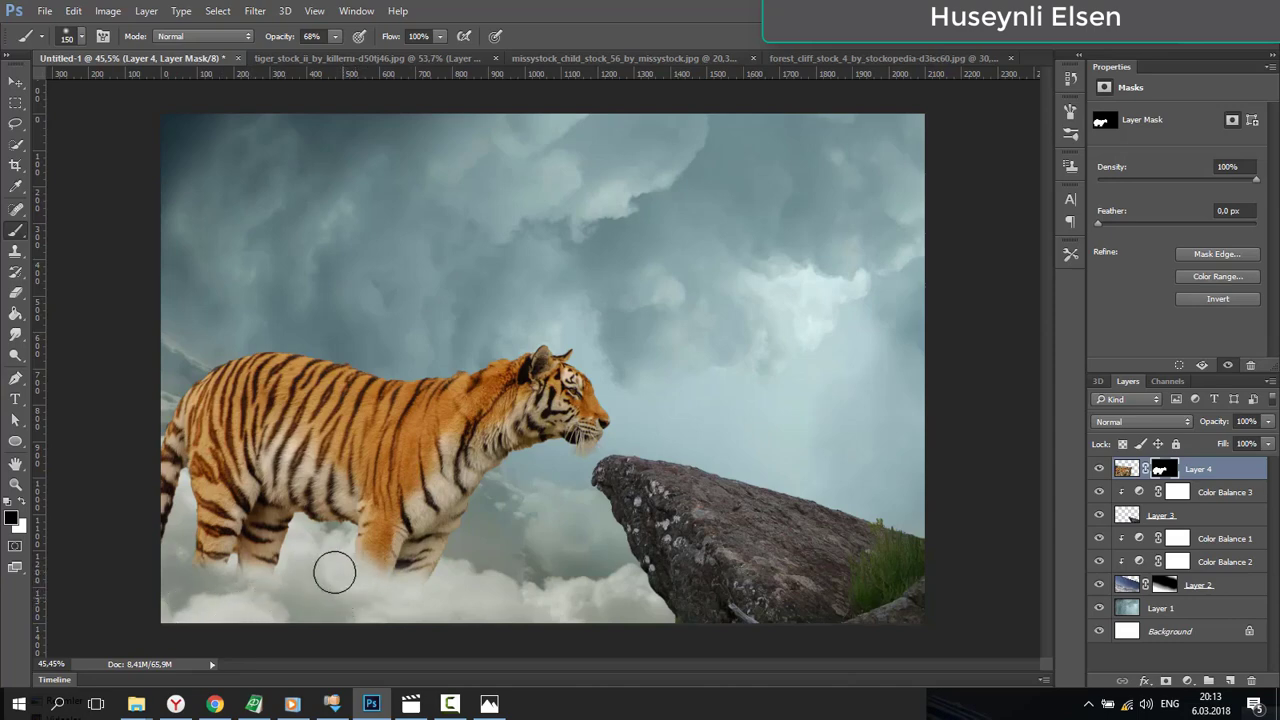
mouse_move(253, 578)
mouse_down()
mouse_move(290, 562)
mouse_move(201, 586)
mouse_move(215, 572)
mouse_move(205, 560)
mouse_move(230, 568)
mouse_move(201, 566)
mouse_move(241, 587)
mouse_move(471, 586)
mouse_move(575, 527)
mouse_up()
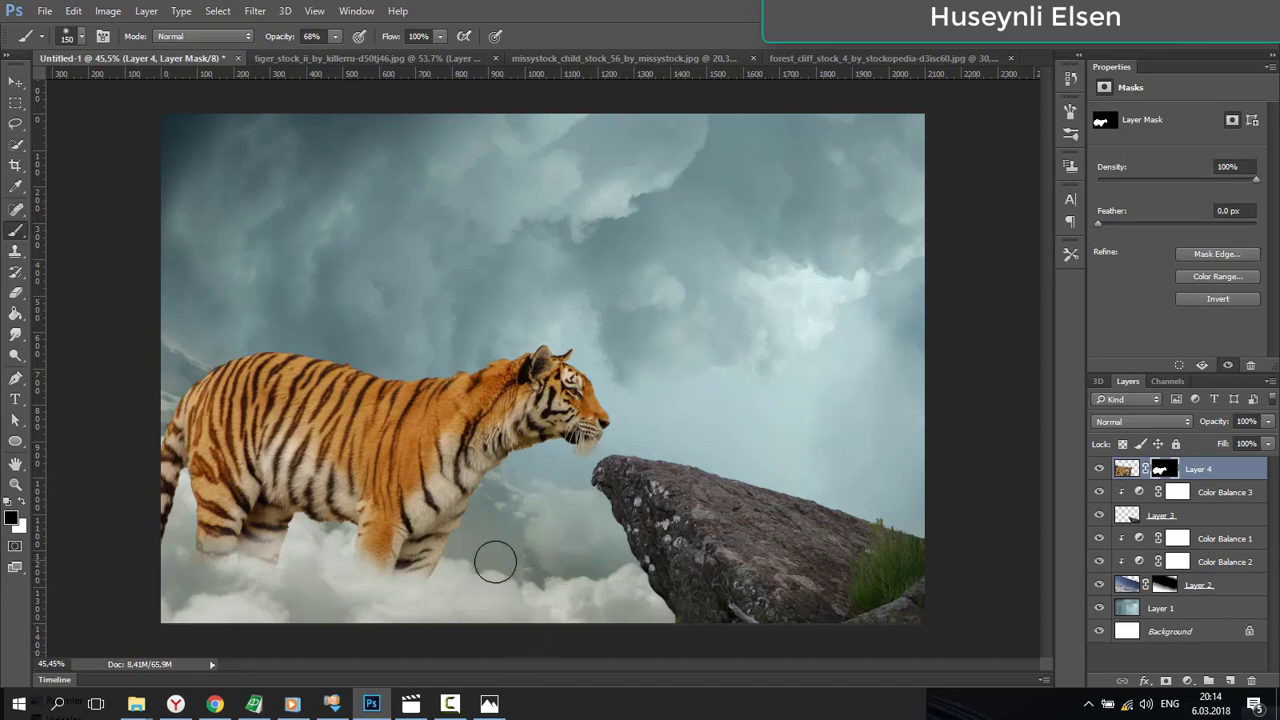
- Restore part of the tiger's hind legs on the mask with white, and re-fade the lower leg edges in black at 75% opacity
scroll(405, 545, up, 5)
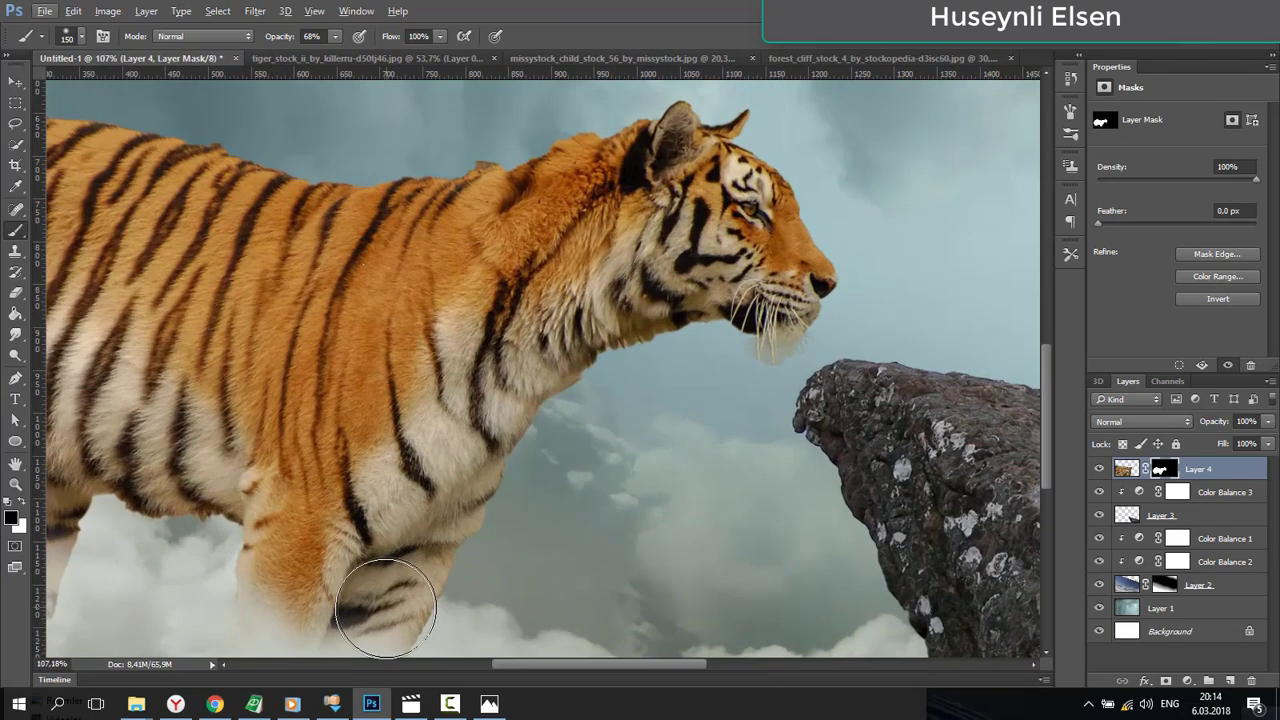
drag(386, 607, 695, 477)
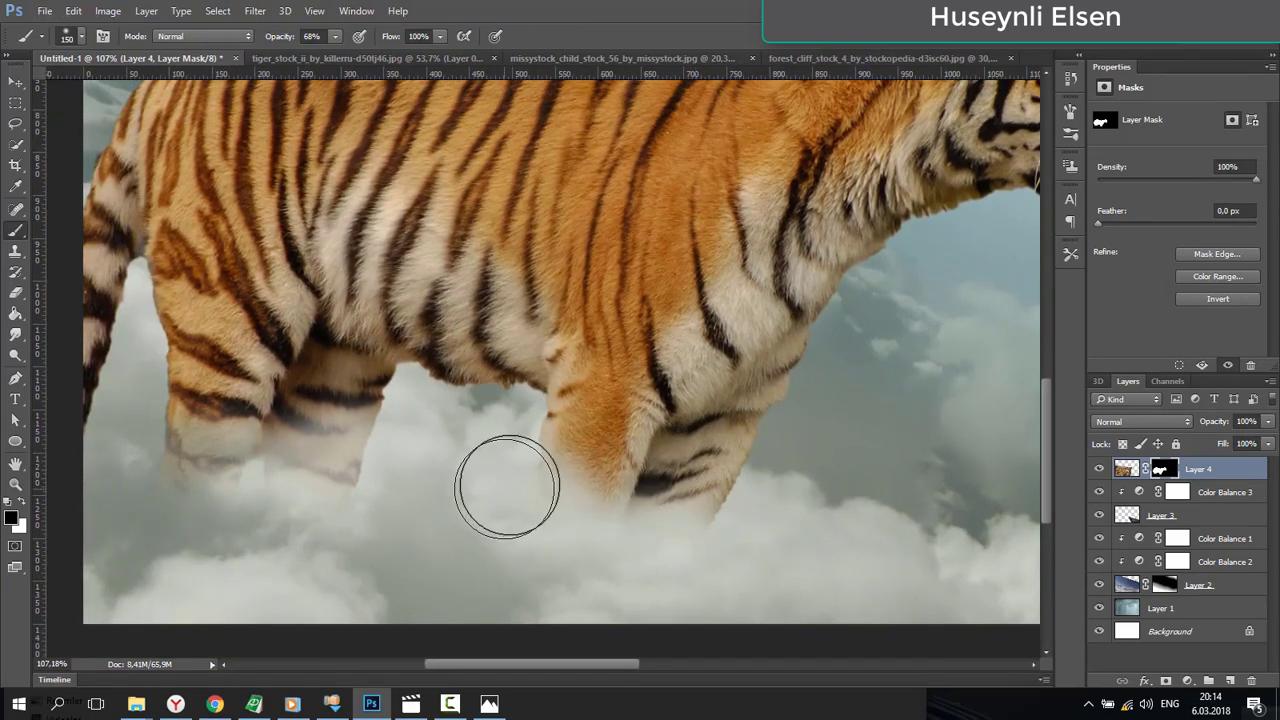
click(20, 506)
mouse_move(329, 371)
mouse_down()
mouse_move(318, 403)
mouse_move(314, 371)
mouse_move(280, 400)
mouse_move(272, 366)
mouse_move(300, 310)
mouse_move(240, 335)
mouse_up()
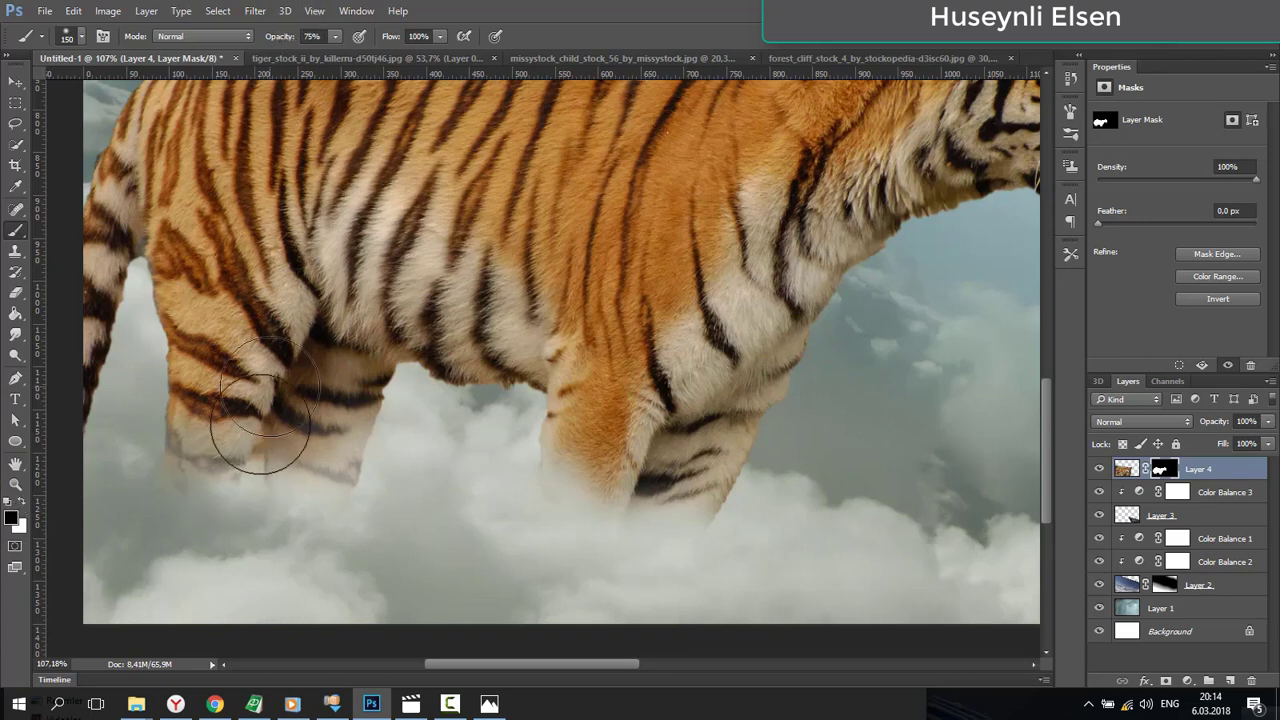
mouse_move(251, 429)
mouse_down()
mouse_move(254, 487)
mouse_move(245, 457)
mouse_move(235, 488)
mouse_move(191, 480)
mouse_move(234, 531)
mouse_move(289, 549)
mouse_up()
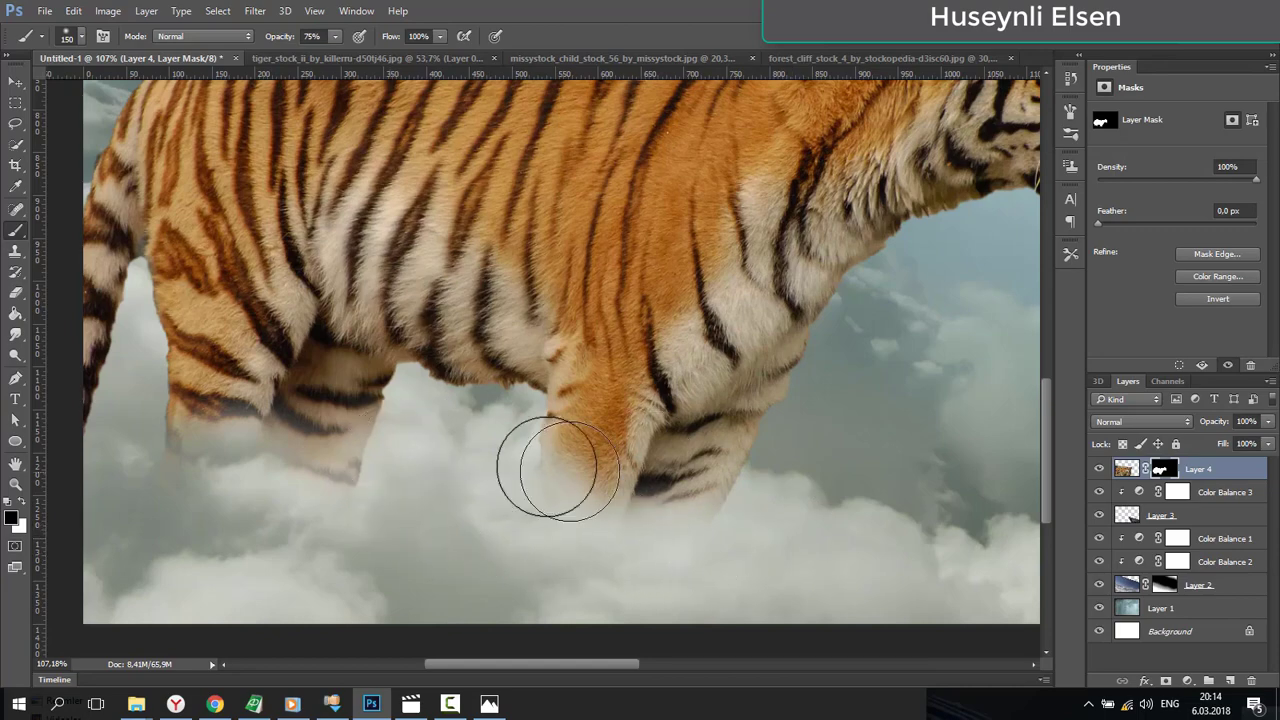
- Mask out the stray tufts along the tiger's back and shoulders with a 60 px brush at 82% opacity
scroll(540, 440, down, 4)
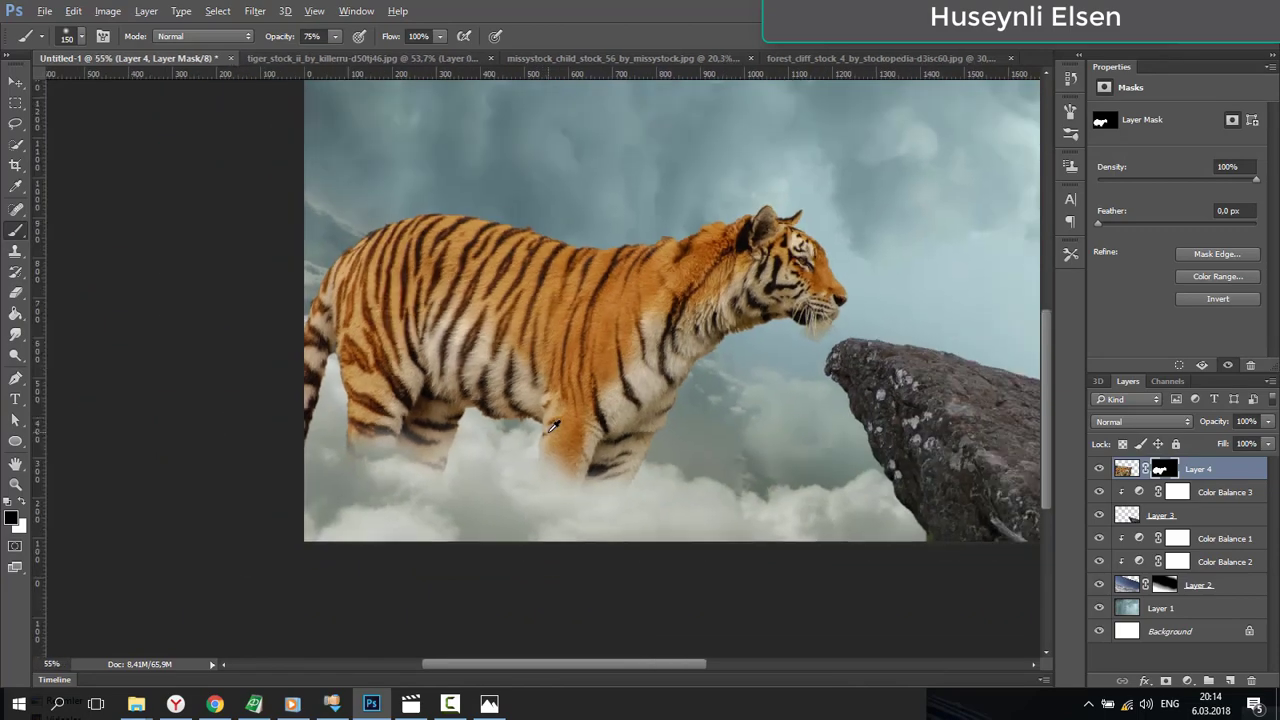
scroll(553, 426, down, 1)
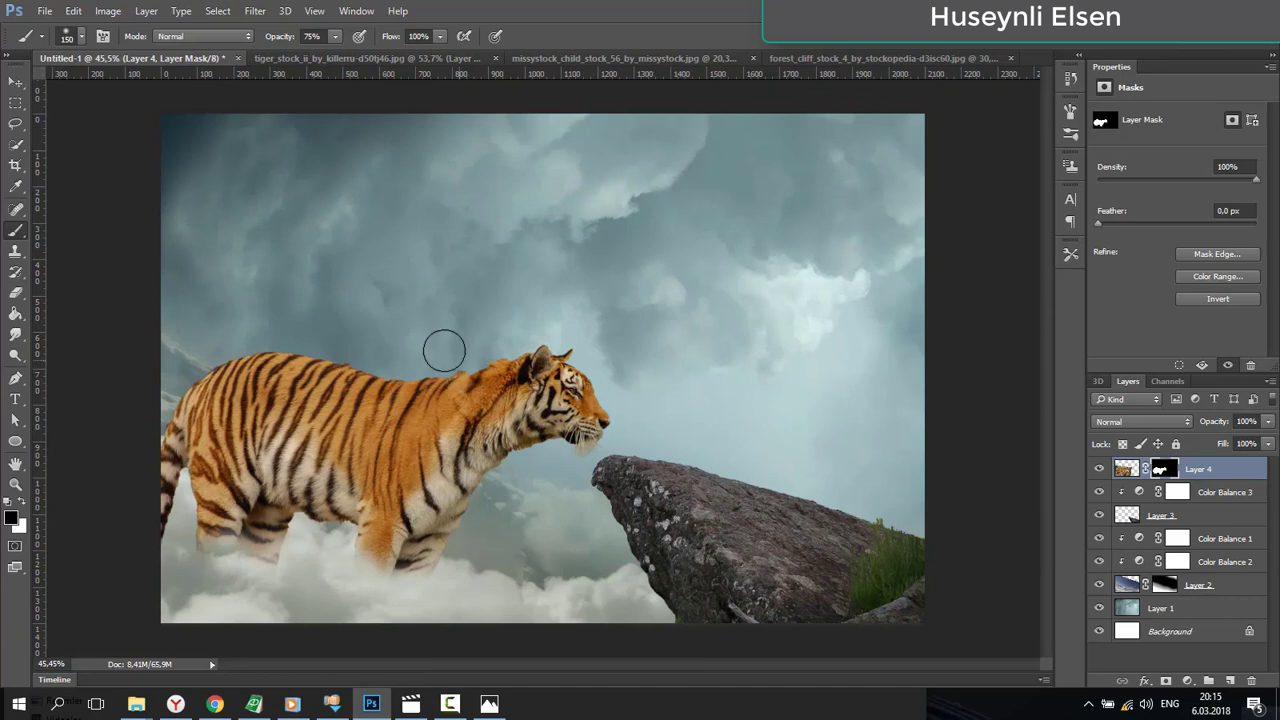
scroll(409, 343, up, 5)
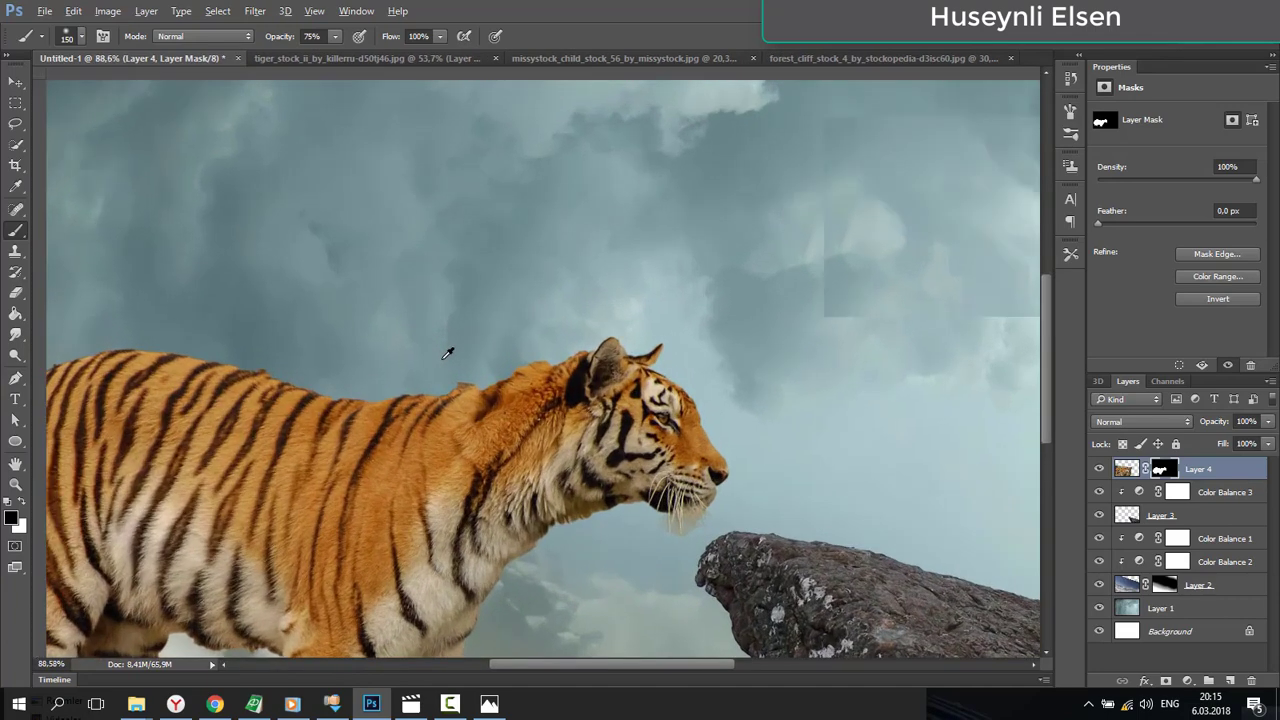
scroll(487, 376, up, 1)
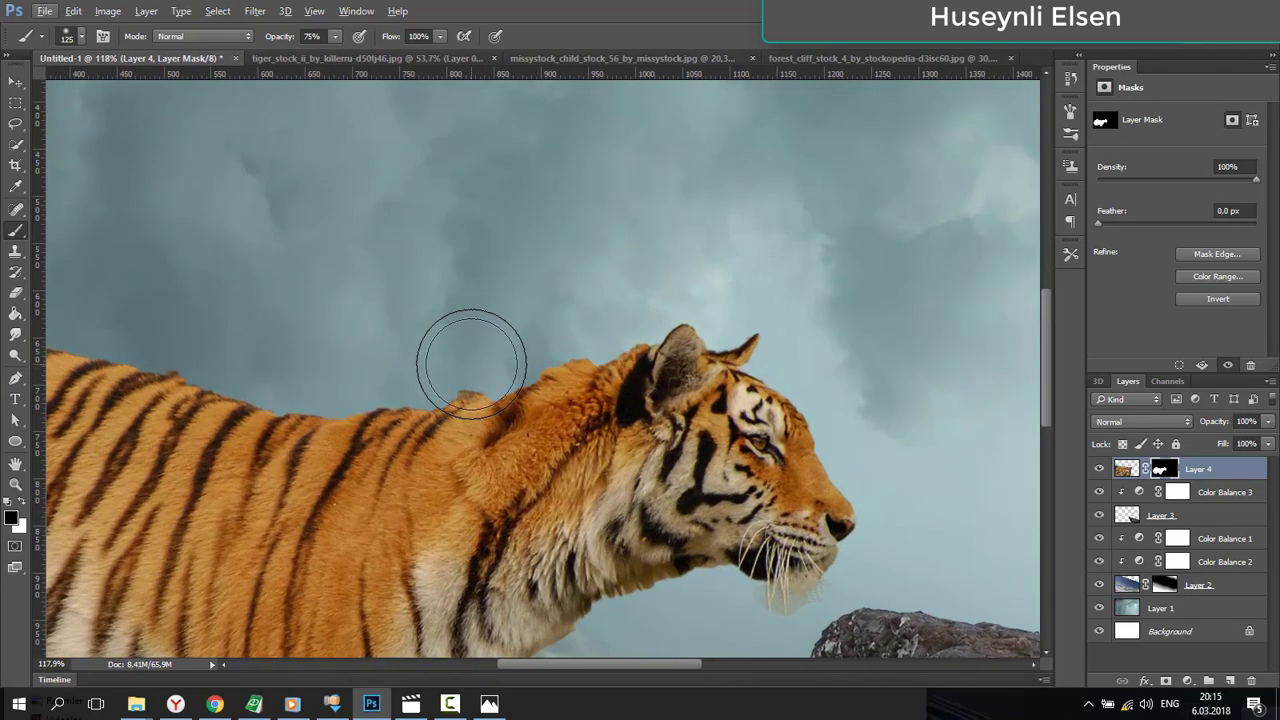
key(bracketleft)
key(bracketleft)
key(bracketleft)
key(bracketleft)
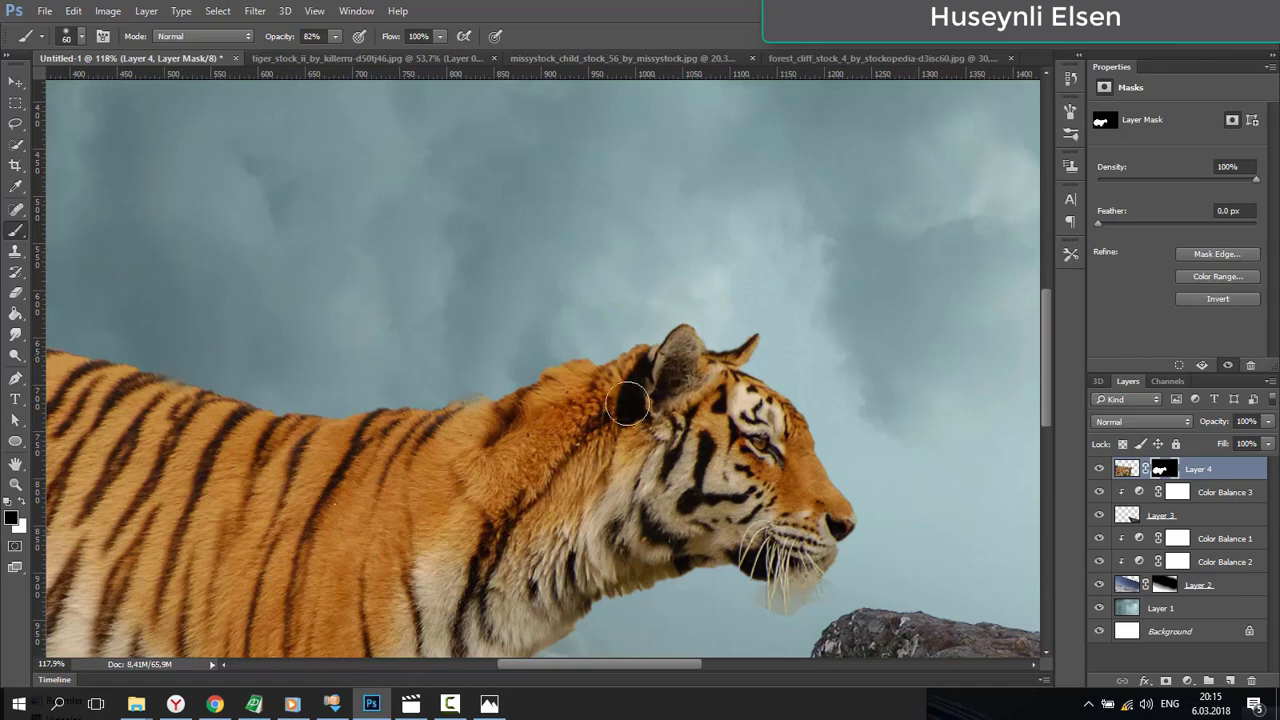
- Mask out the leftover background below the tiger's chin and whiskers with a 60 px black brush at 82% opacity
mouse_move(762, 621)
mouse_down()
mouse_move(844, 600)
mouse_move(735, 606)
mouse_up()
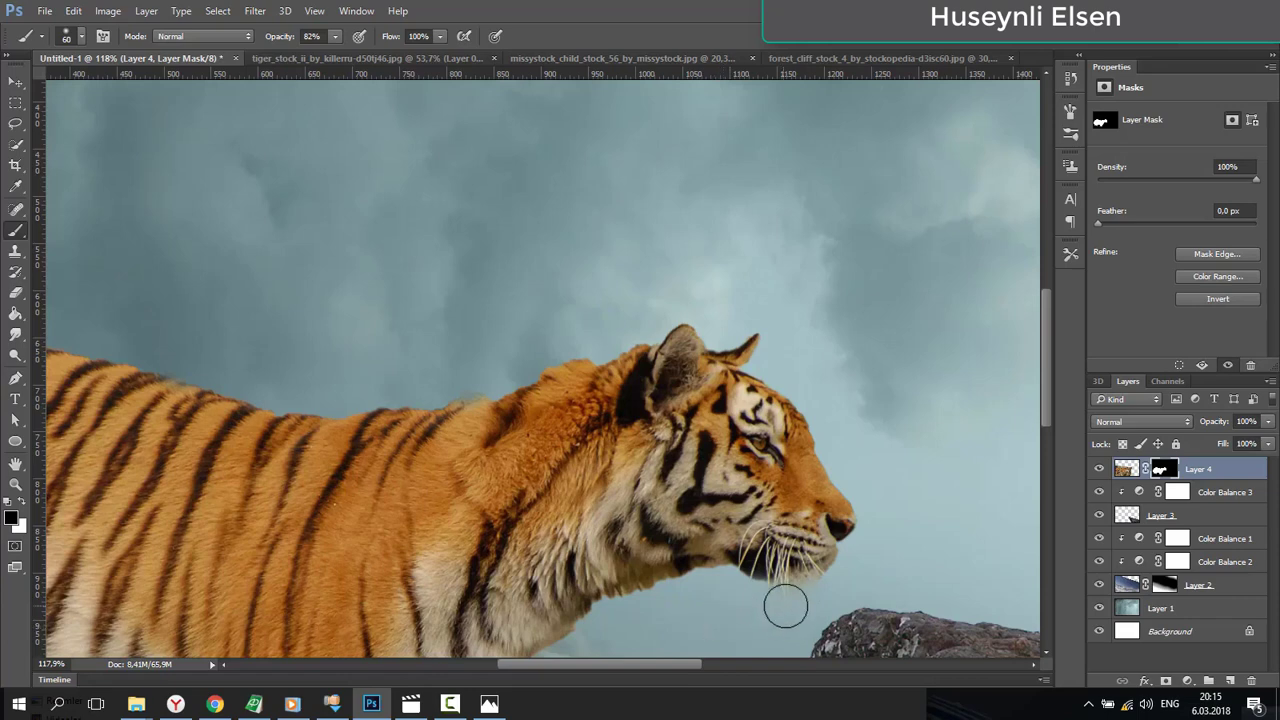
drag(786, 603, 814, 571)
scroll(816, 542, up, 3)
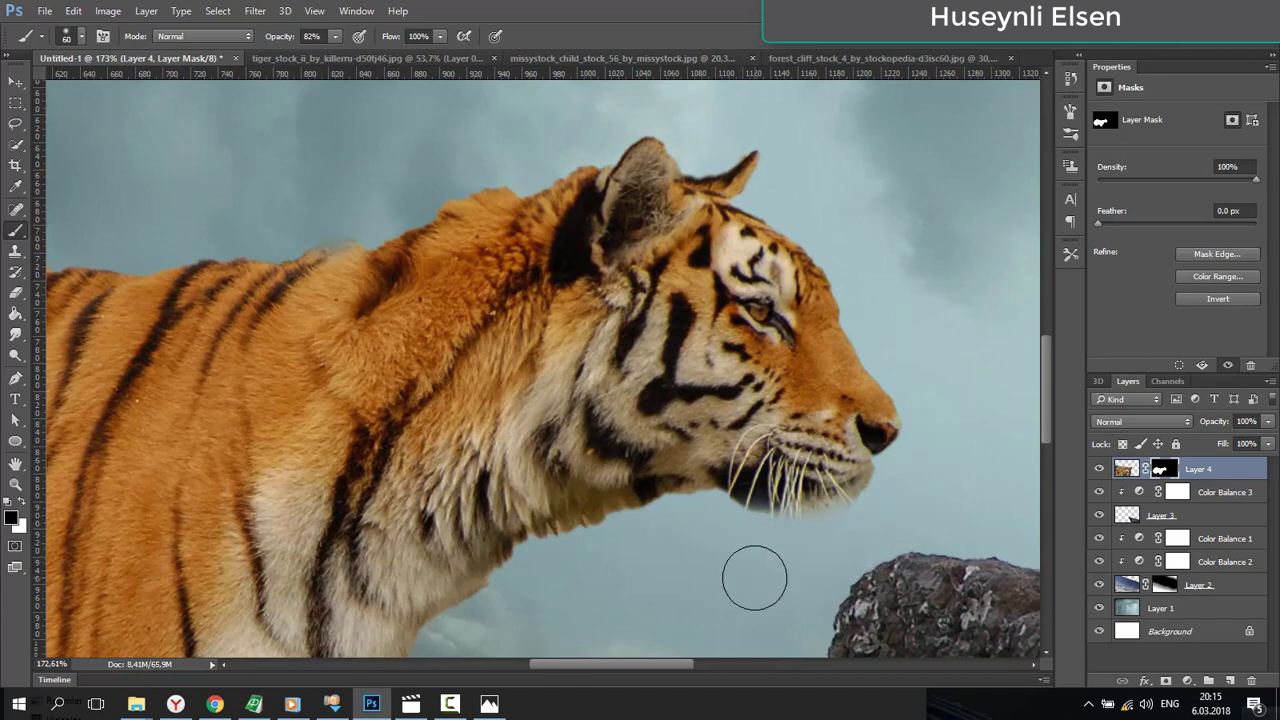
- Clean up the remaining rough edges along the tiger's outline on the mask, softening the leftover tufts on the rump and shoulder
drag(541, 594, 637, 492)
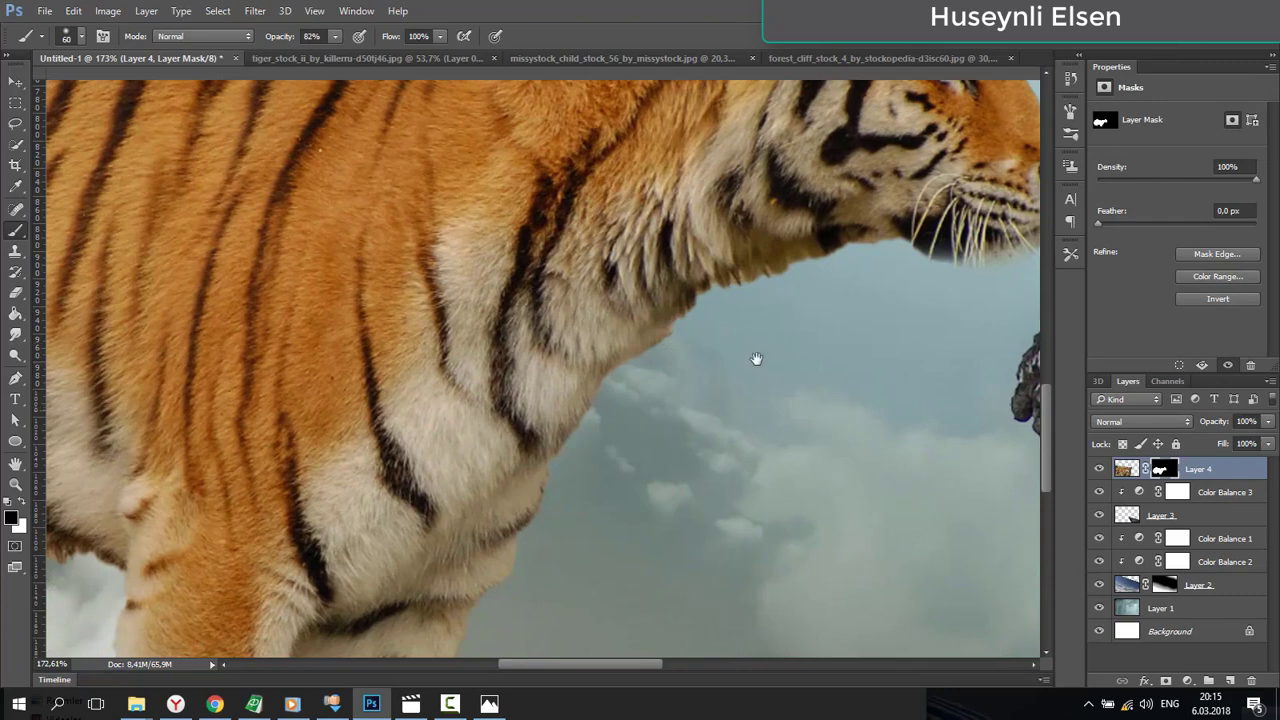
drag(300, 420, 651, 373)
drag(286, 514, 663, 549)
mouse_move(360, 320)
mouse_down()
mouse_move(474, 389)
mouse_move(490, 446)
mouse_move(437, 574)
mouse_up()
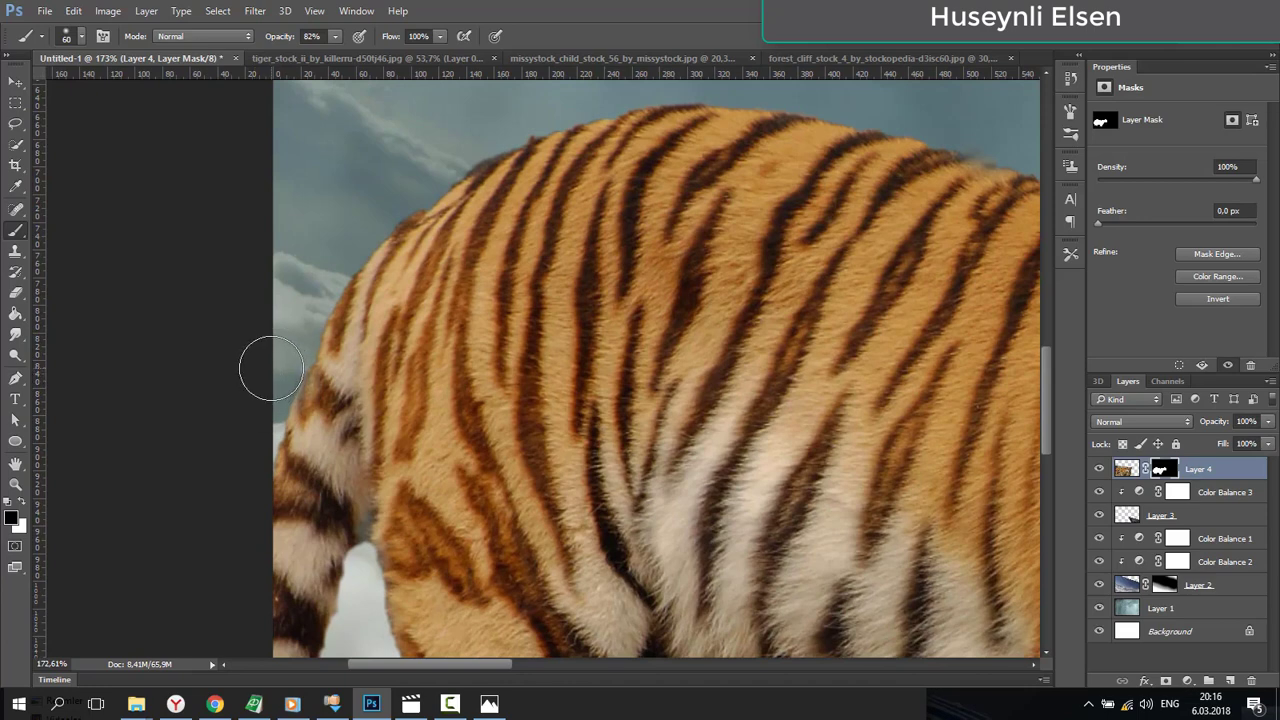
drag(423, 313, 453, 455)
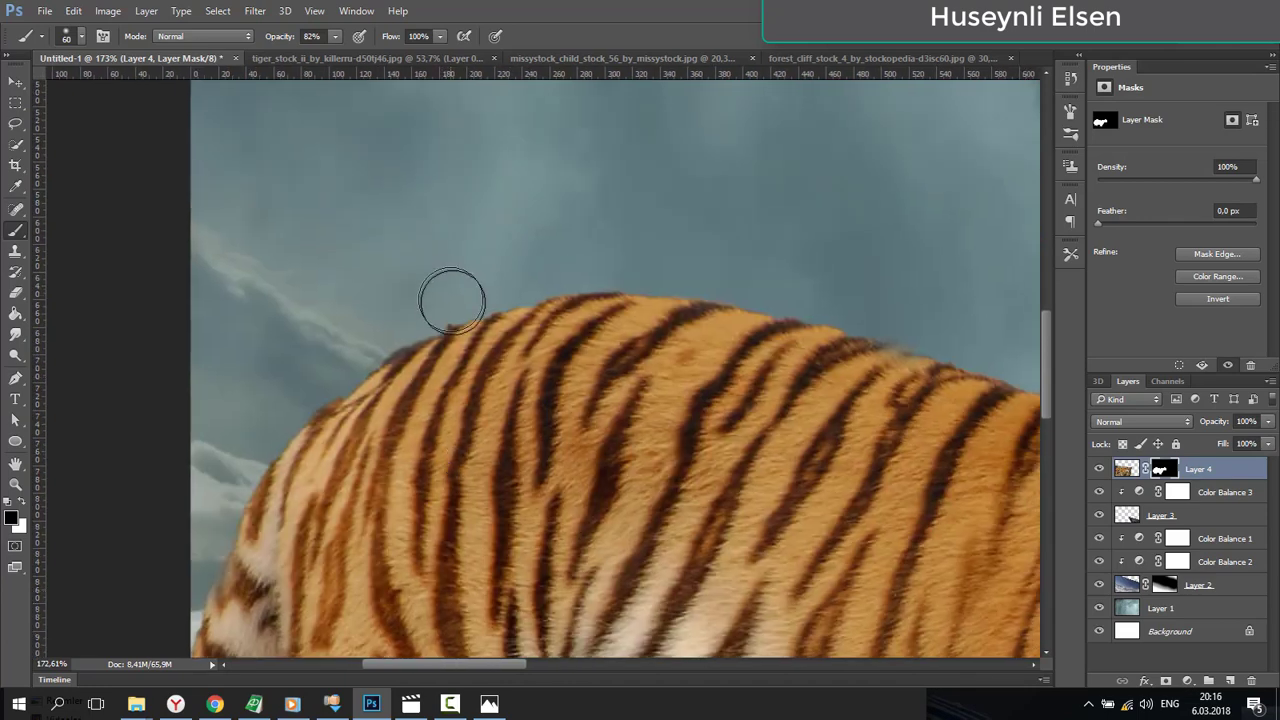
drag(748, 270, 571, 260)
drag(717, 323, 646, 294)
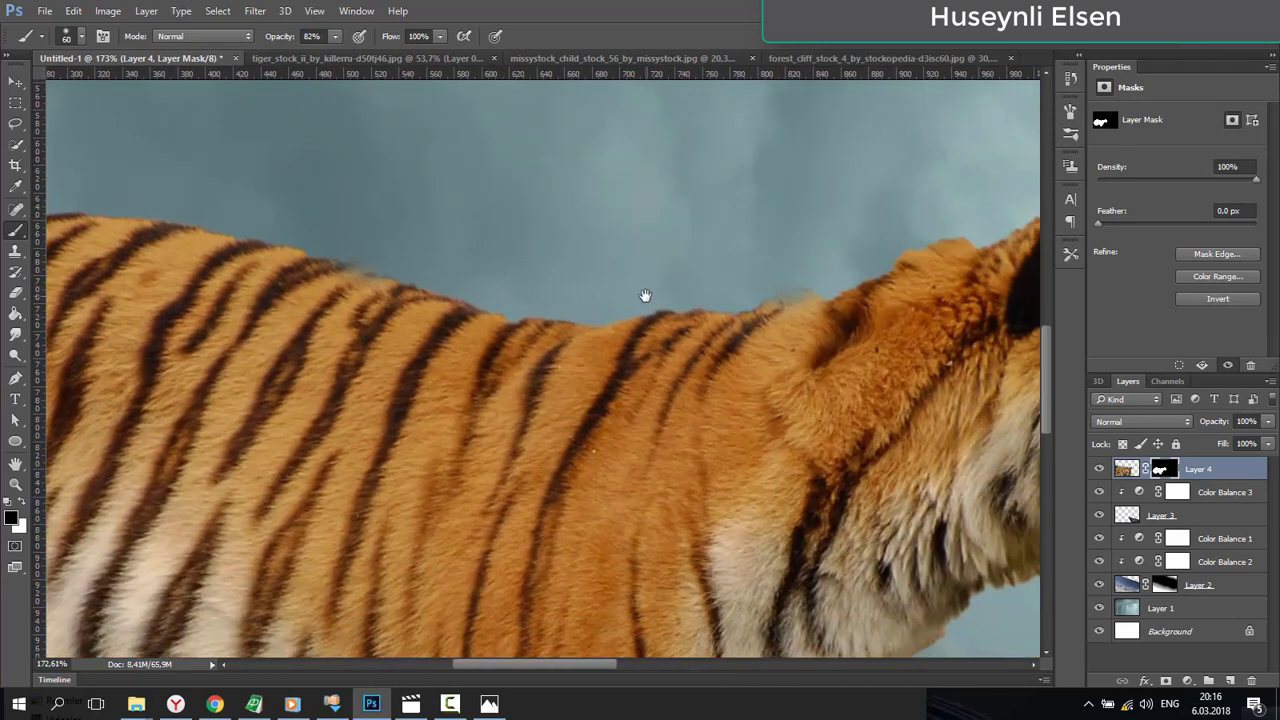
drag(770, 325, 680, 337)
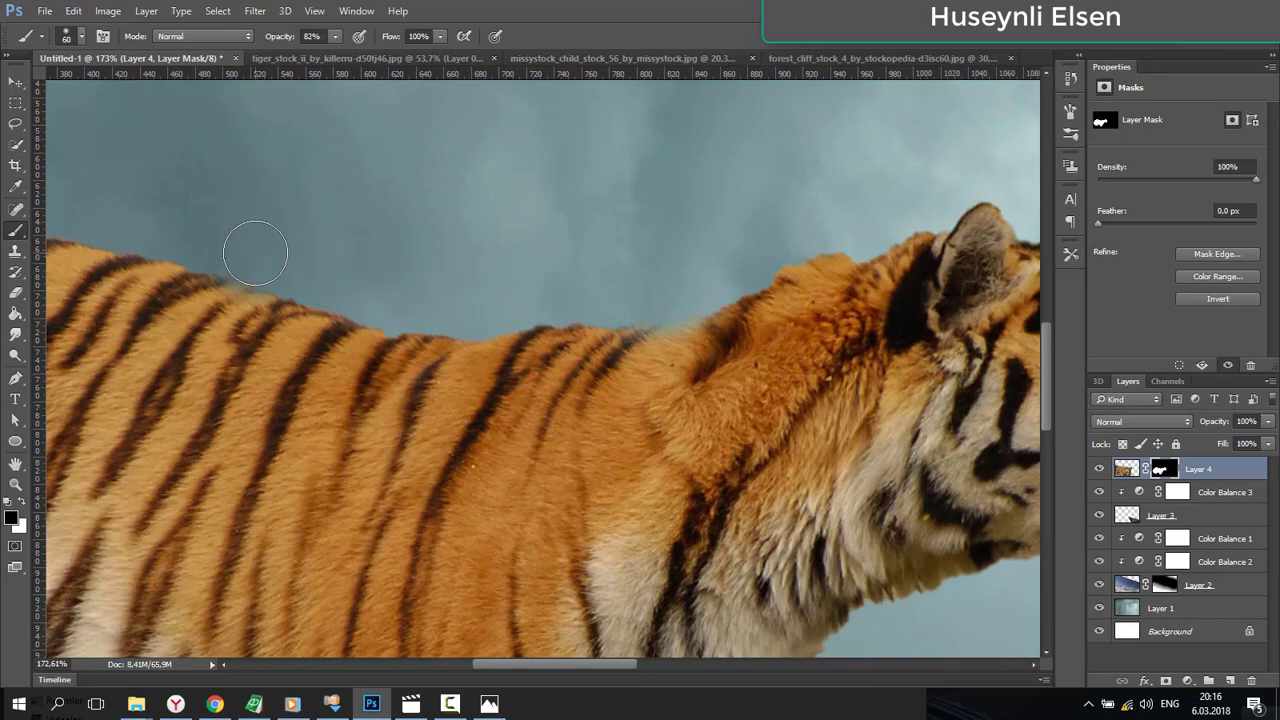
drag(783, 340, 514, 300)
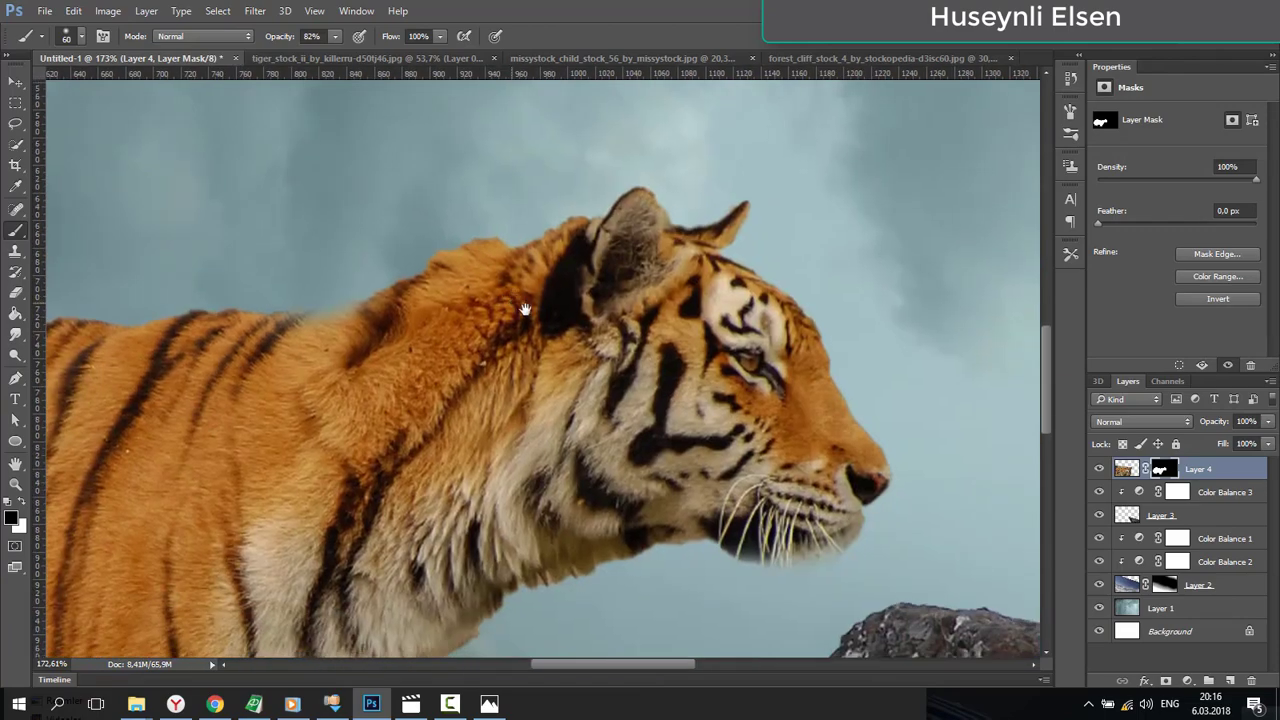
drag(730, 436, 719, 286)
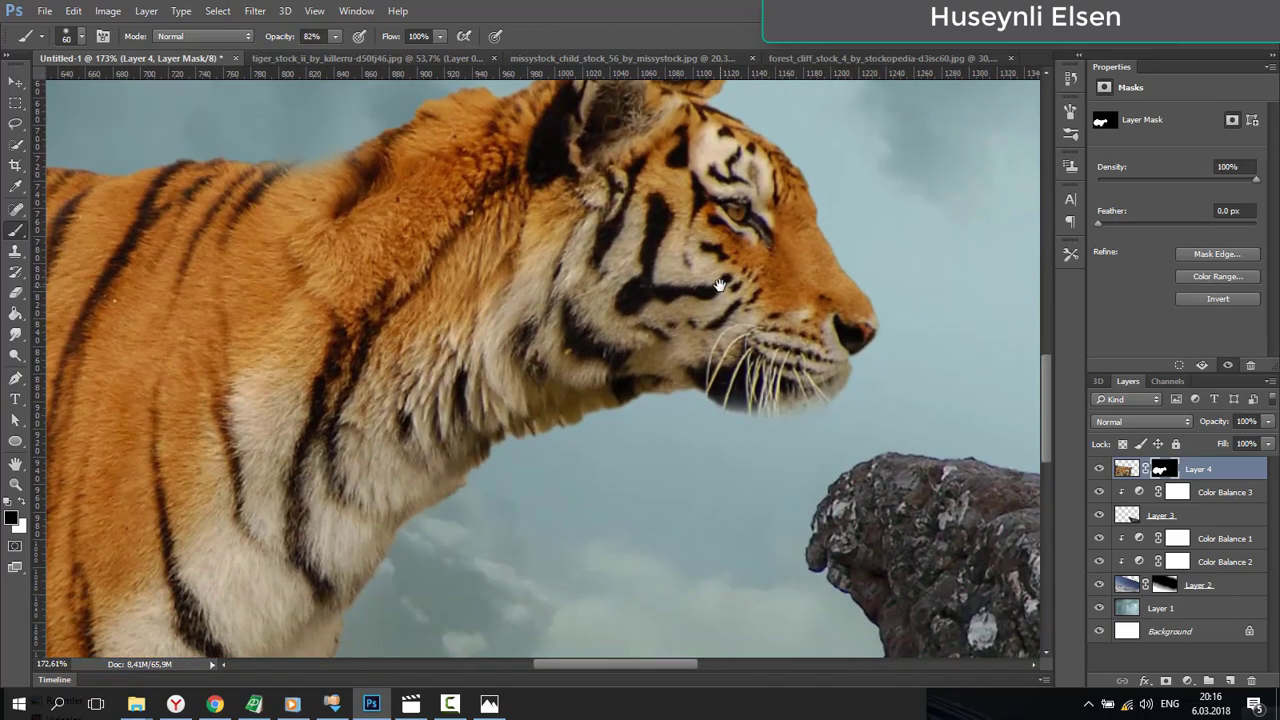
scroll(716, 480, down, 4)
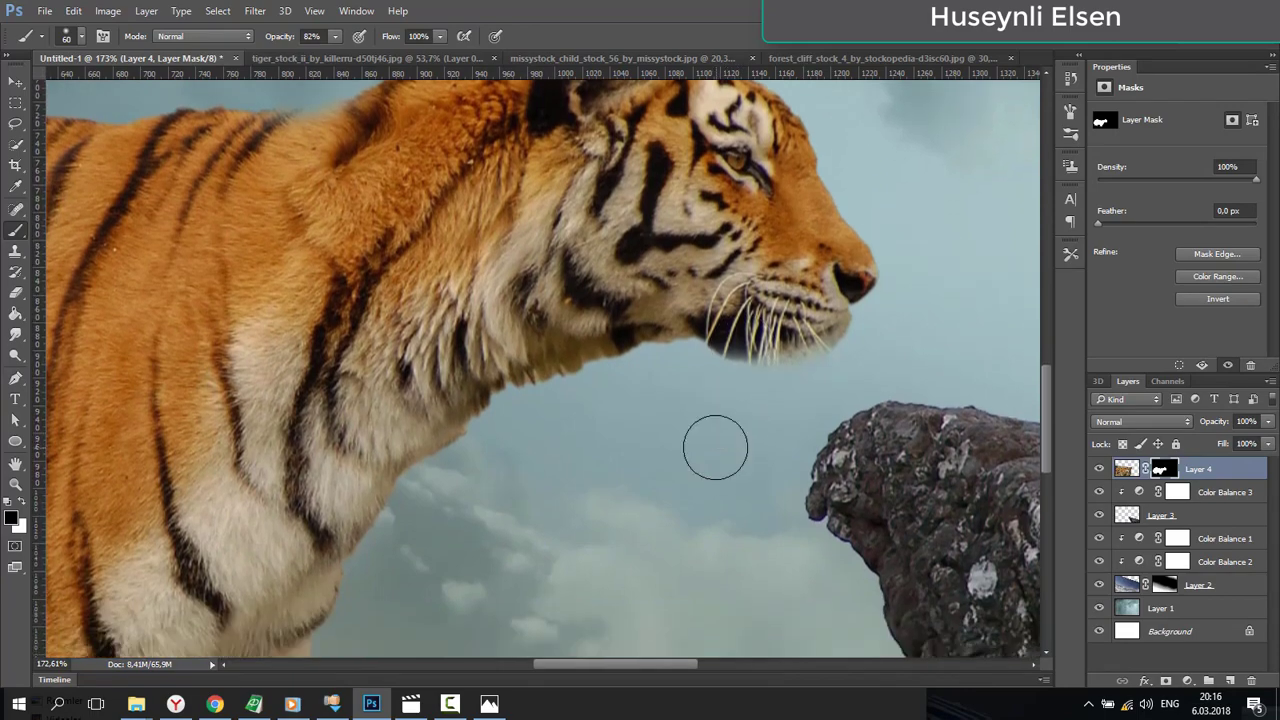
scroll(705, 423, down, 3)
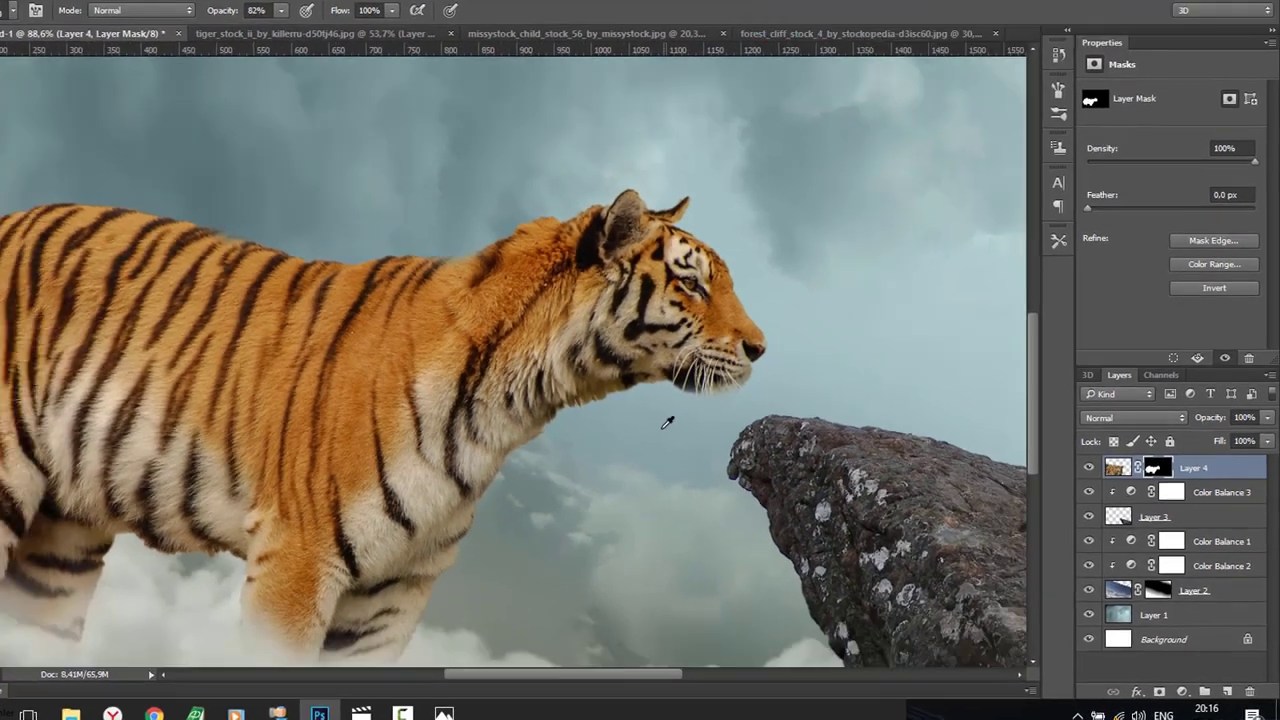
- Refine the tiger's layer mask in the Marching Ants view with Smooth 2 and Shift Edge -12%
right_click(1163, 469)
click(1051, 653)
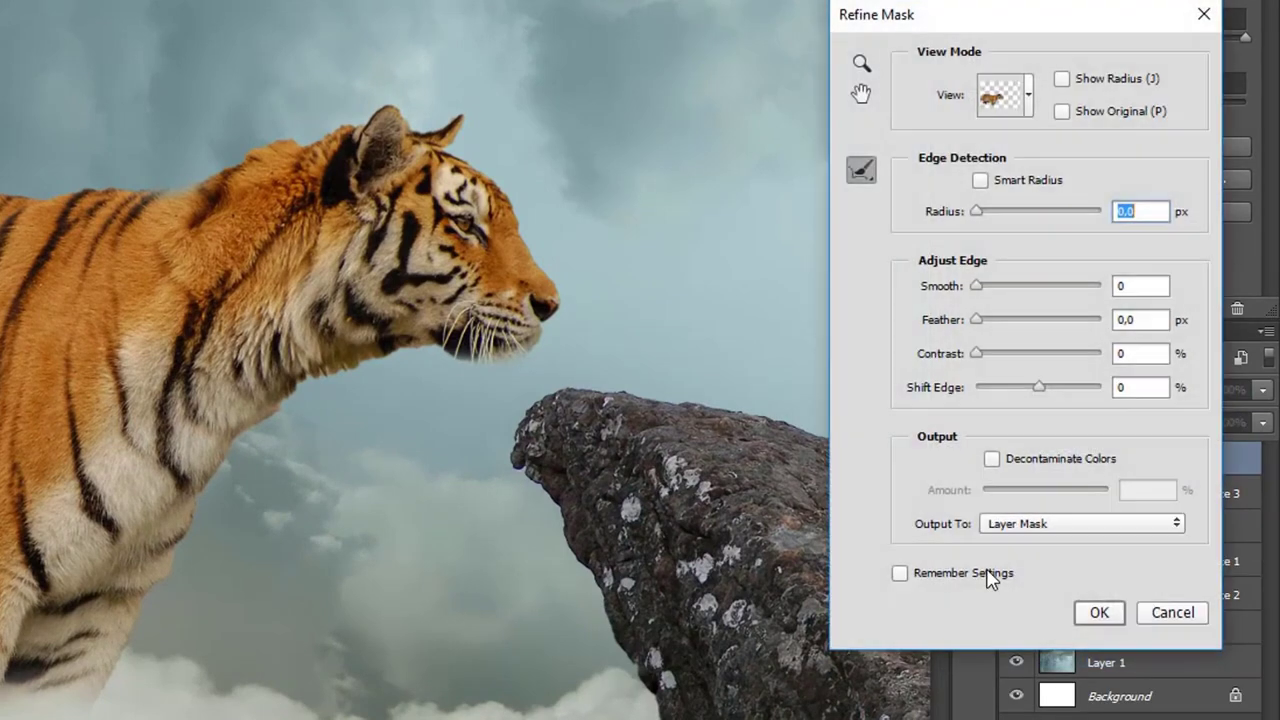
click(1012, 108)
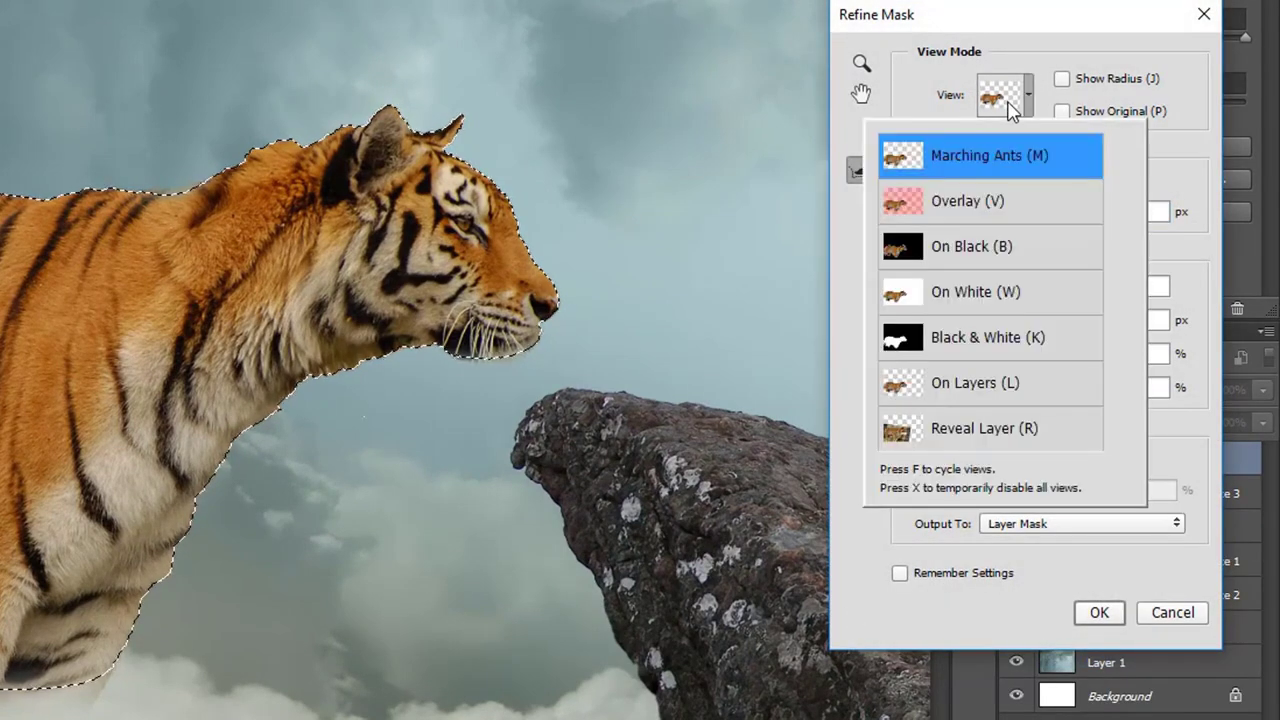
click(1012, 108)
drag(1037, 396, 1037, 397)
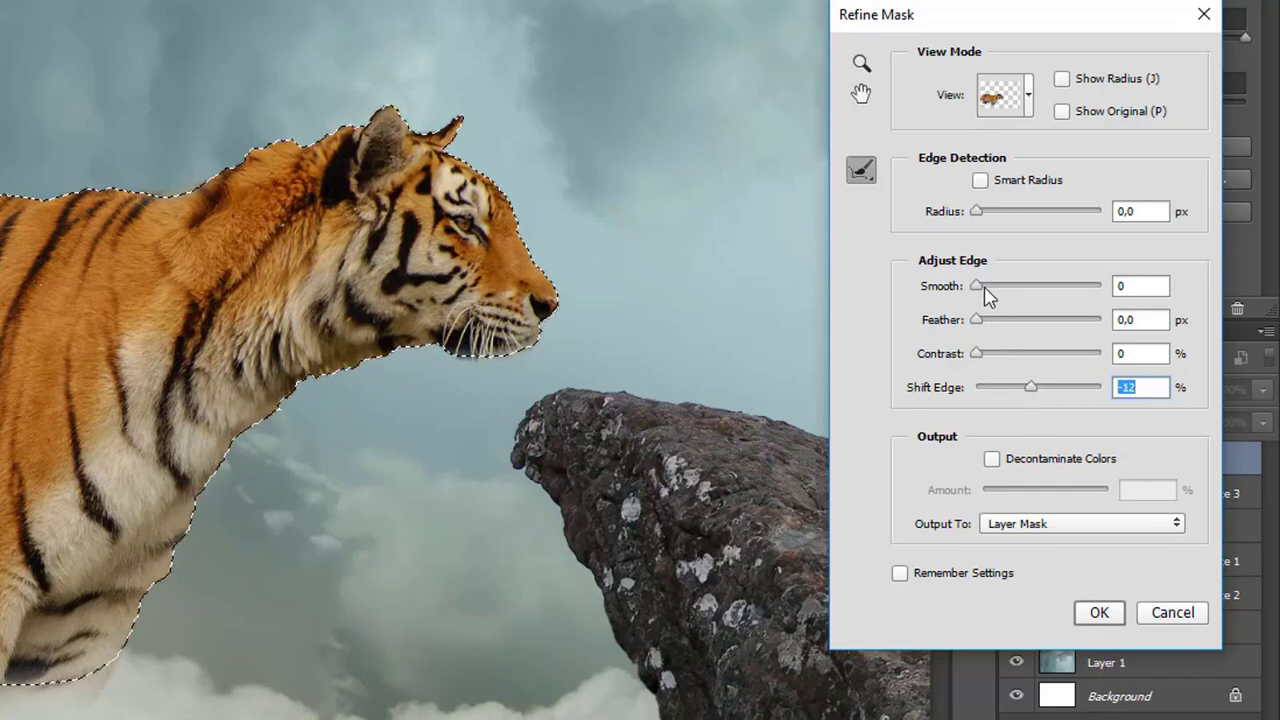
drag(986, 294, 983, 293)
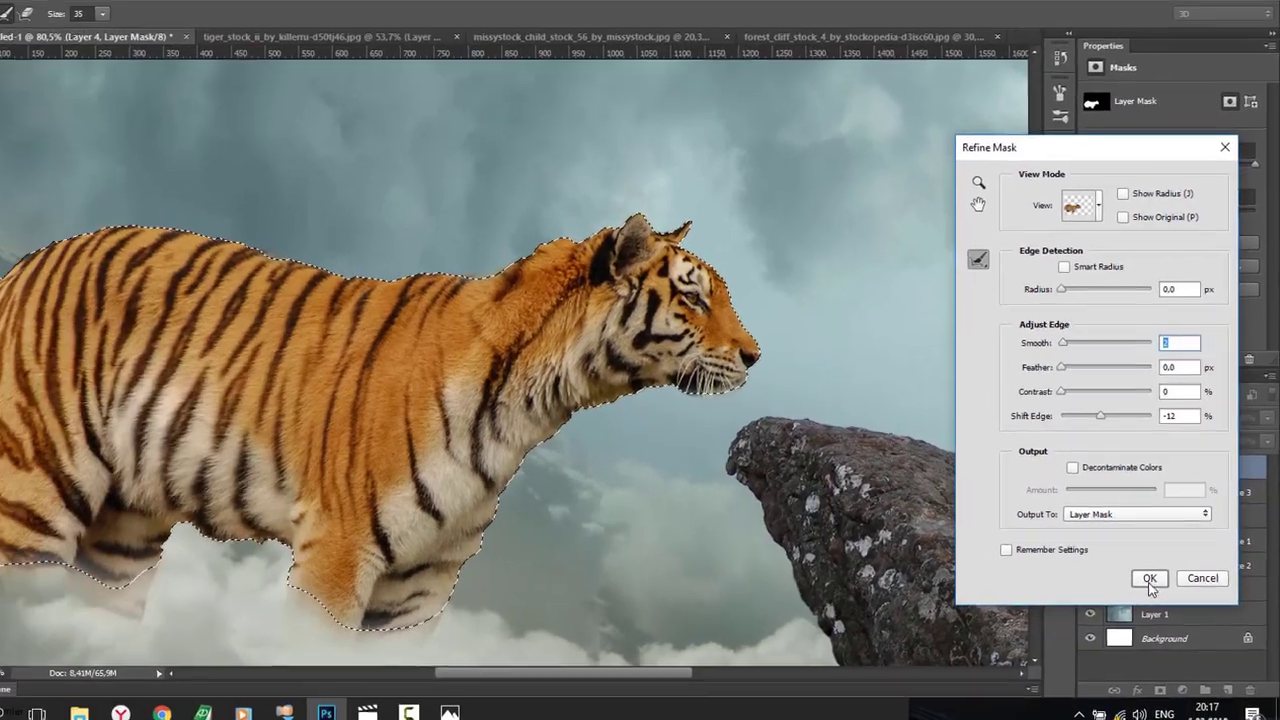
click(1150, 580)
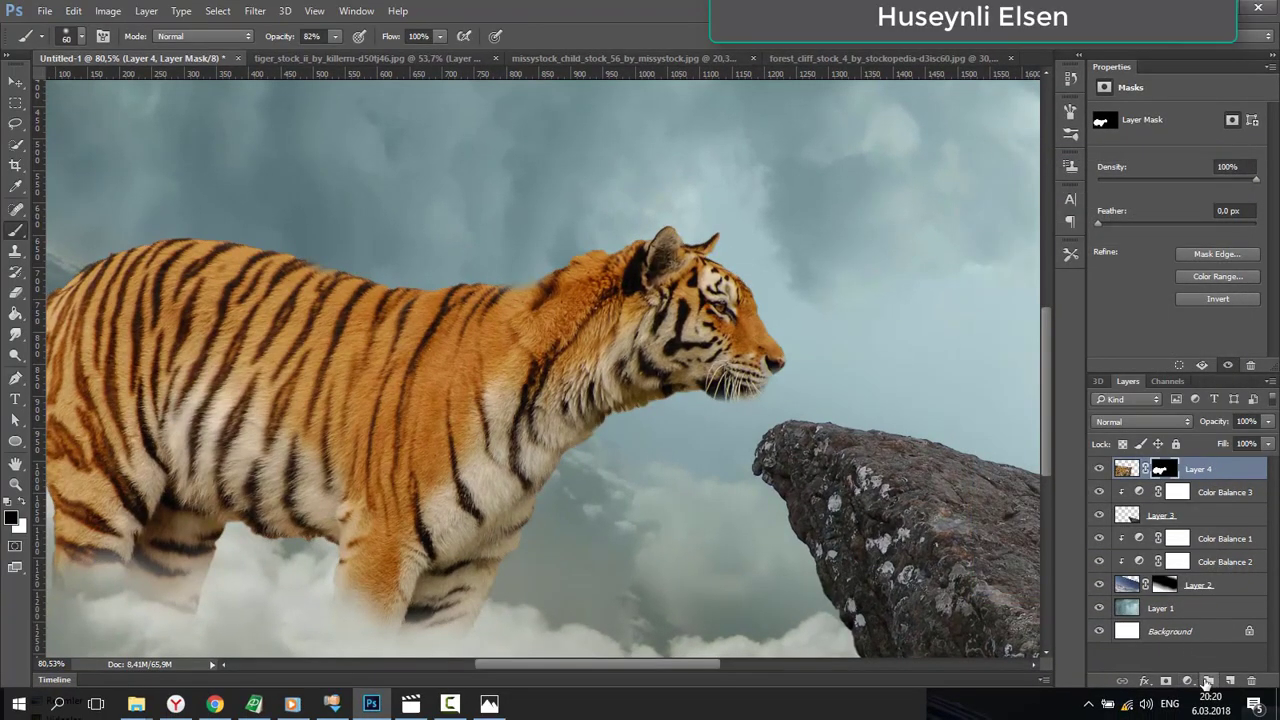
- Darken the tiger with a clipped Curves adjustment, lowering the white point output to 227 and setting the midpoint to input 116, output 74
click(1188, 681)
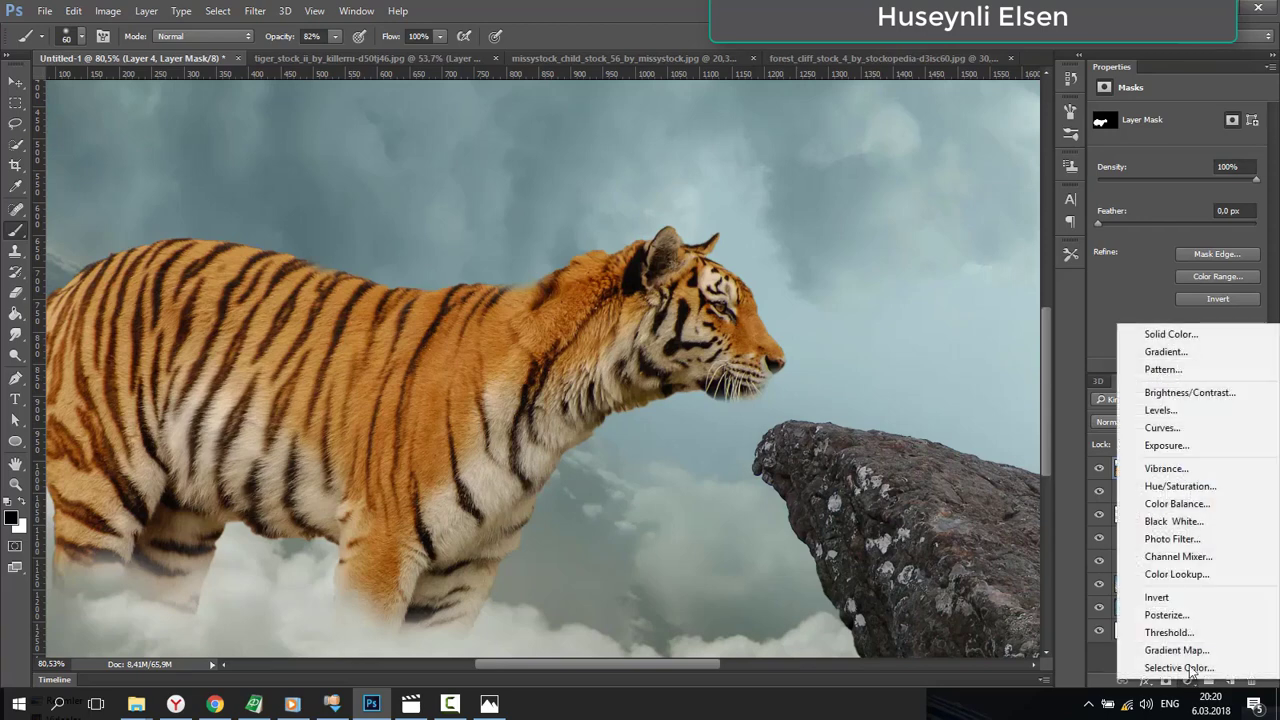
click(1170, 428)
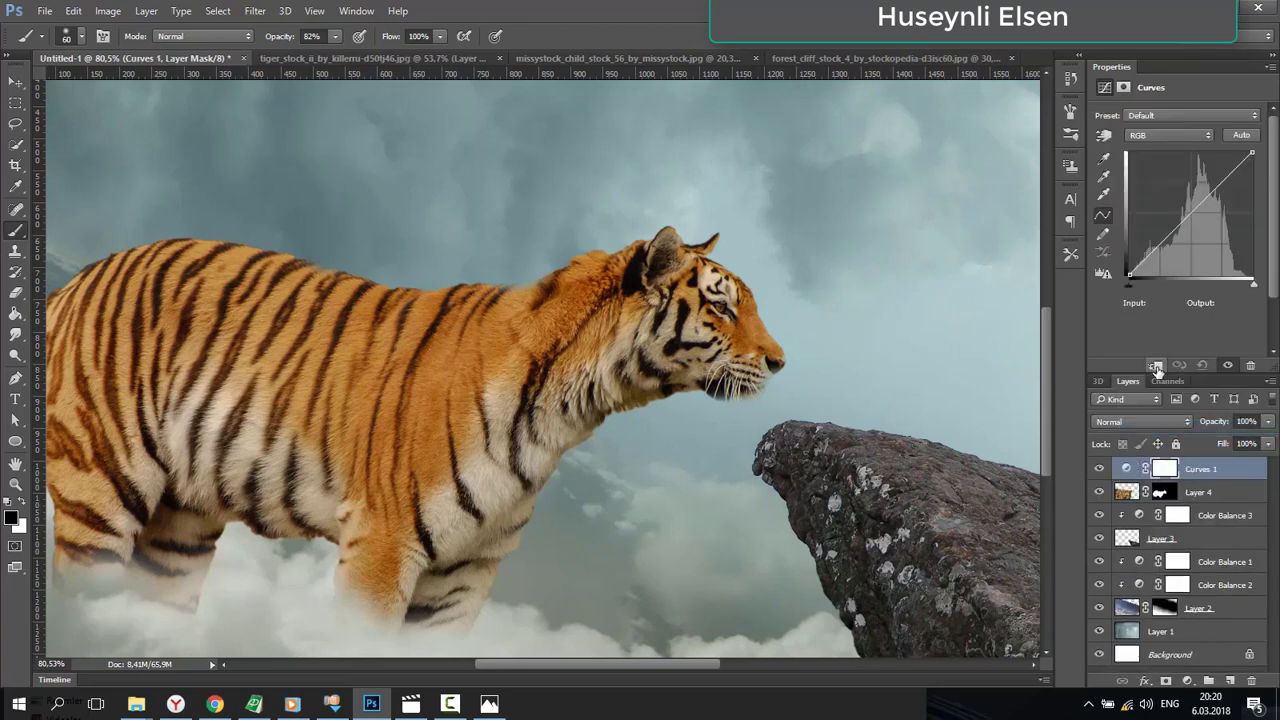
click(1155, 366)
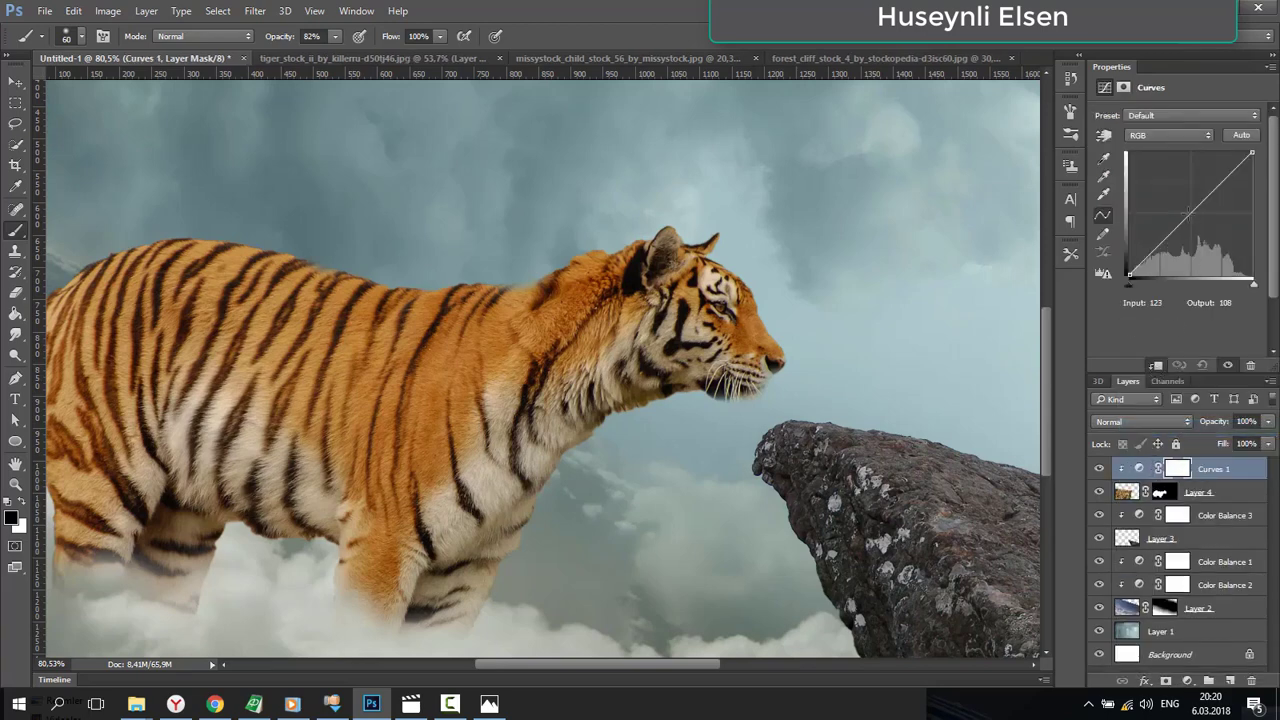
drag(1250, 152, 1252, 165)
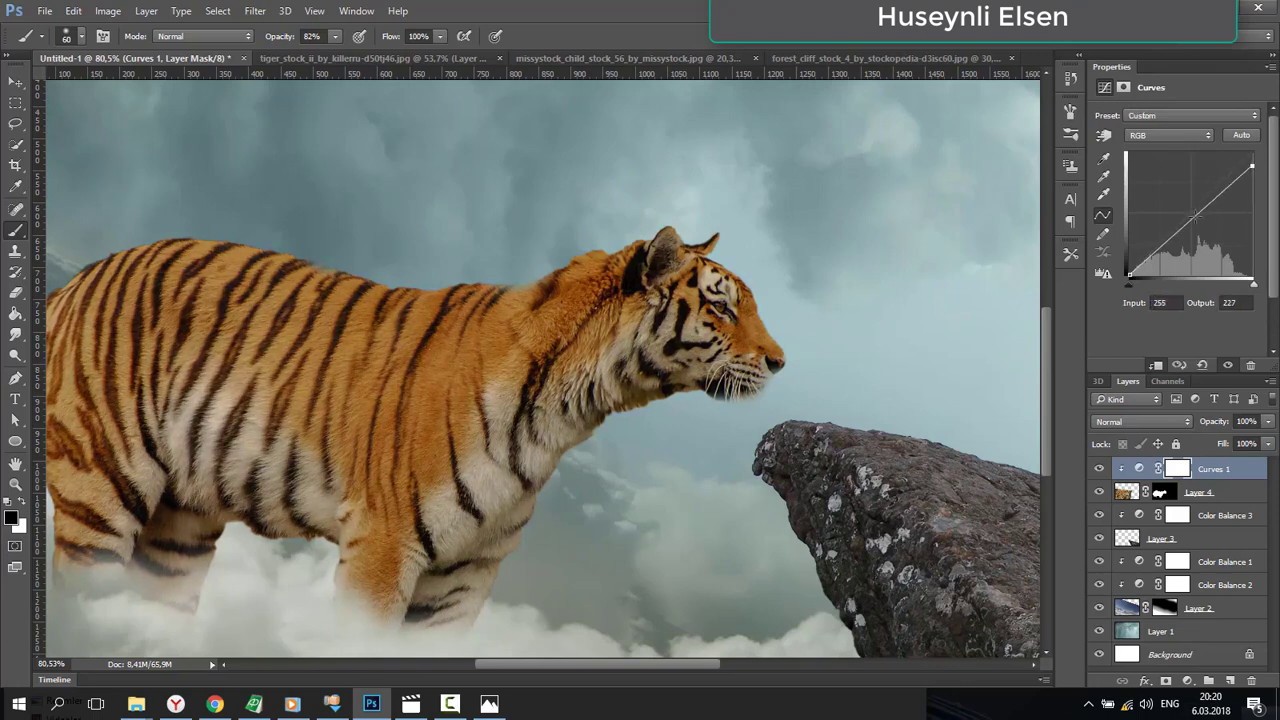
drag(1195, 216, 1184, 238)
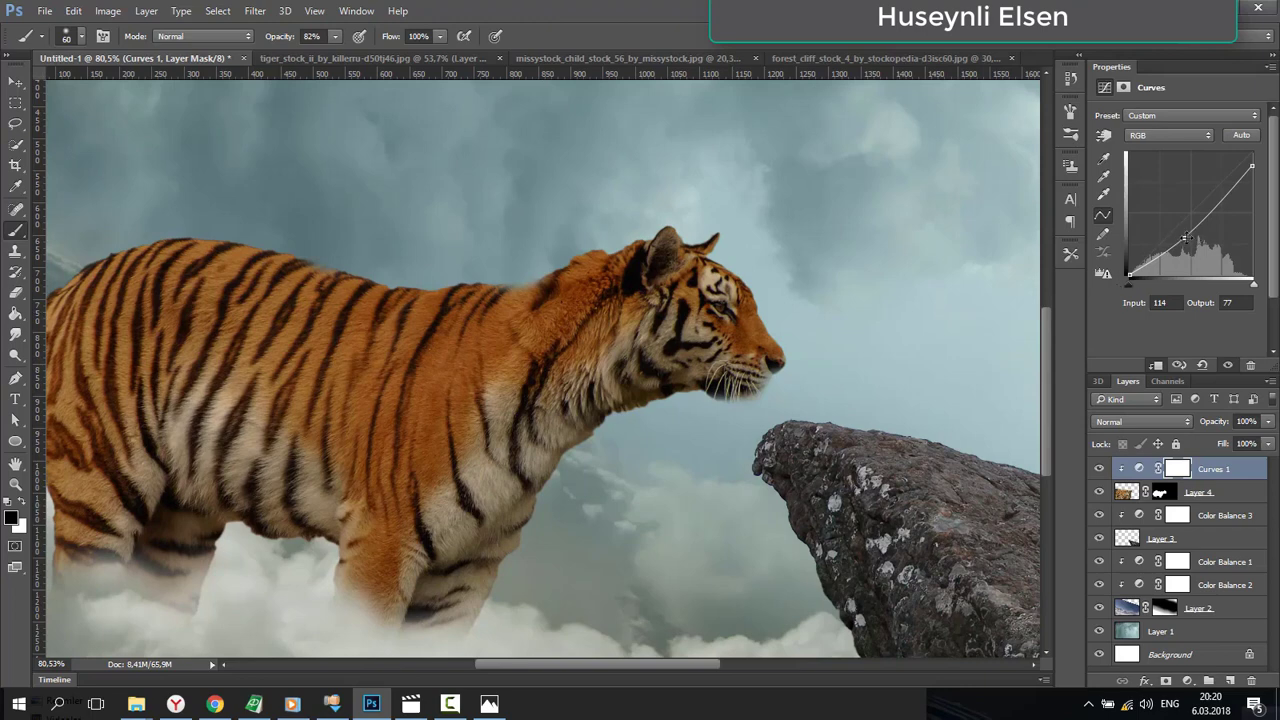
drag(1186, 238, 1181, 236)
drag(1181, 239, 1186, 239)
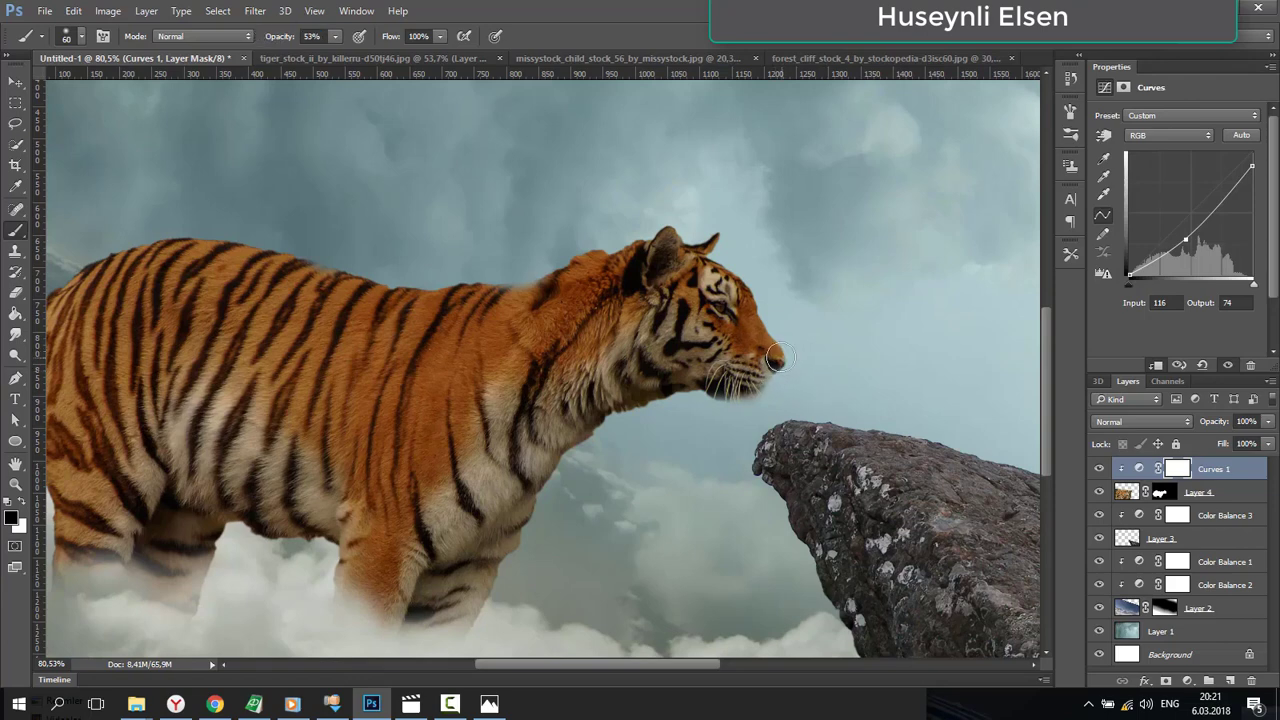
- On the Curves mask, brush black at 53% opacity along the tiger's face, head, neck and chest edges to bring back light
drag(776, 378, 754, 323)
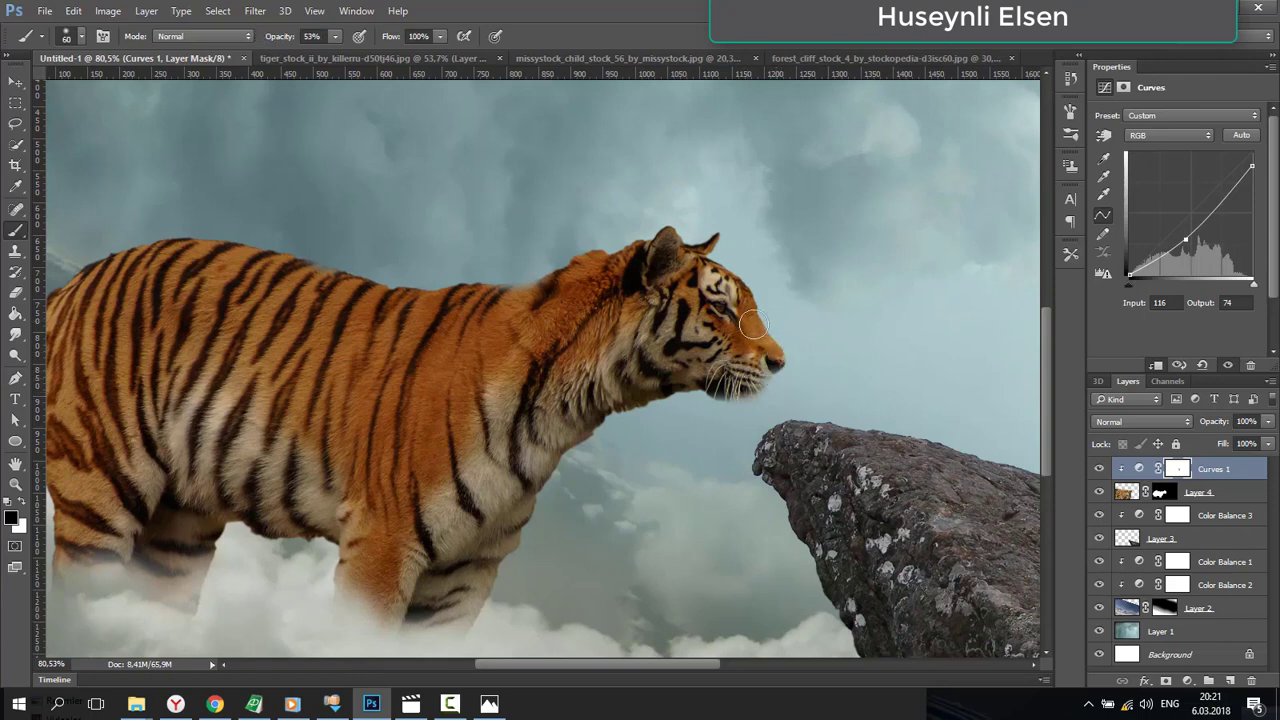
mouse_move(722, 266)
mouse_down()
mouse_move(696, 238)
mouse_move(702, 261)
mouse_move(661, 253)
mouse_up()
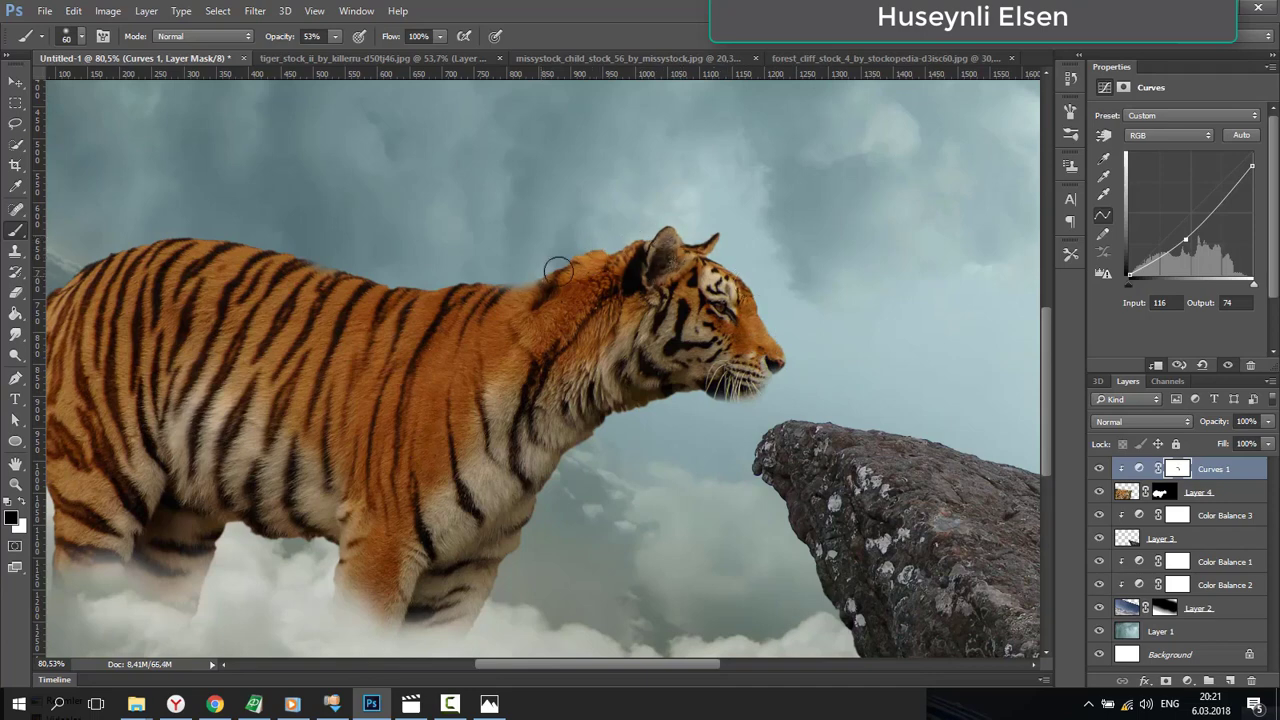
drag(558, 268, 720, 287)
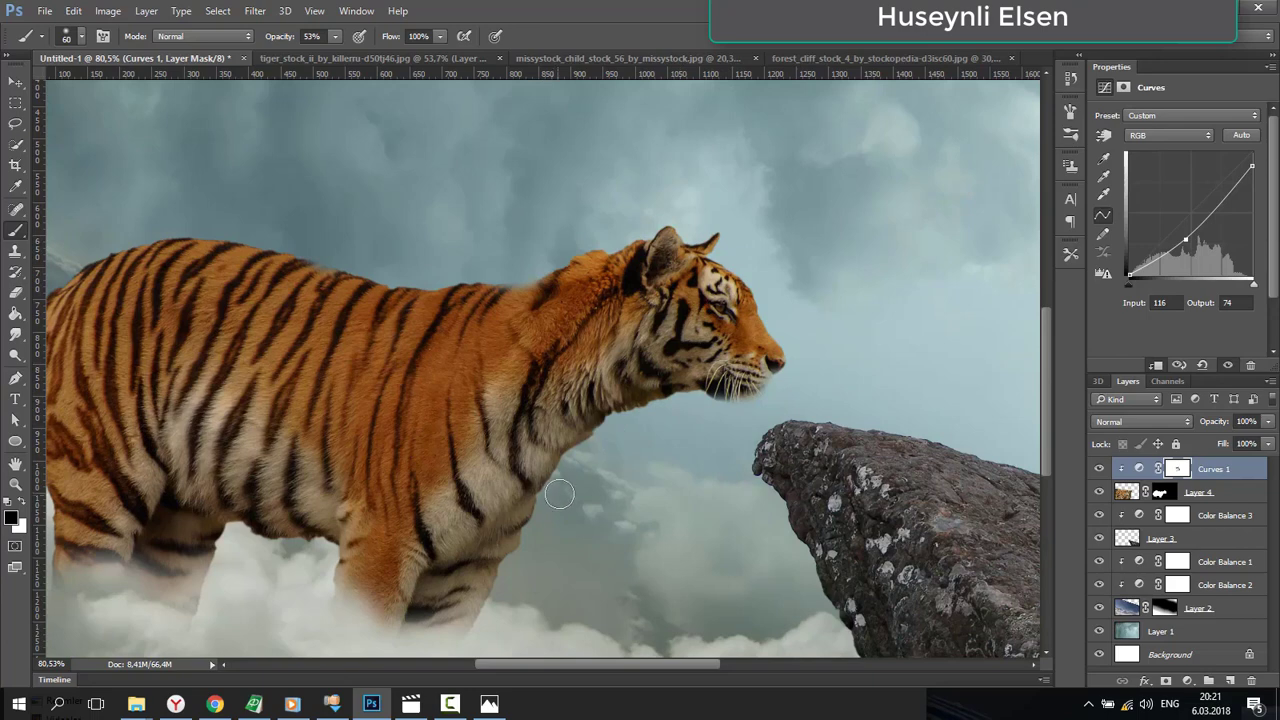
mouse_move(506, 577)
mouse_down()
mouse_move(486, 626)
mouse_move(458, 605)
mouse_move(533, 469)
mouse_move(684, 368)
mouse_move(775, 368)
mouse_up()
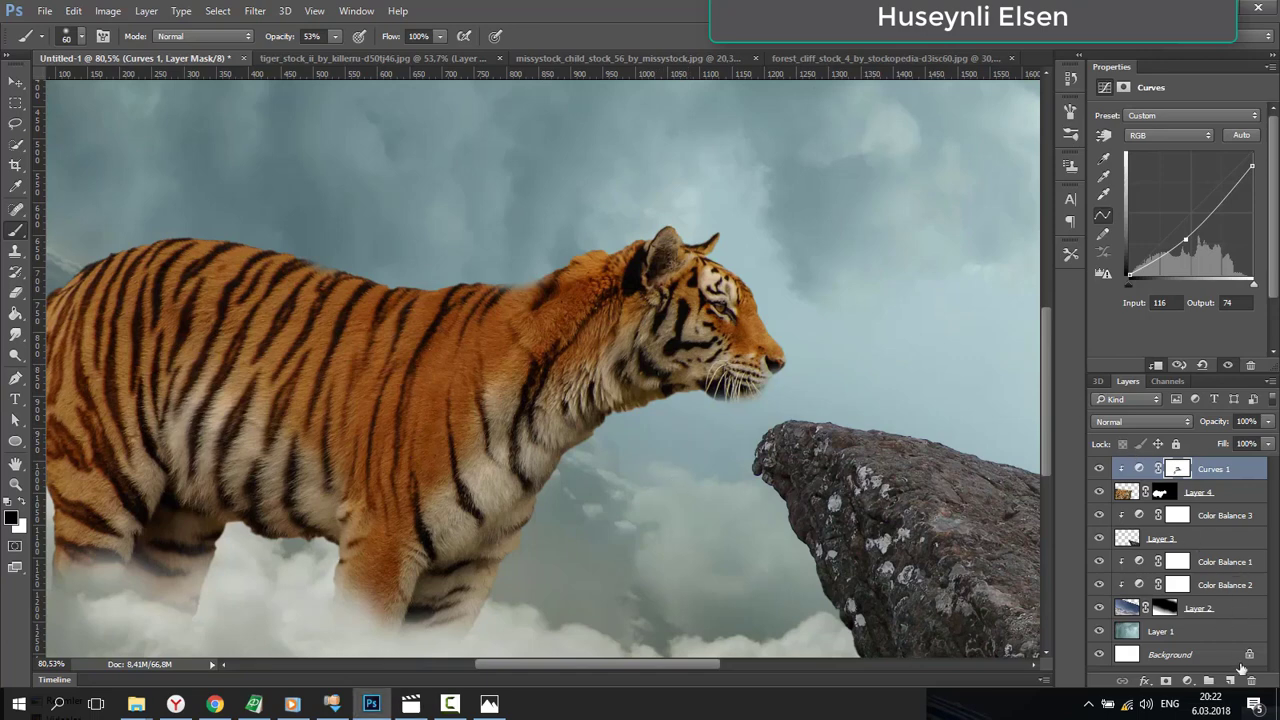
- Add a new empty layer above the Curves adjustment and clip it to the tiger
click(1231, 681)
right_click(1192, 468)
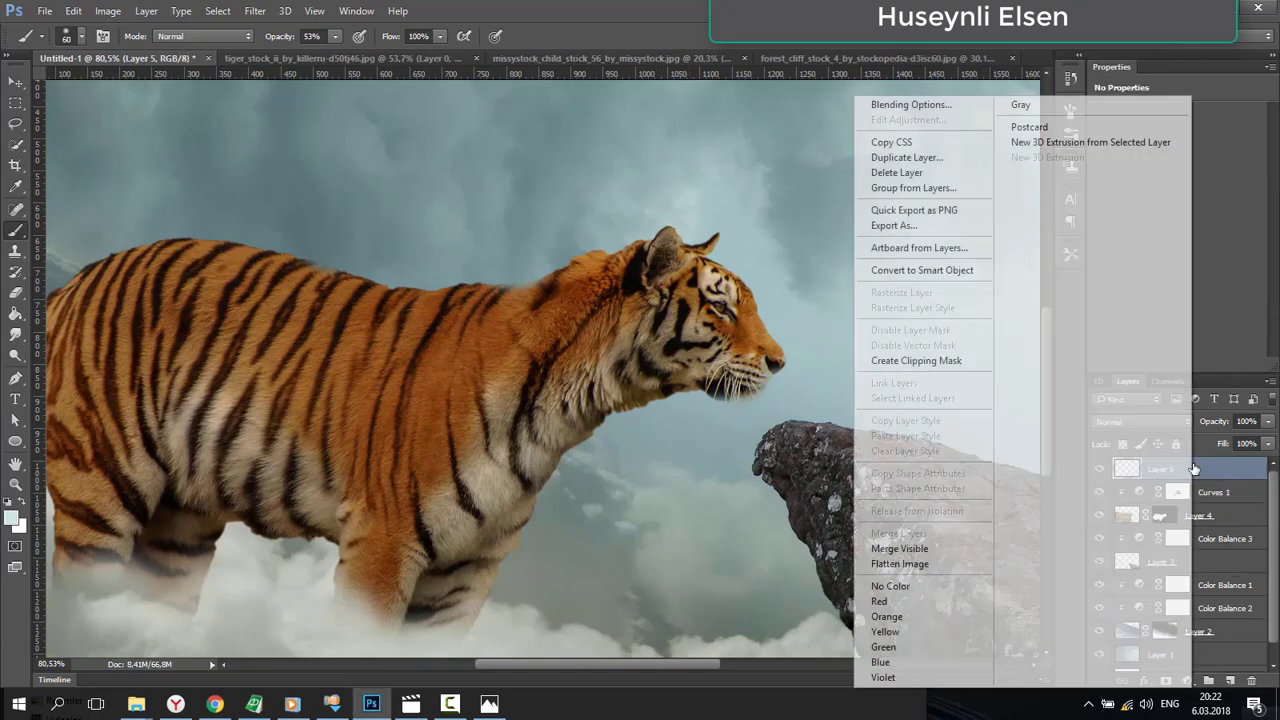
click(931, 368)
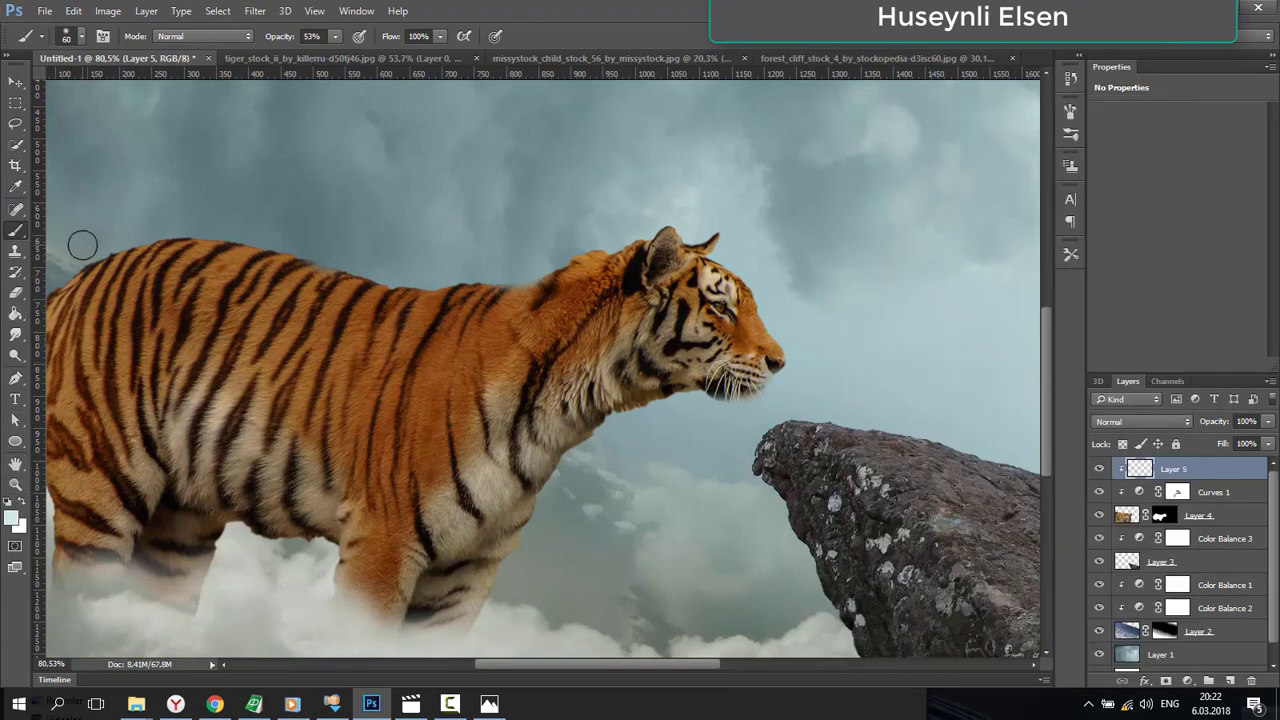
- Paint gray-blue sky haze over the tiger's hindquarters and back on the clipped layer, using an 800 px brush at 53% opacity
mouse_move(110, 272)
mouse_down()
mouse_move(67, 353)
mouse_move(115, 269)
mouse_move(96, 278)
mouse_move(76, 354)
mouse_move(254, 332)
mouse_move(207, 345)
mouse_move(214, 290)
mouse_move(169, 351)
mouse_move(182, 322)
mouse_up()
scroll(124, 318, down, 2)
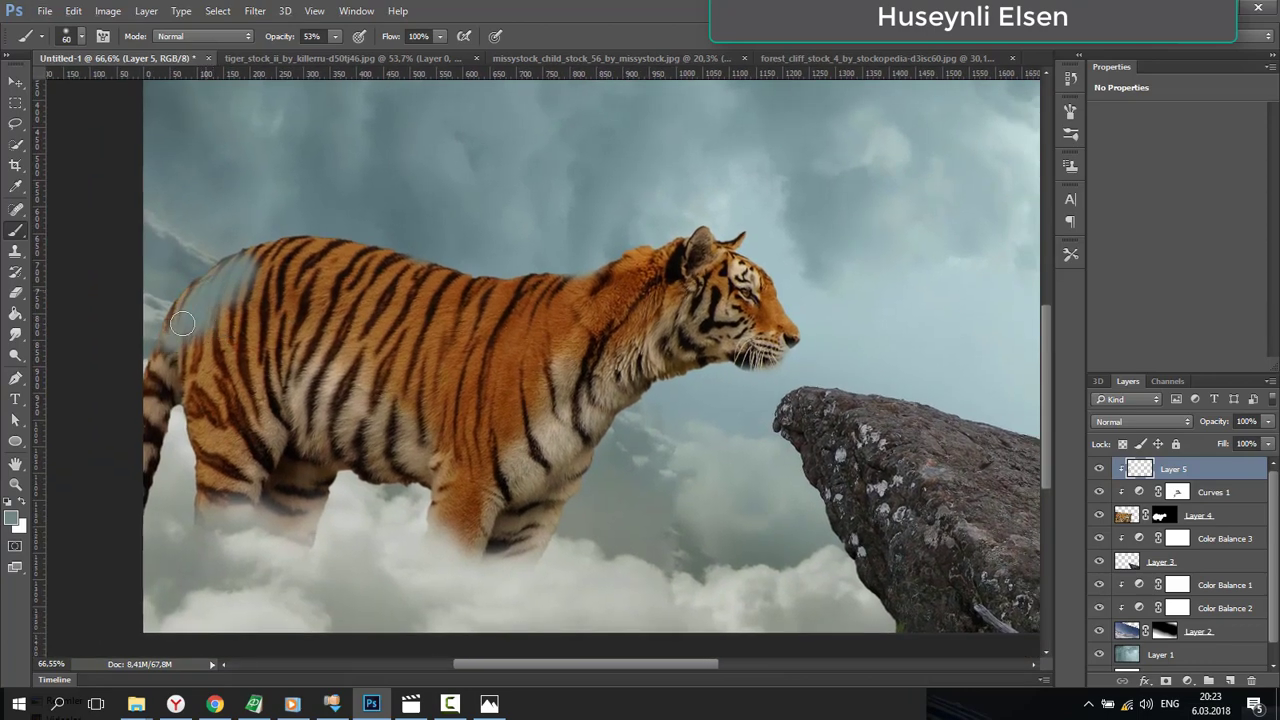
key(bracketright)
key(bracketright)
key(bracketright)
key(bracketright)
key(bracketright)
key(bracketright)
key(bracketright)
key(bracketright)
key(bracketright)
key(bracketright)
key(bracketright)
key(bracketright)
key(bracketright)
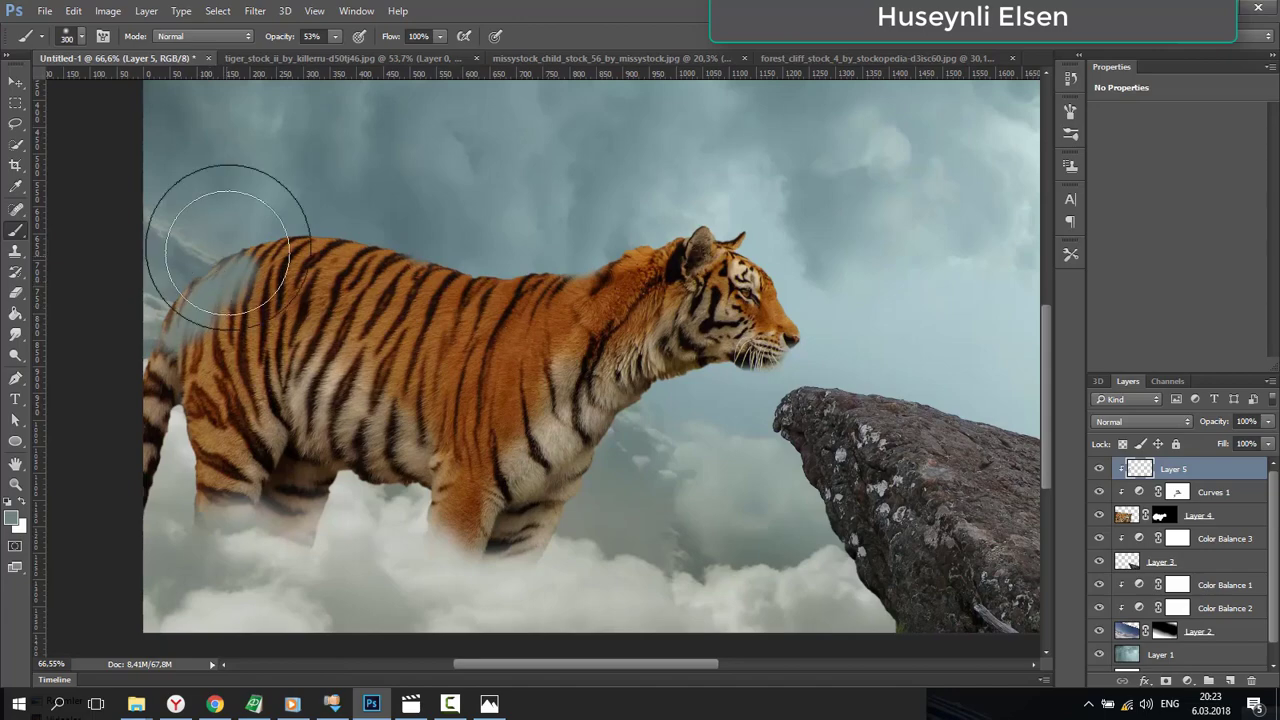
key(bracketright)
key(bracketright)
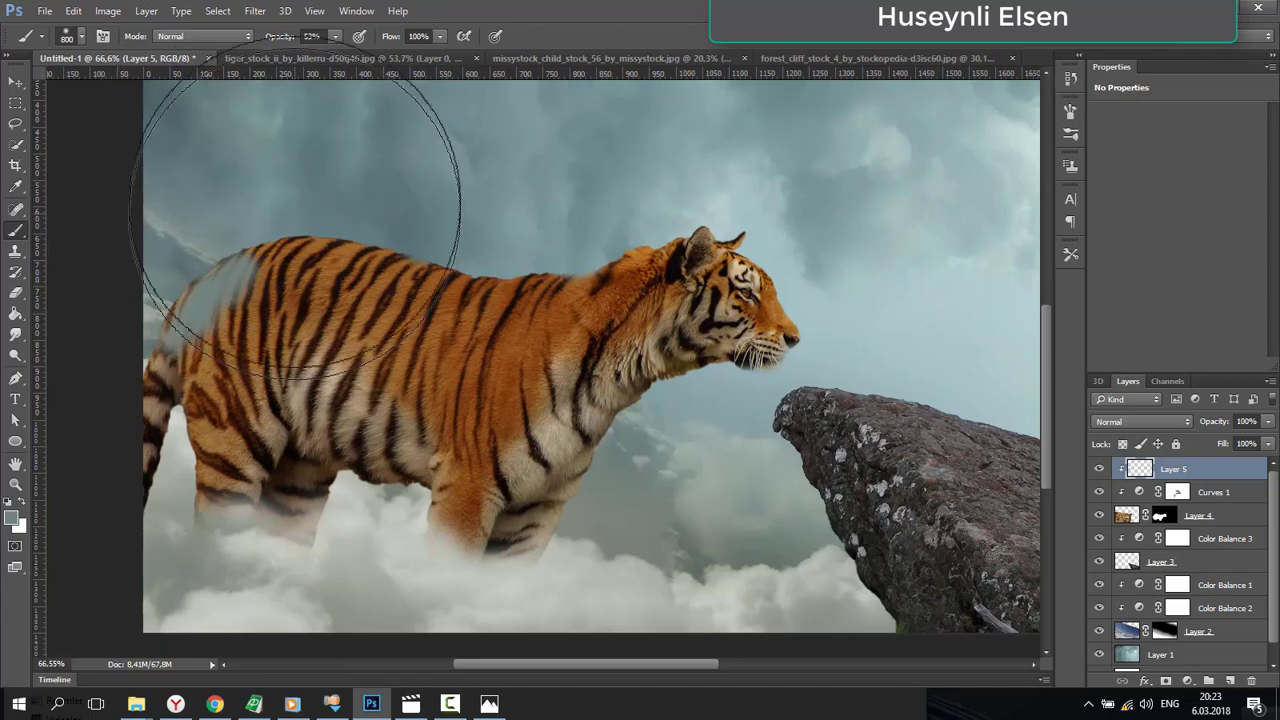
mouse_move(264, 235)
mouse_down()
mouse_move(170, 348)
mouse_move(242, 215)
mouse_move(258, 233)
mouse_move(190, 246)
mouse_move(288, 260)
mouse_move(339, 284)
mouse_move(268, 288)
mouse_move(130, 381)
mouse_move(96, 371)
mouse_move(287, 239)
mouse_move(414, 200)
mouse_up()
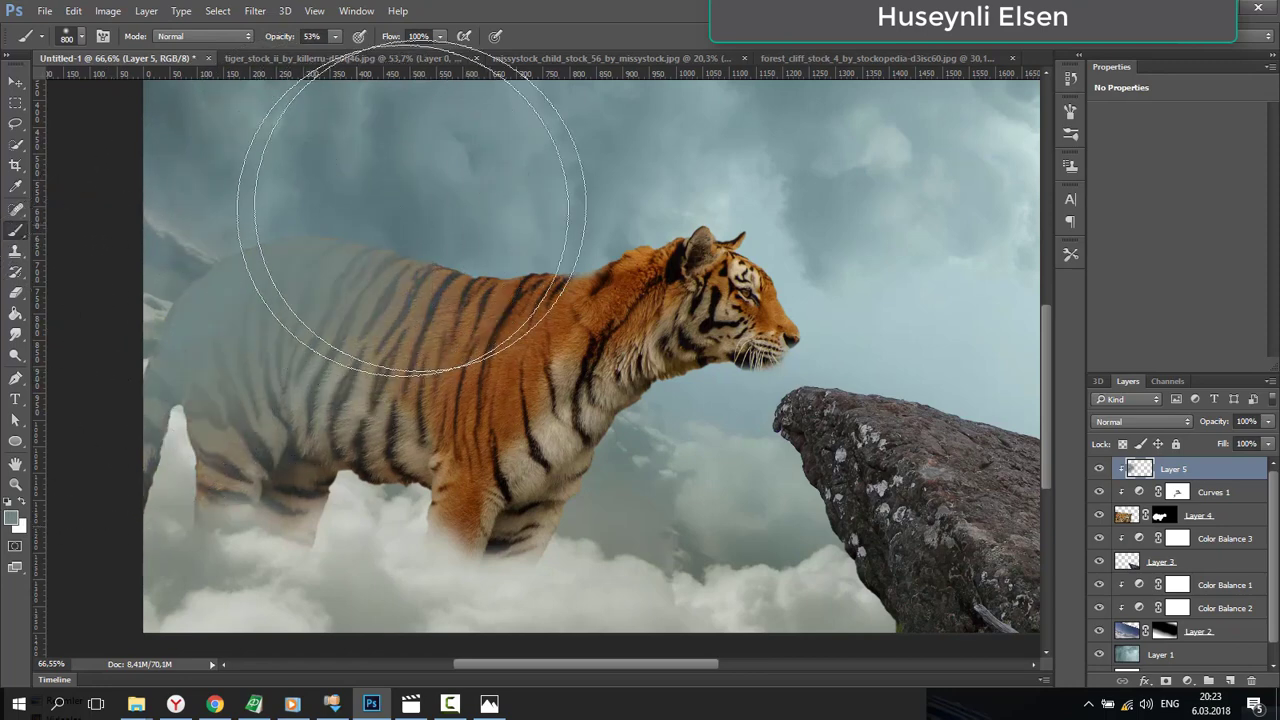
- Extend the haze over more of the tiger's body and reduce the haze layer's opacity to 34%
click(1268, 422)
drag(1233, 436, 1221, 438)
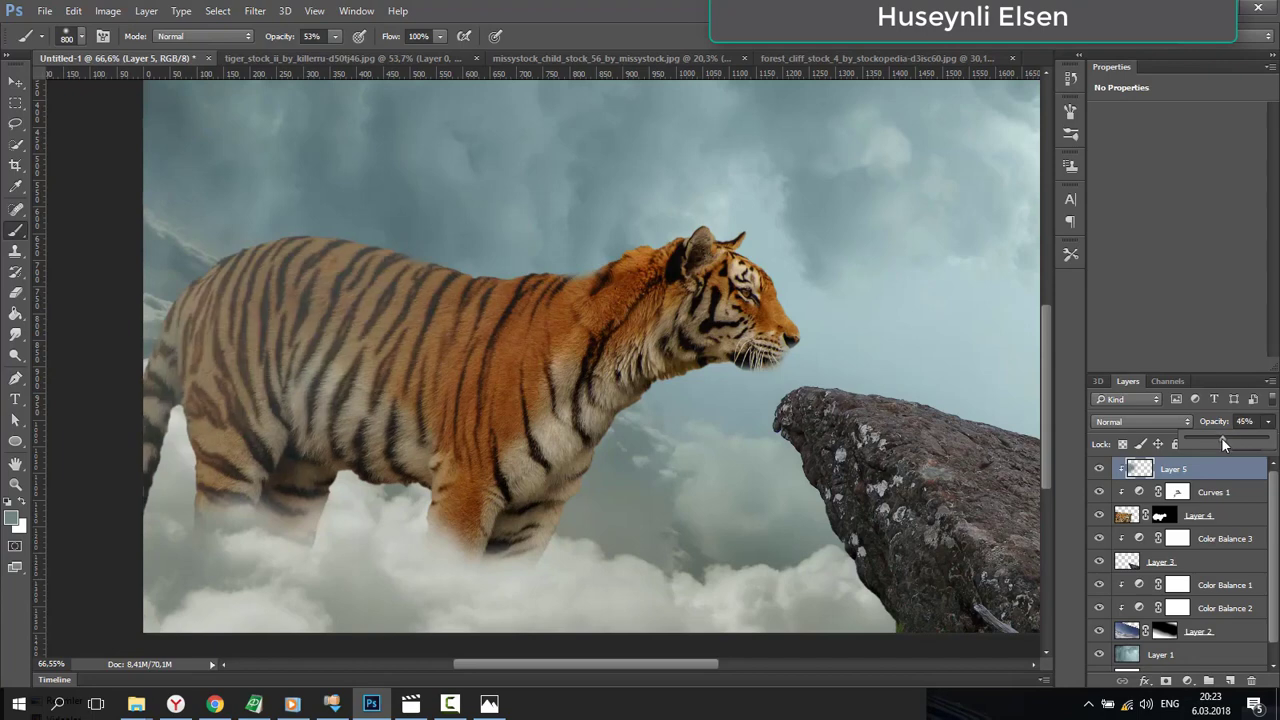
click(430, 145)
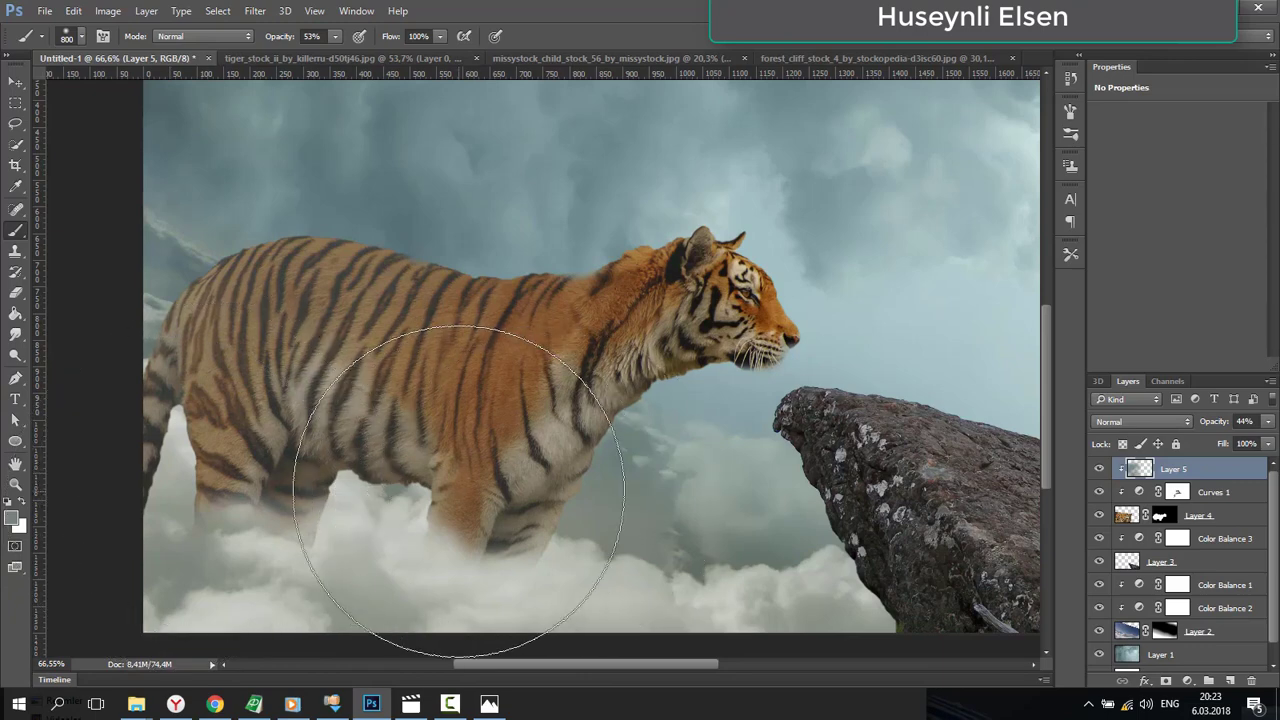
click(1268, 424)
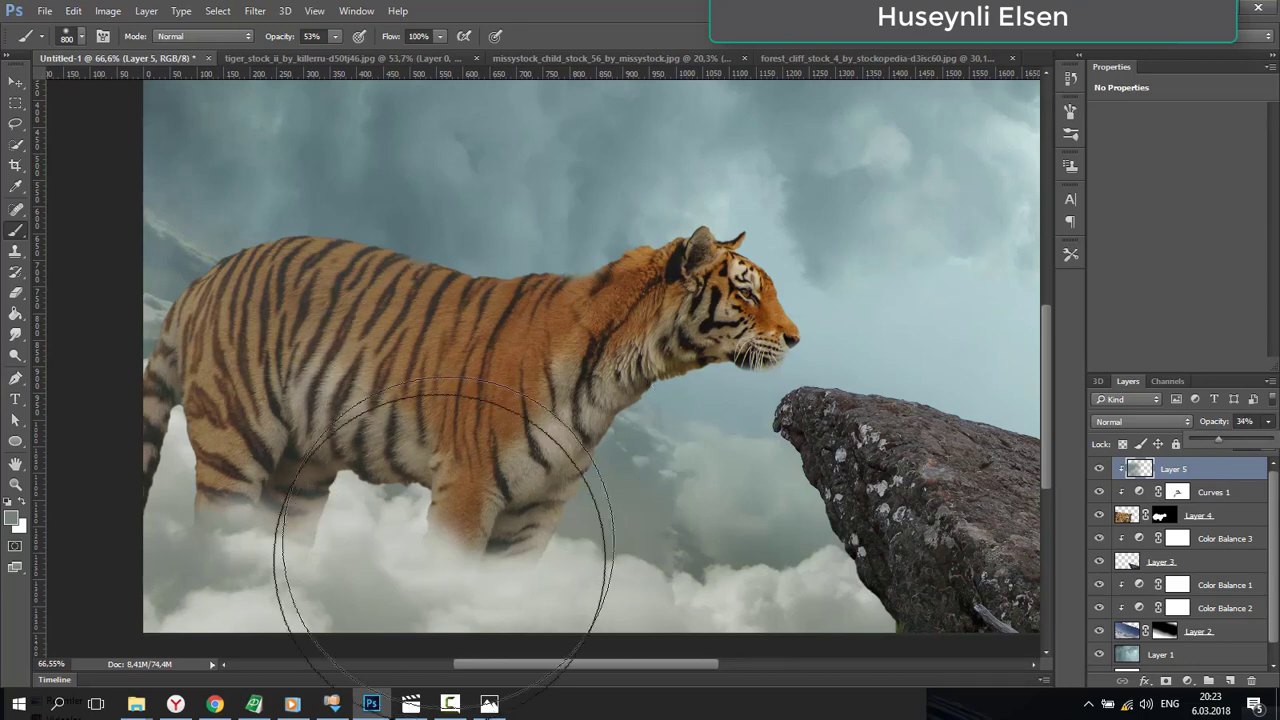
- Reduce the brush size to 175 px
key(bracketleft)
key(bracketleft)
key(bracketleft)
key(bracketleft)
key(bracketleft)
key(bracketleft)
key(bracketleft)
key(bracketleft)
key(bracketleft)
key(bracketleft)
key(bracketleft)
key(bracketleft)
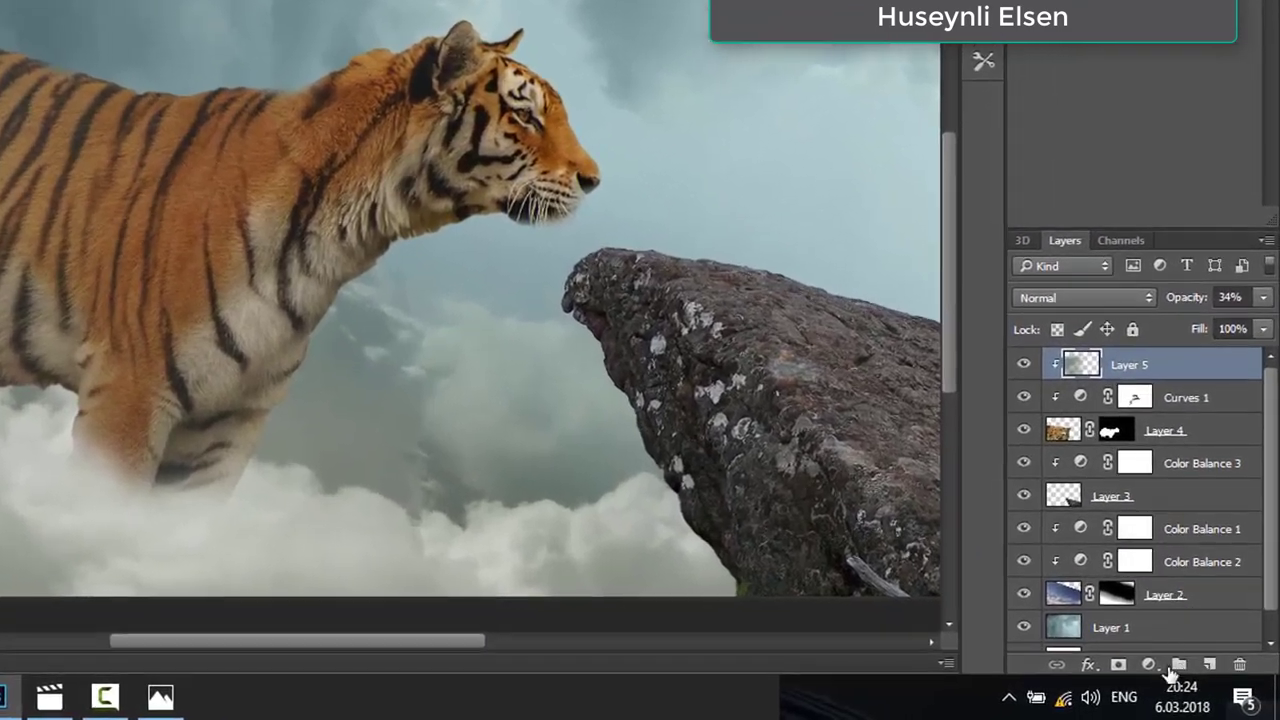
- Clip a Color Balance adjustment to the tiger with midtones Cyan-Red -7 and Yellow-Blue -16, and compare the result with it off
click(1188, 680)
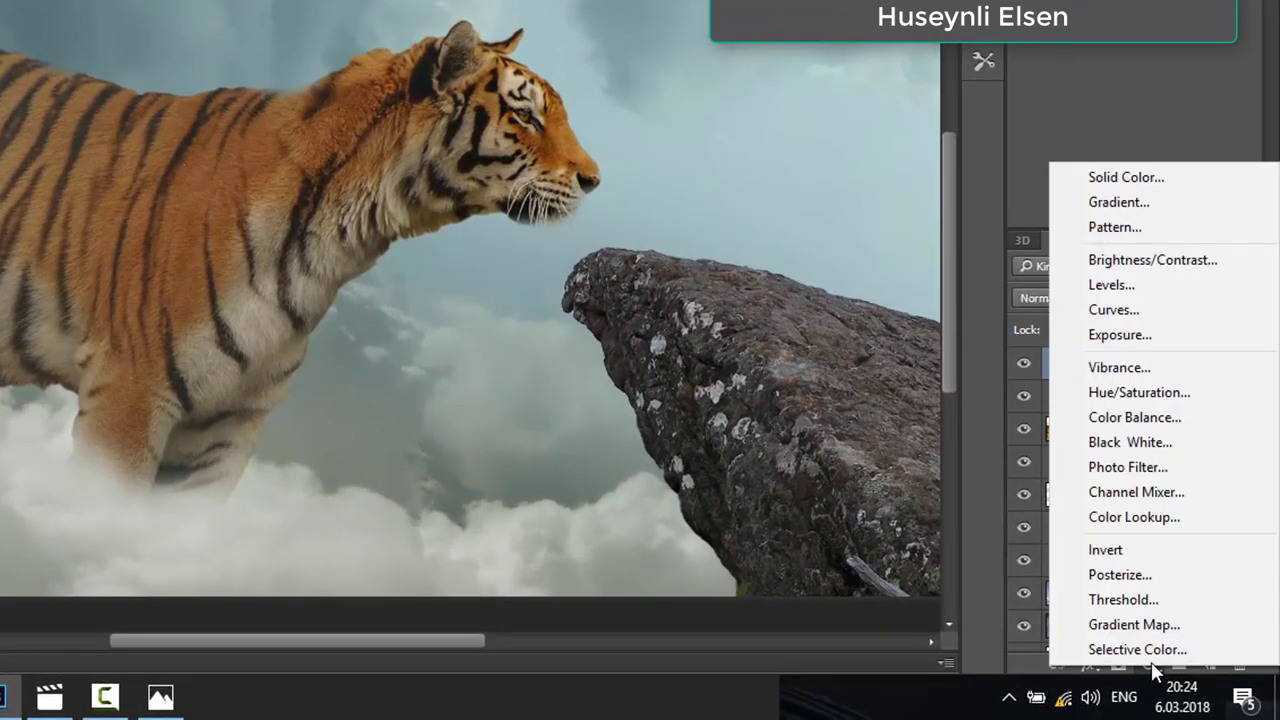
click(1134, 417)
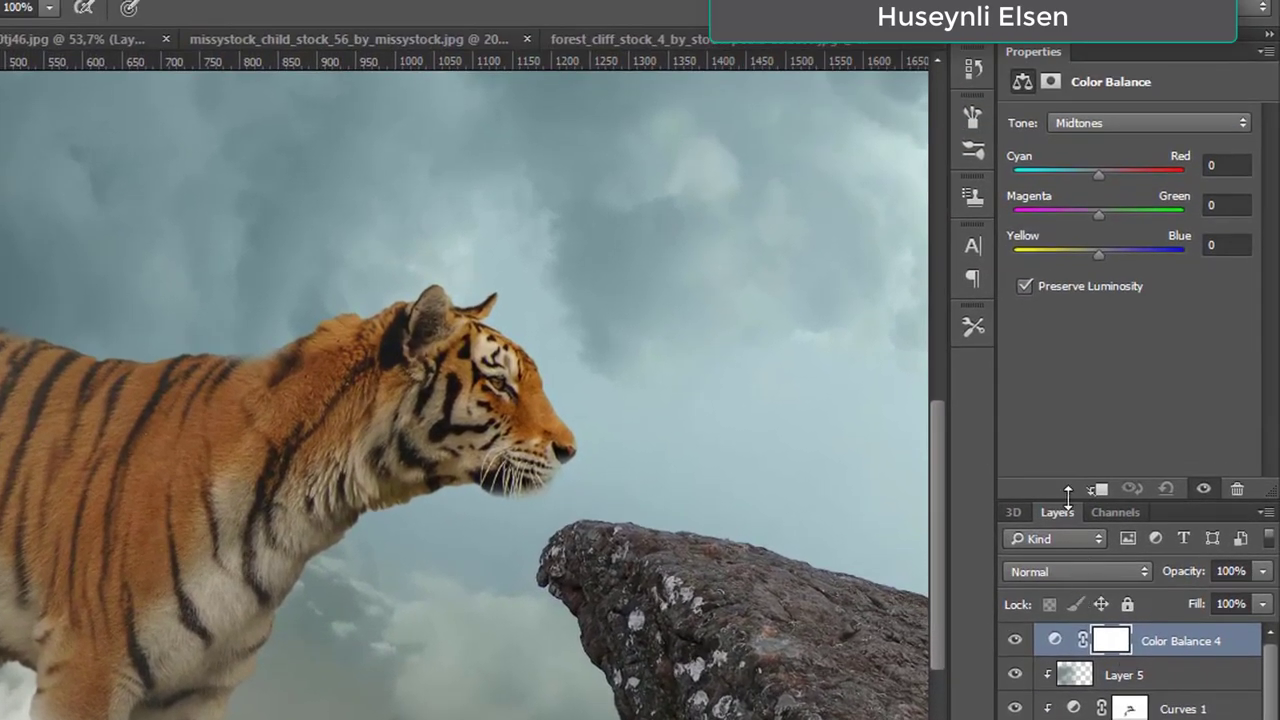
click(1098, 489)
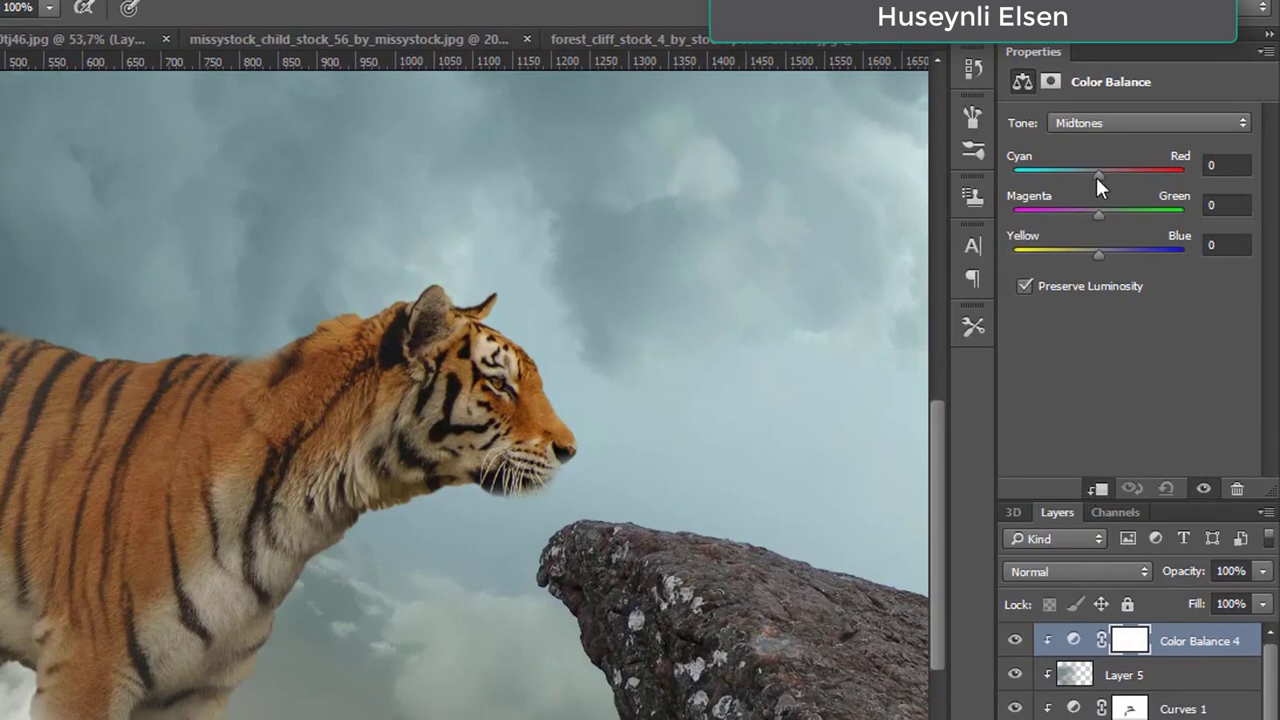
drag(1096, 177, 1092, 171)
drag(1098, 251, 1084, 255)
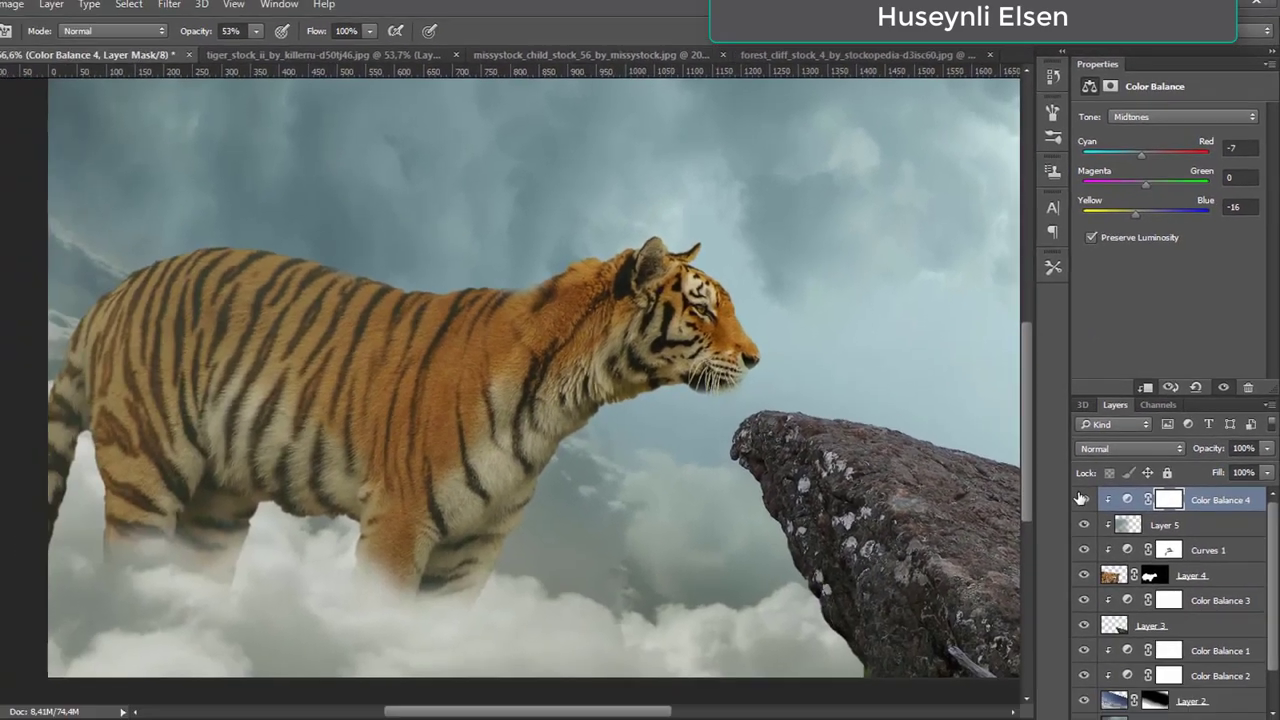
click(1082, 498)
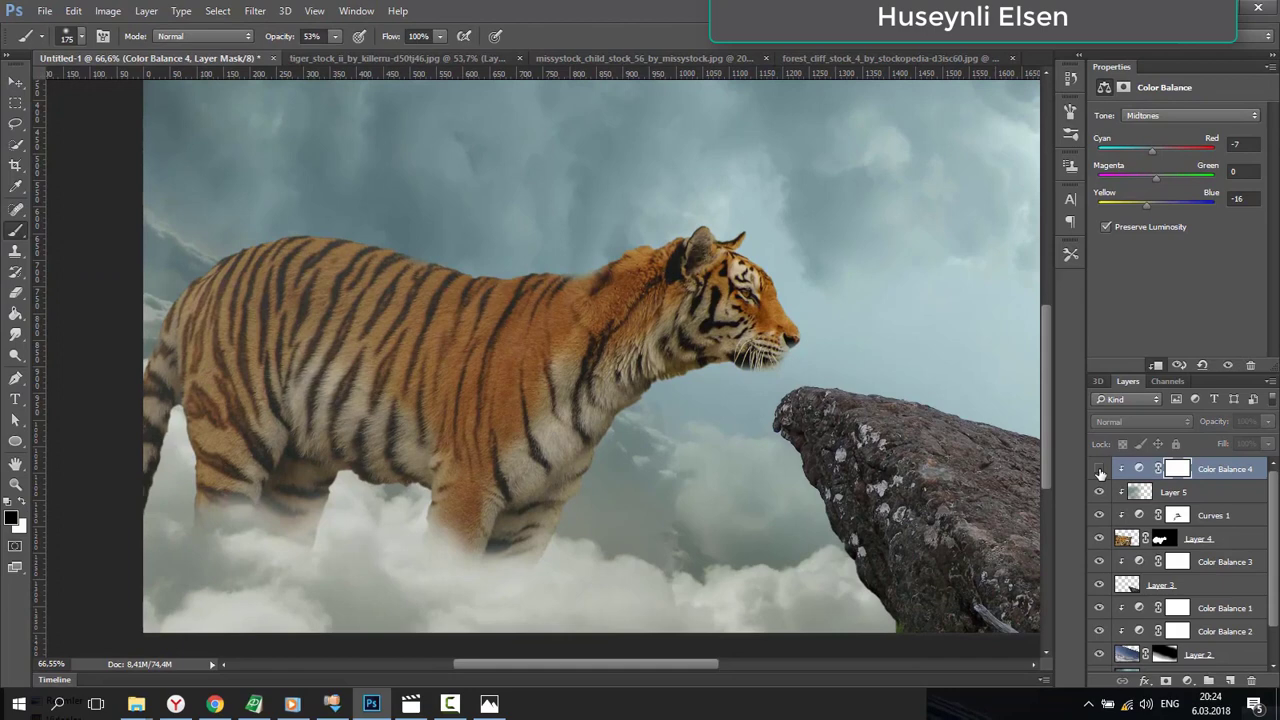
click(1100, 470)
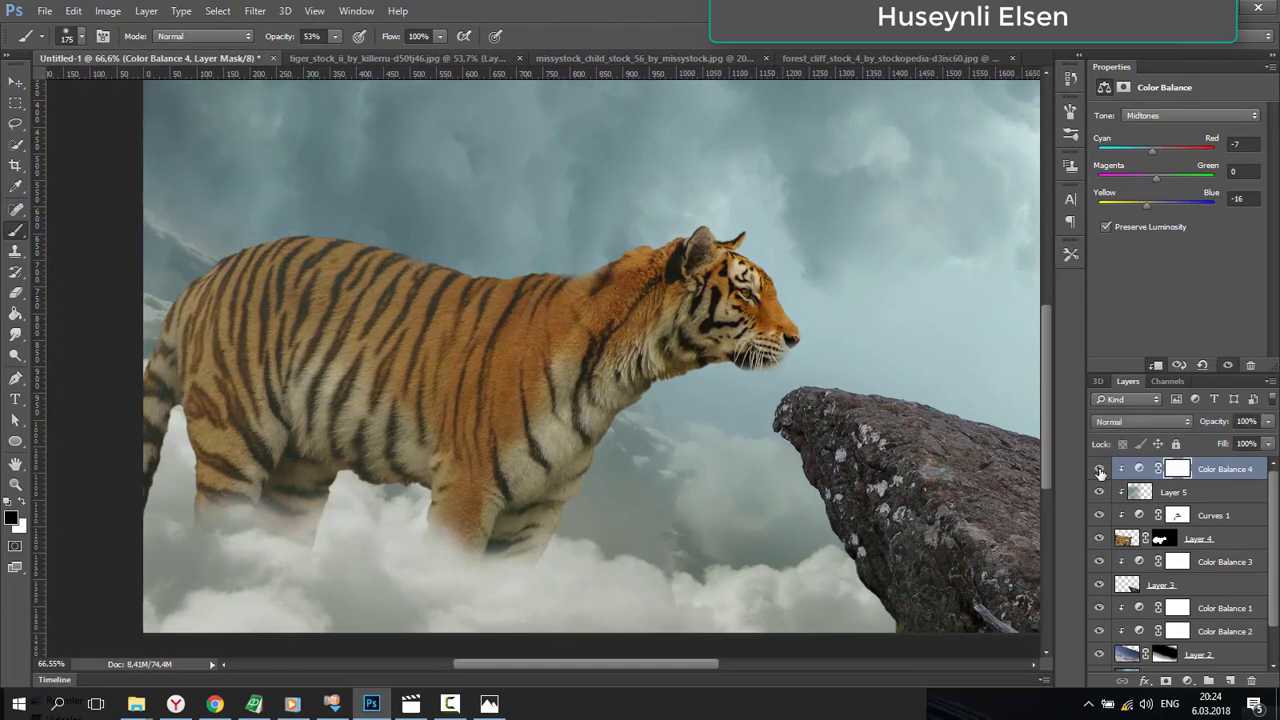
click(1100, 470)
click(1100, 470)
- Apply the tiger layer's mask permanently and close the forest cliff stock document
right_click(1186, 541)
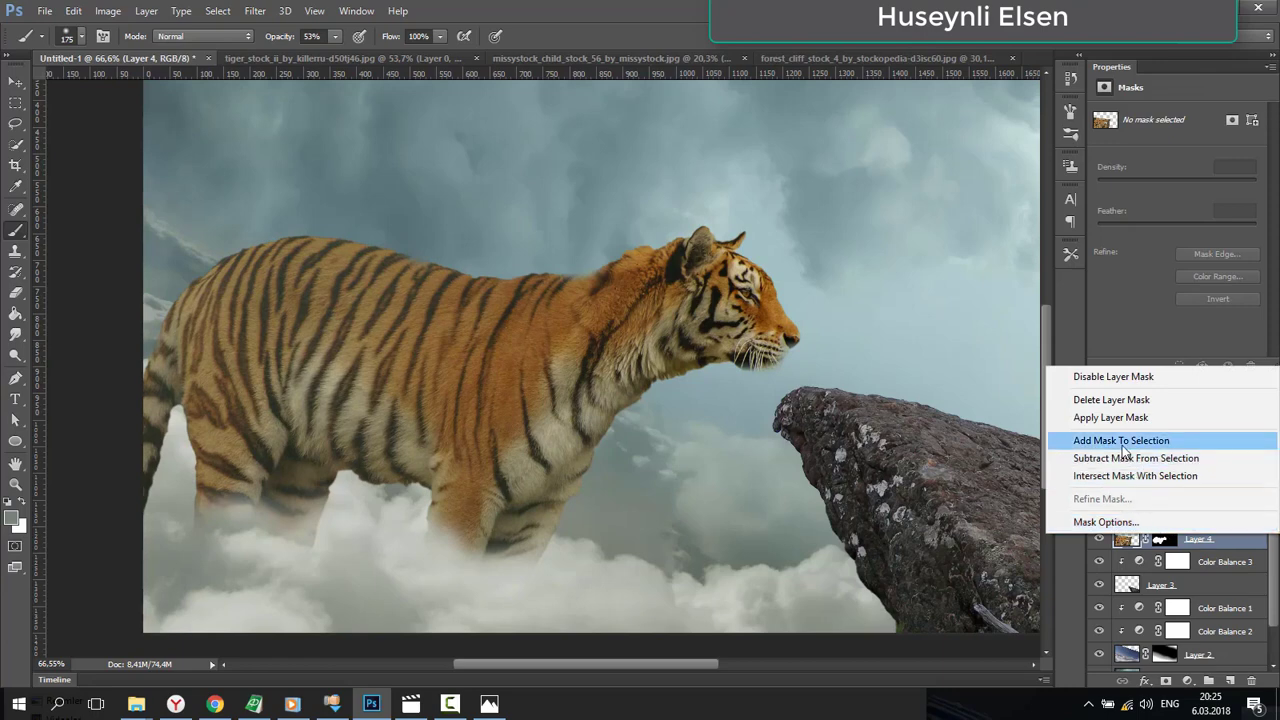
click(1110, 417)
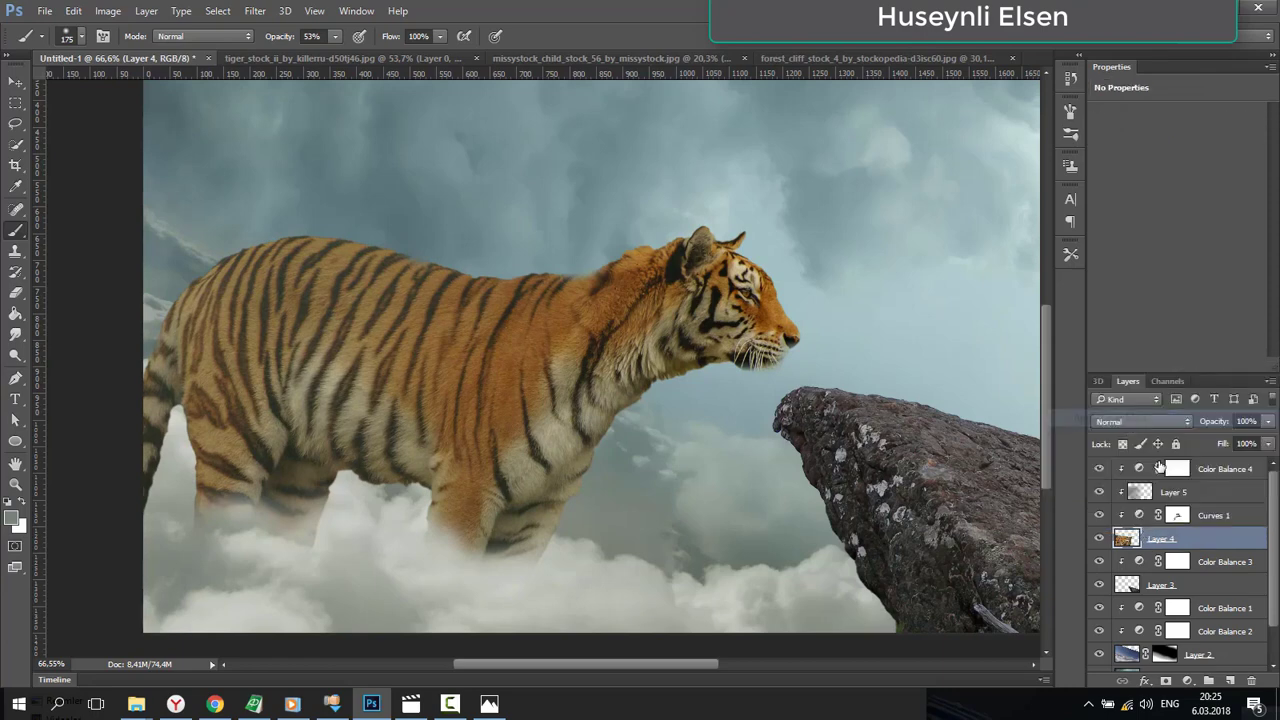
click(1100, 539)
click(1100, 539)
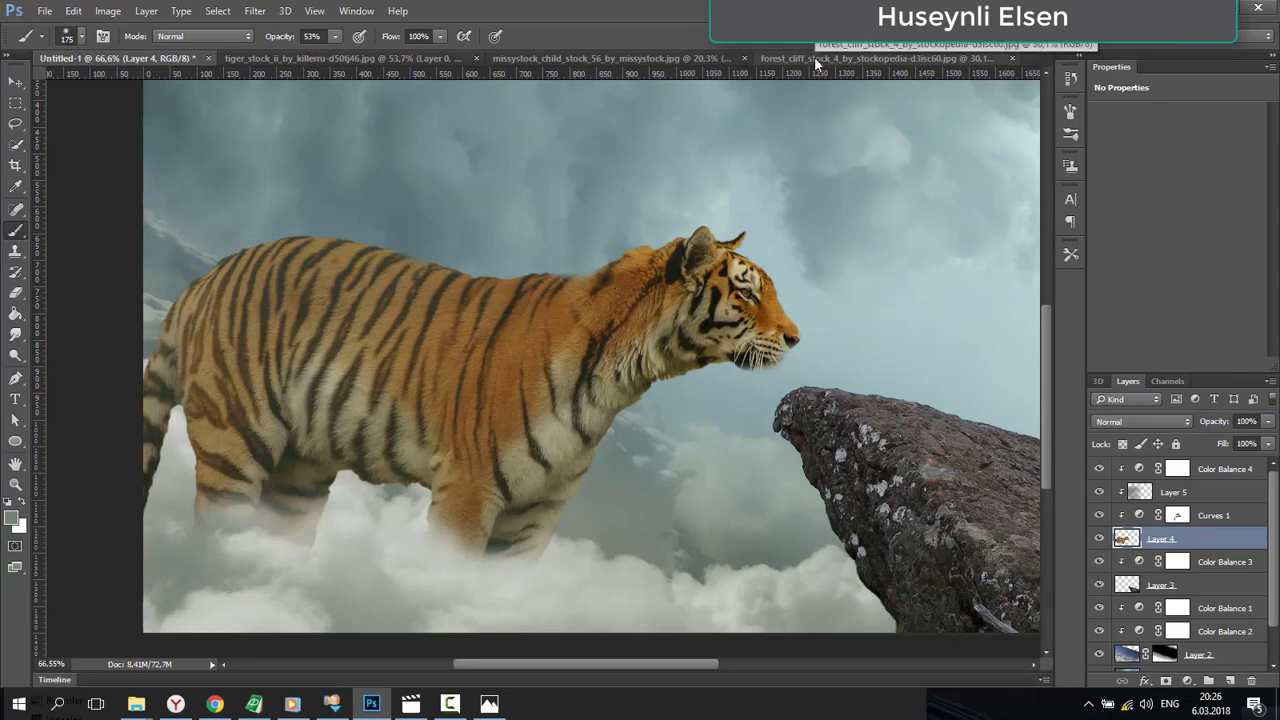
click(995, 60)
click(1012, 59)
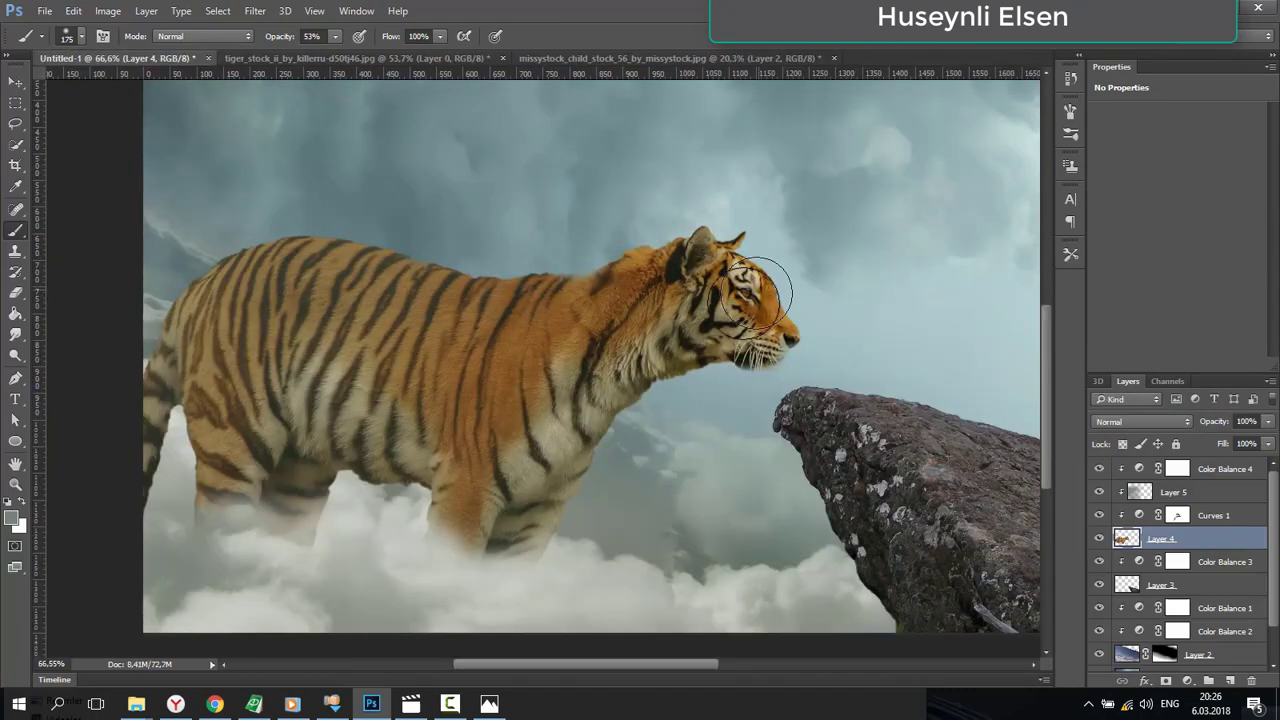
- Bring the cut-out girl from the missystock child document into the composite as a layer above Color Balance 4
click(751, 56)
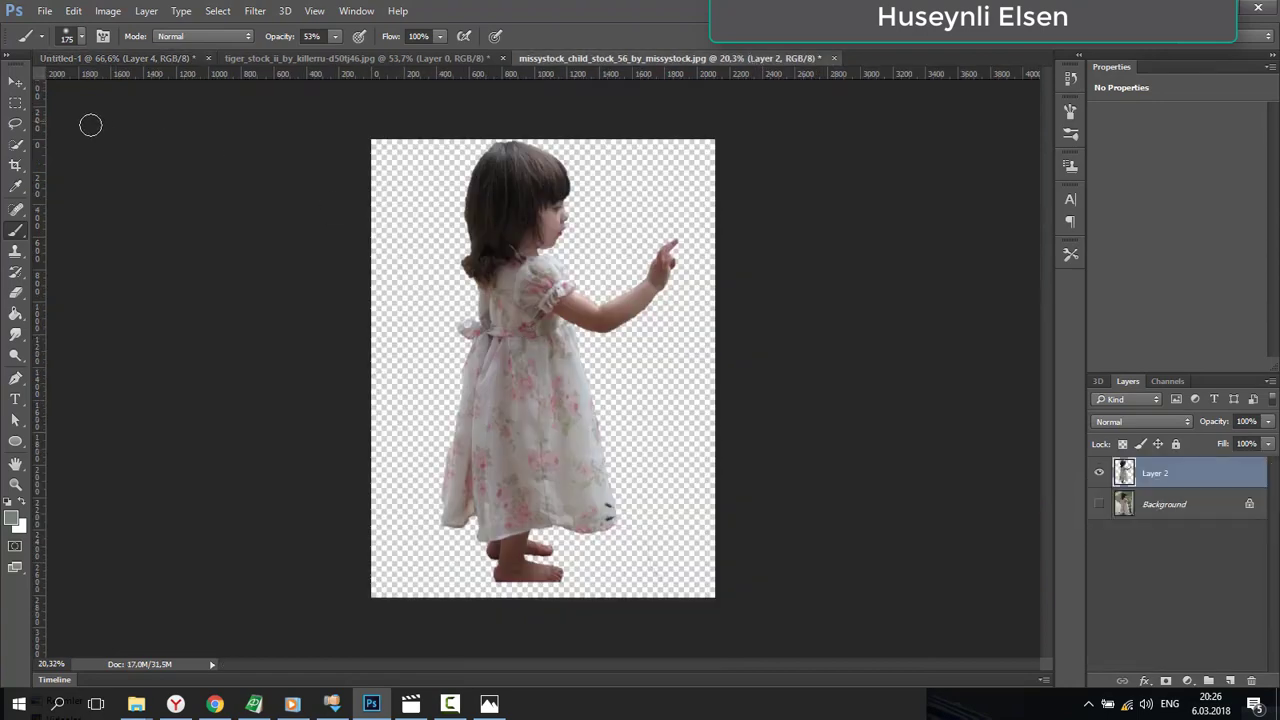
click(15, 82)
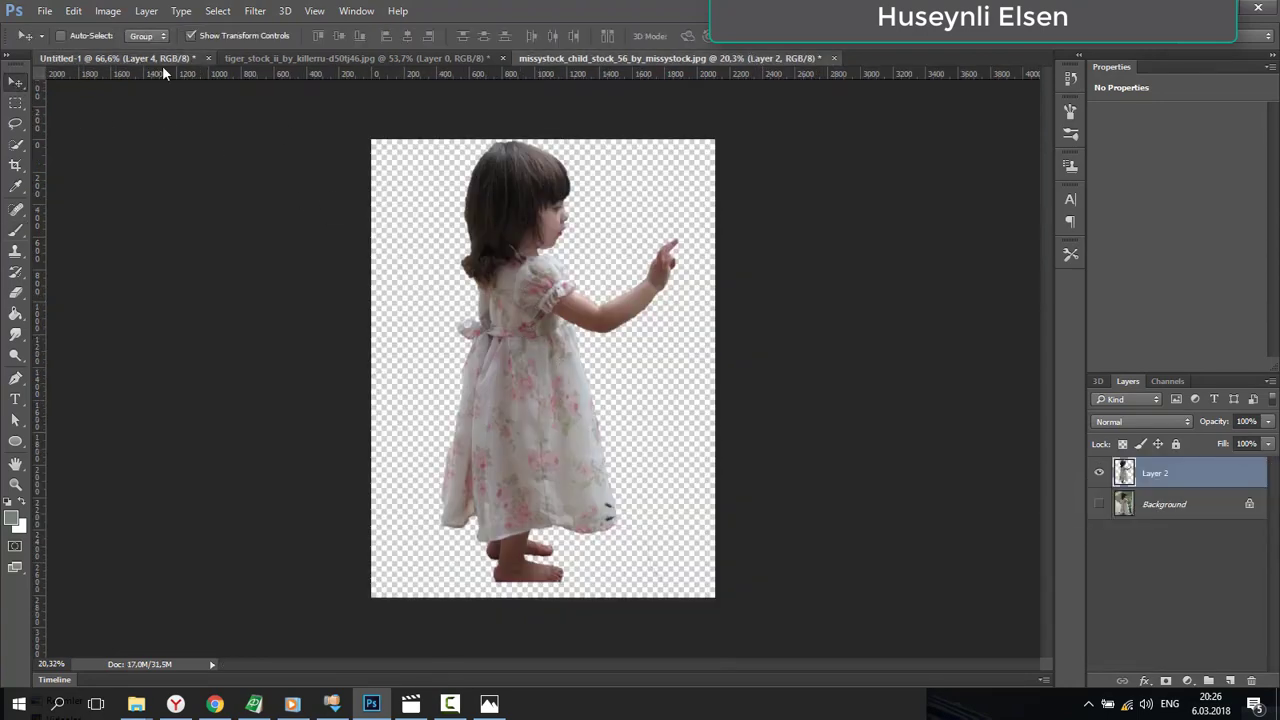
click(100, 58)
click(1237, 473)
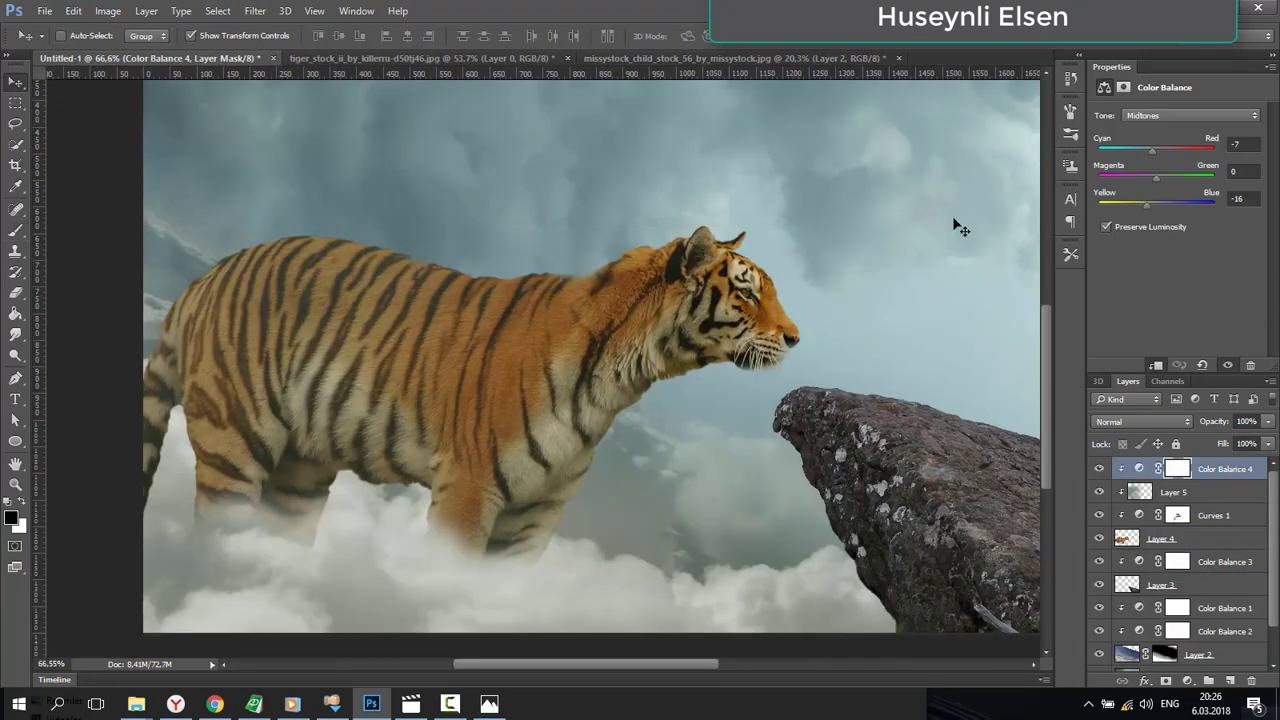
click(832, 58)
drag(551, 302, 862, 354)
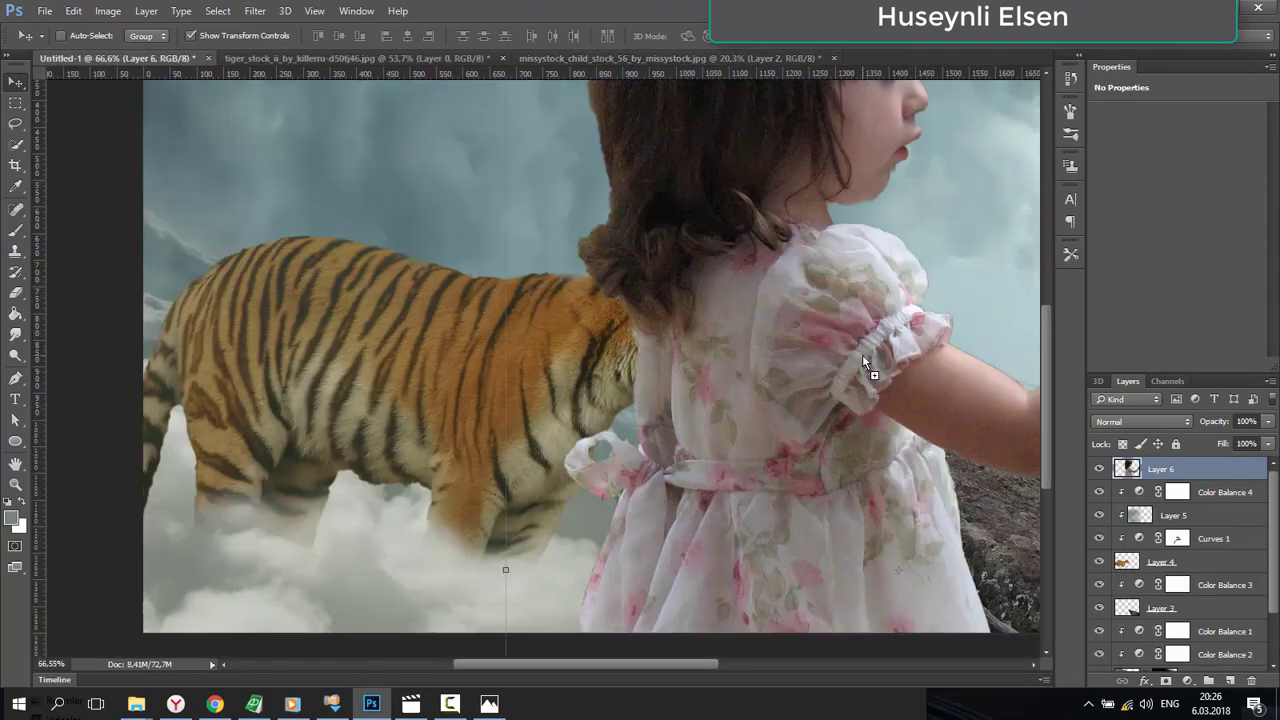
- Flip the girl horizontally, scale her down to about 6.87% and stand her on the cliff's tip facing the tiger
alt+scroll(852, 368, down, 6)
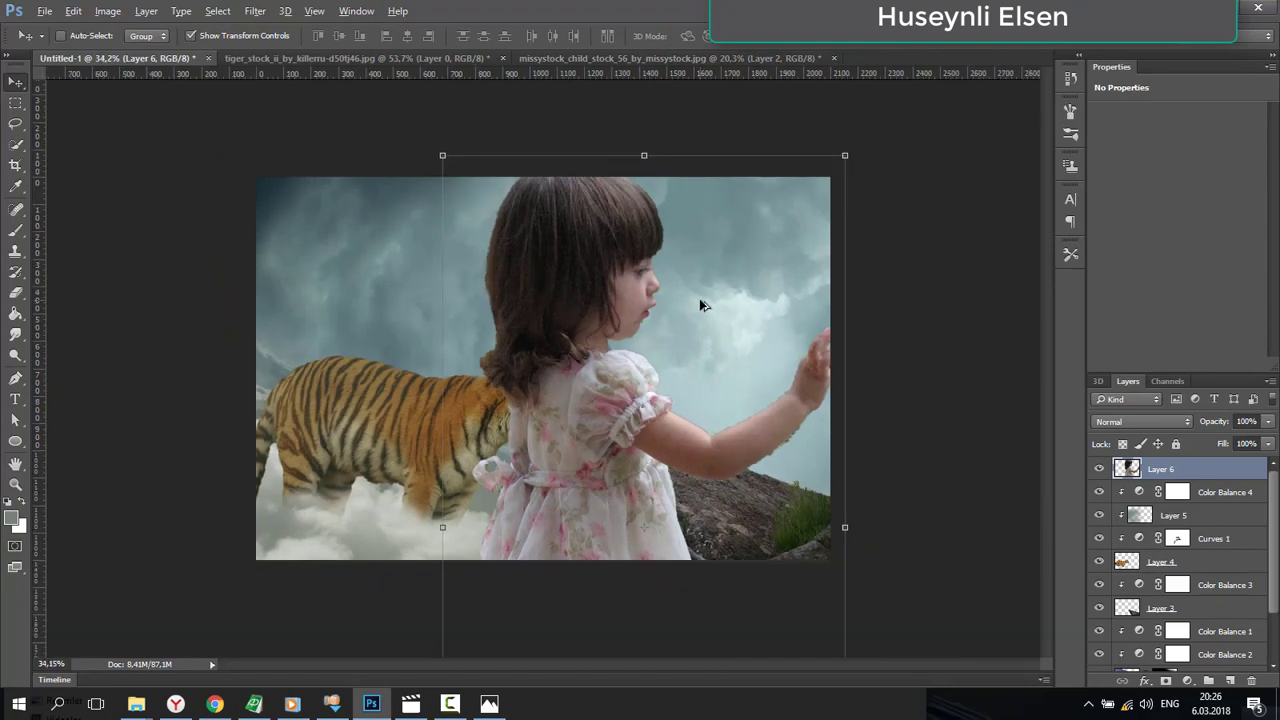
key(ctrl+t)
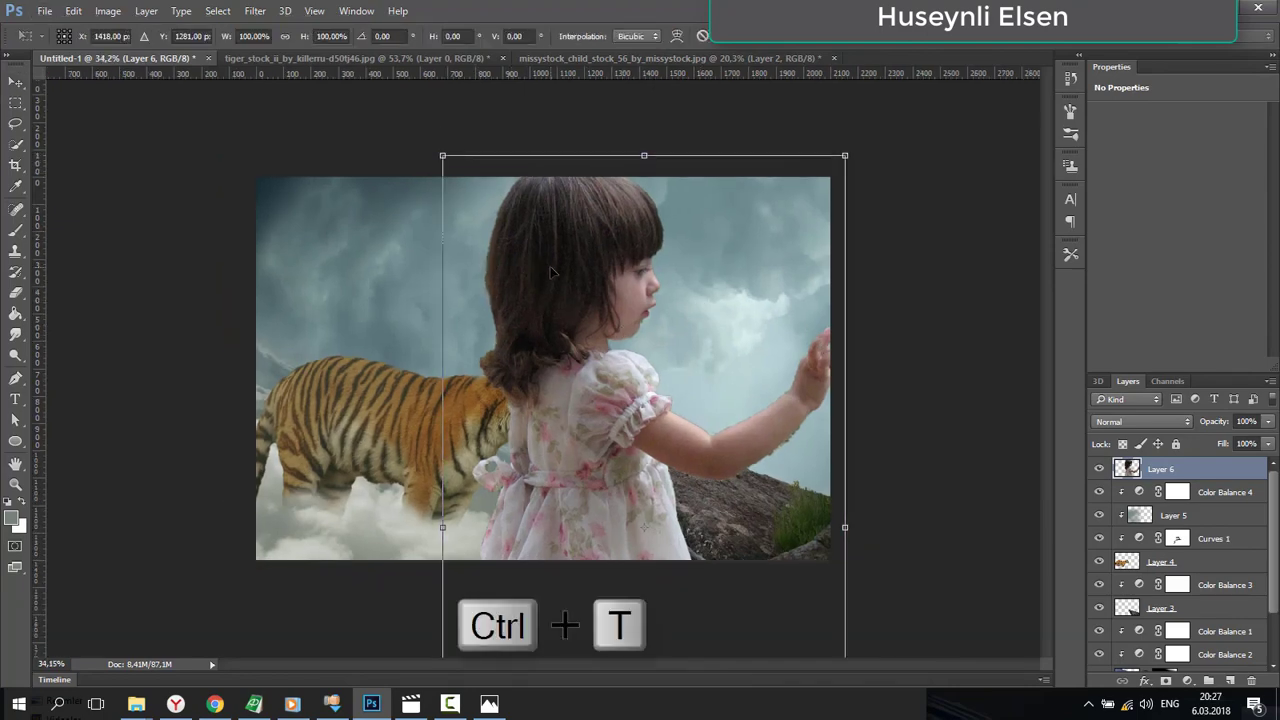
right_click(551, 272)
click(646, 506)
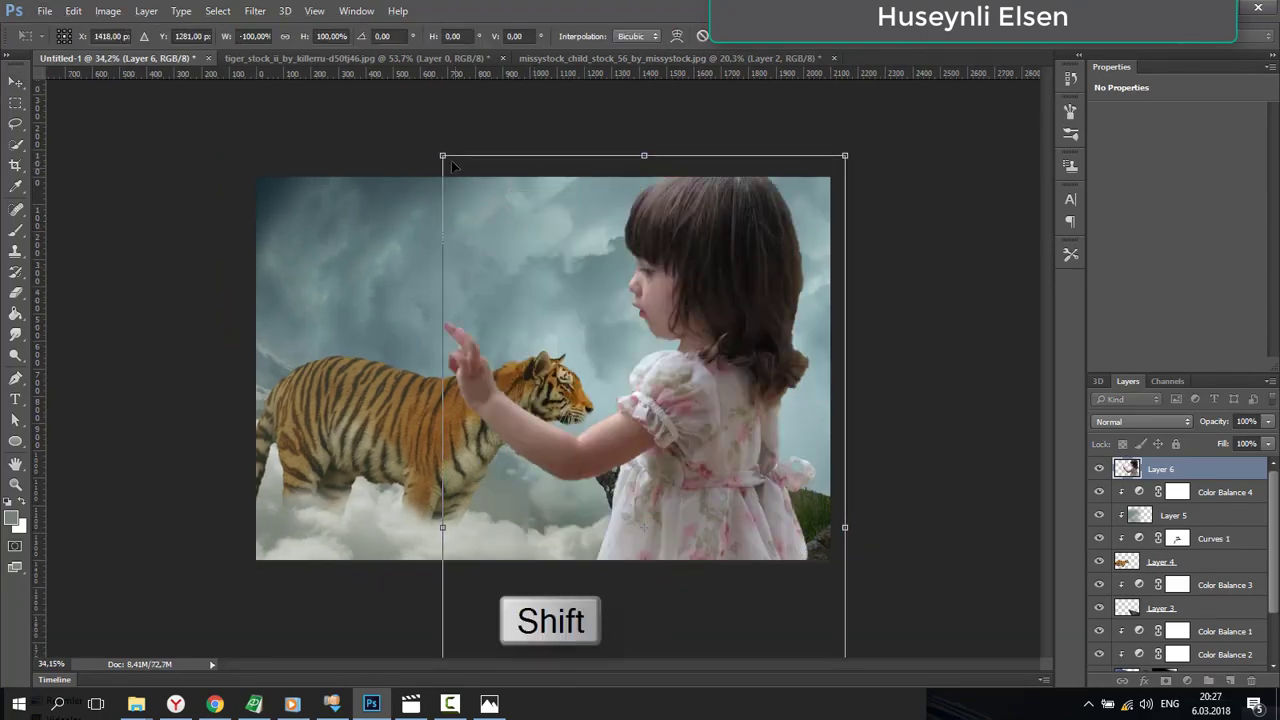
drag(458, 170, 615, 463)
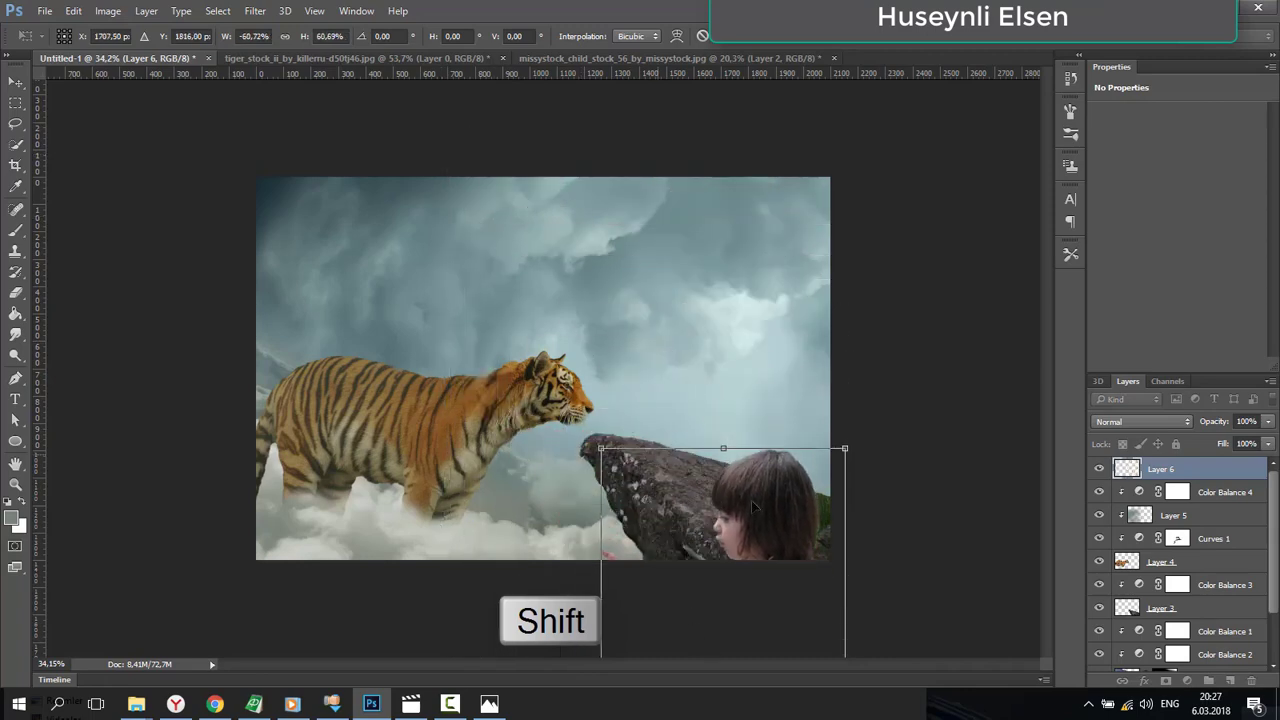
drag(780, 505, 641, 285)
drag(709, 226, 611, 404)
drag(588, 502, 596, 335)
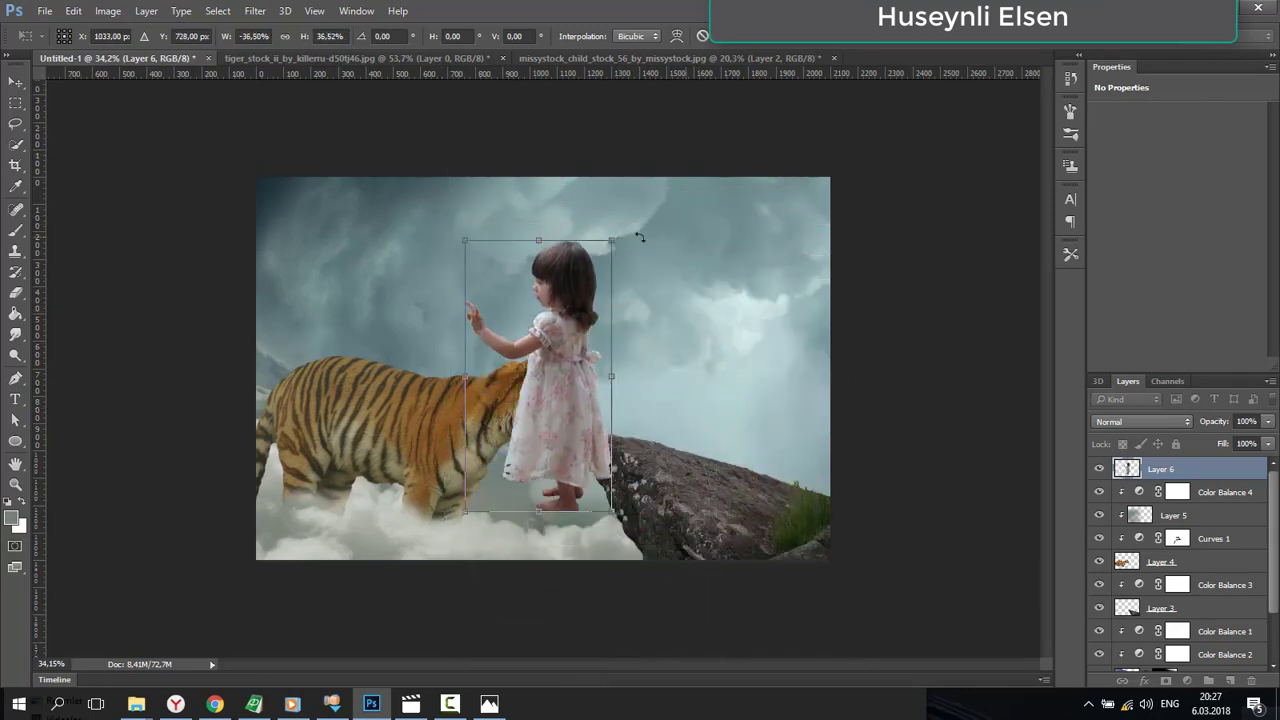
drag(617, 238, 546, 355)
drag(522, 443, 626, 438)
drag(660, 311, 625, 415)
- Nudge the girl up slightly on the rock, enlarge her to about 7.2% and commit the transform
scroll(625, 415, up, 2)
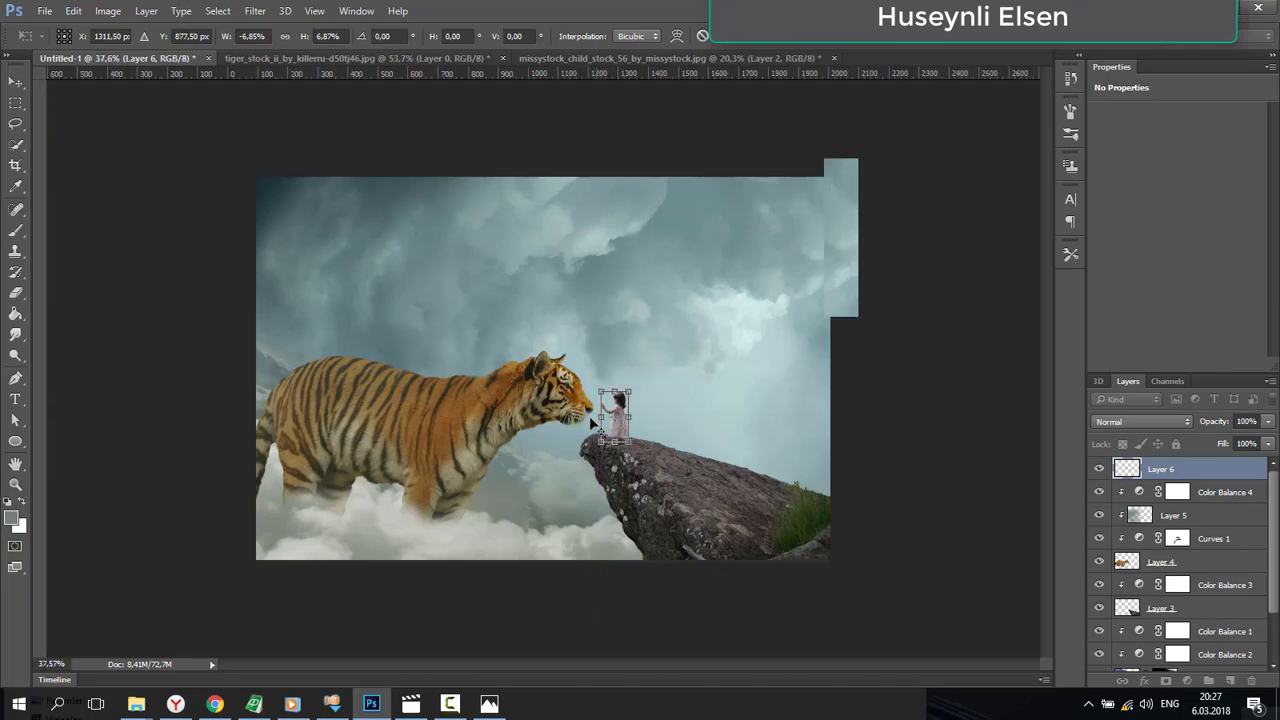
scroll(657, 440, up, 5)
scroll(662, 439, down, 4)
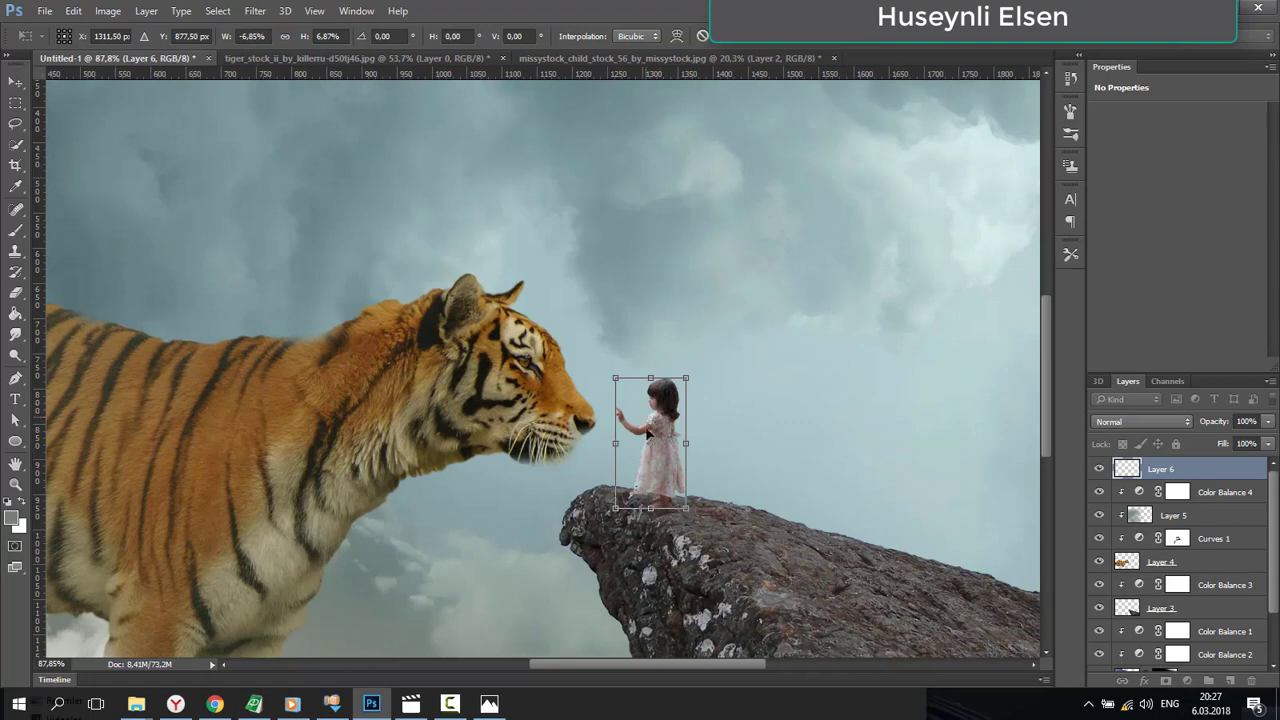
mouse_move(648, 435)
mouse_down()
mouse_move(662, 440)
mouse_move(674, 415)
mouse_move(658, 422)
mouse_up()
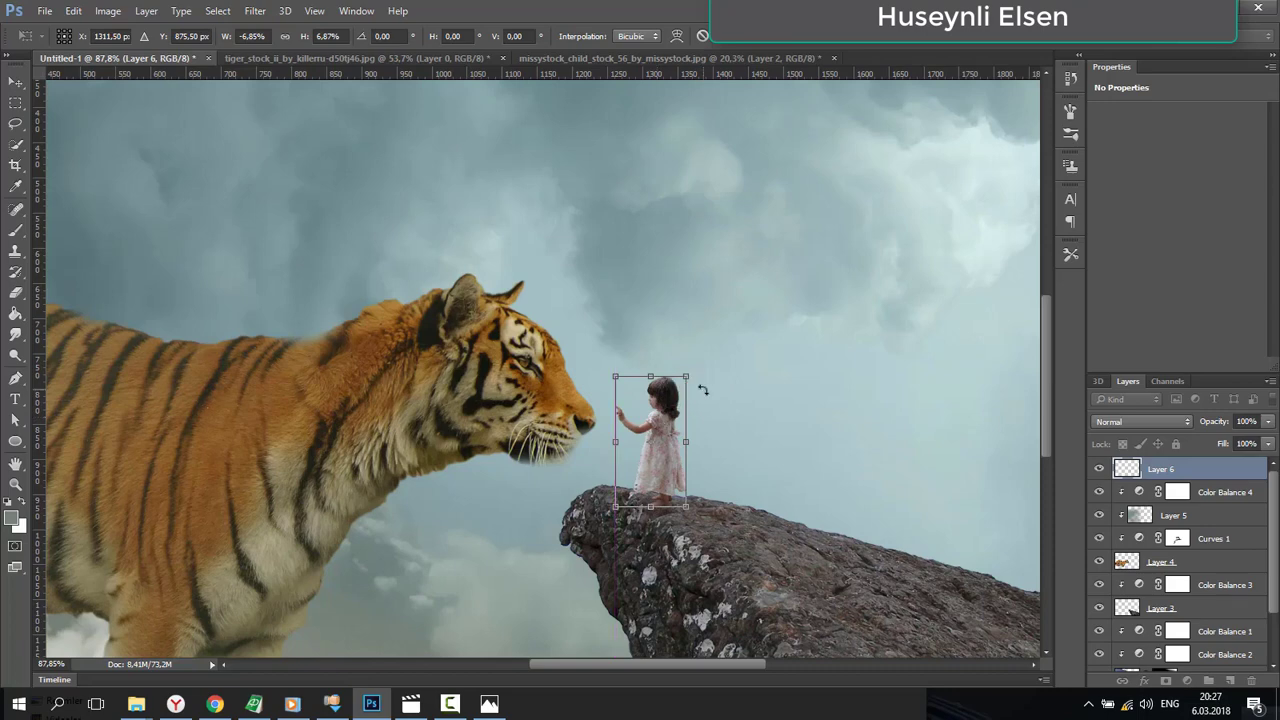
drag(685, 377, 688, 370)
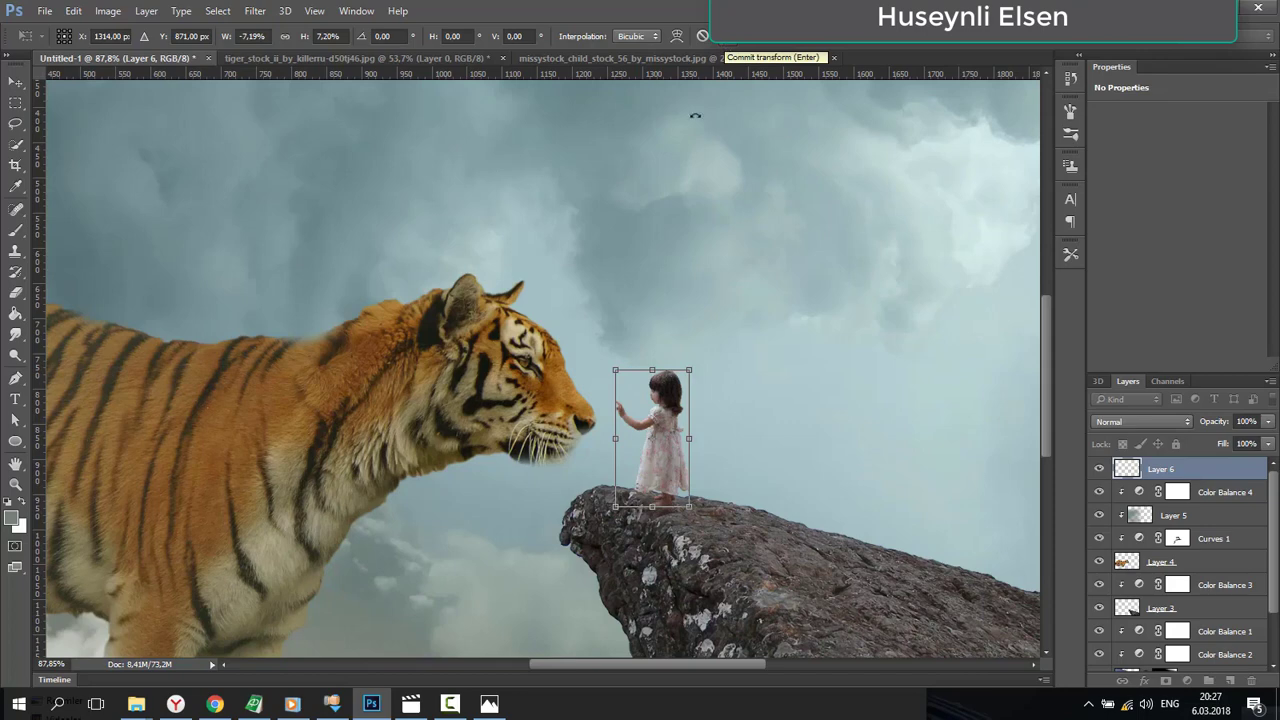
click(724, 37)
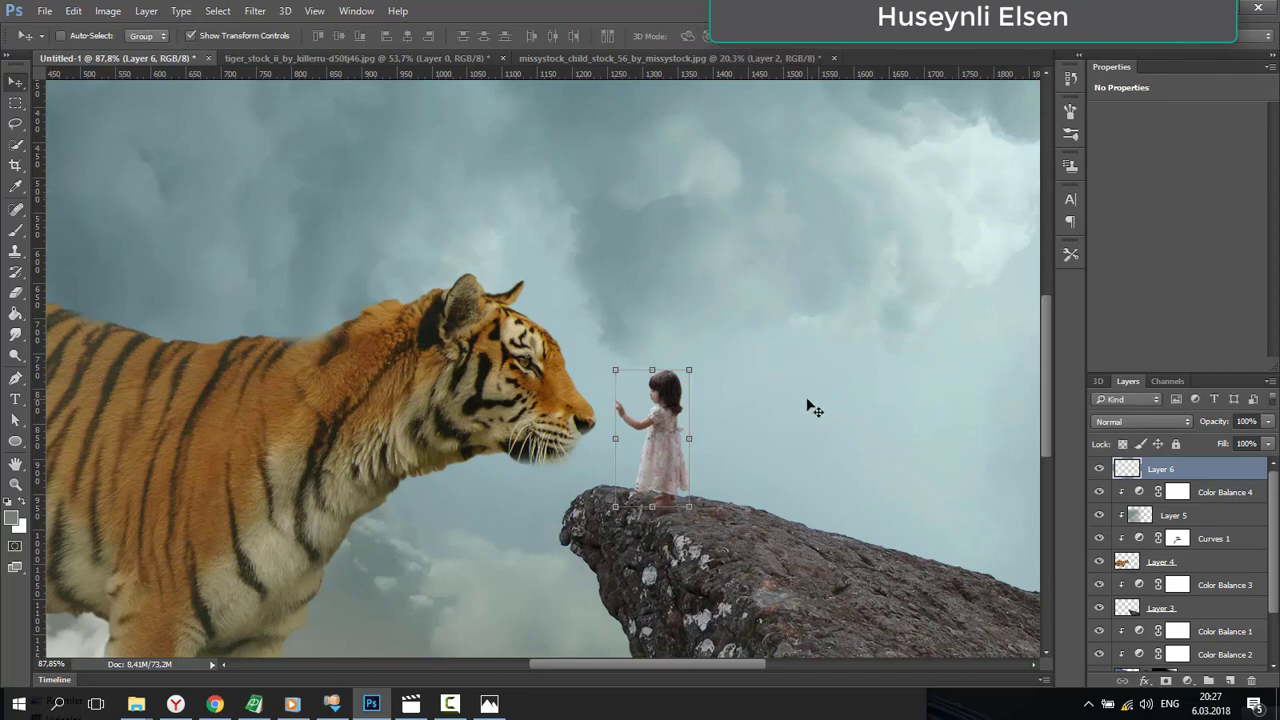
- Clip a Levels adjustment to the girl with the white input at 222 and the midtones at 0.87
key(m)
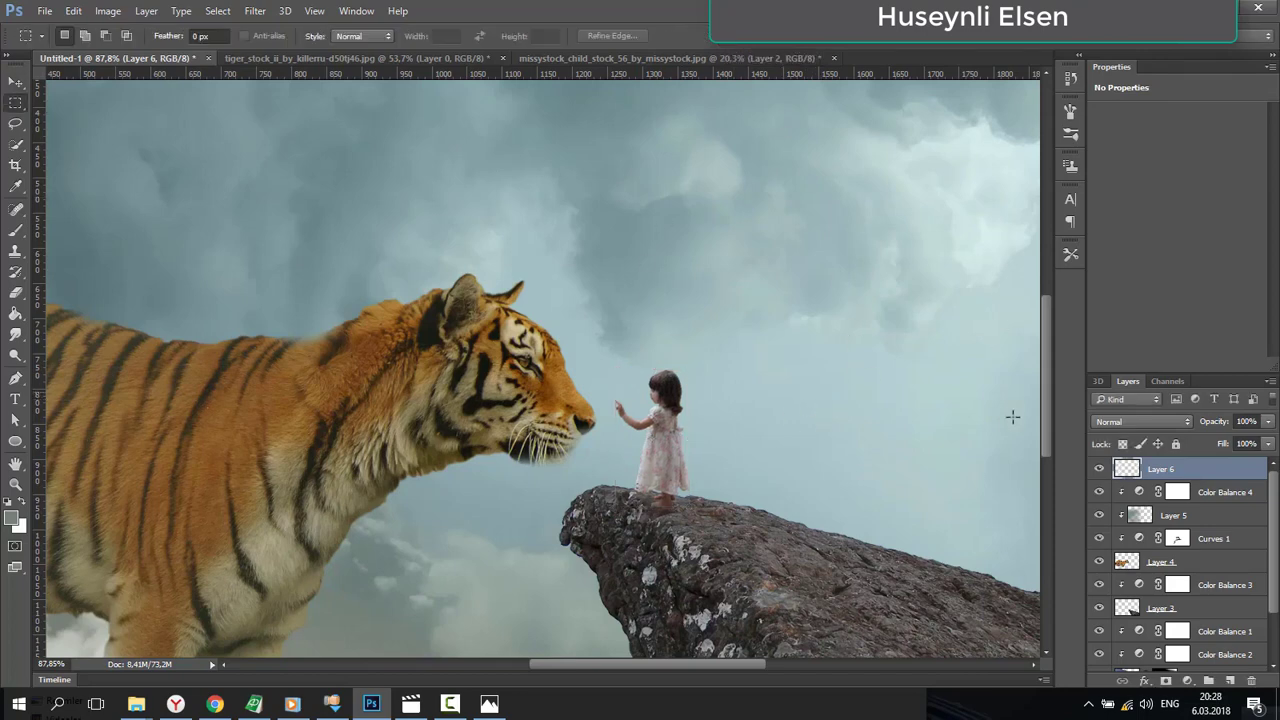
click(1186, 682)
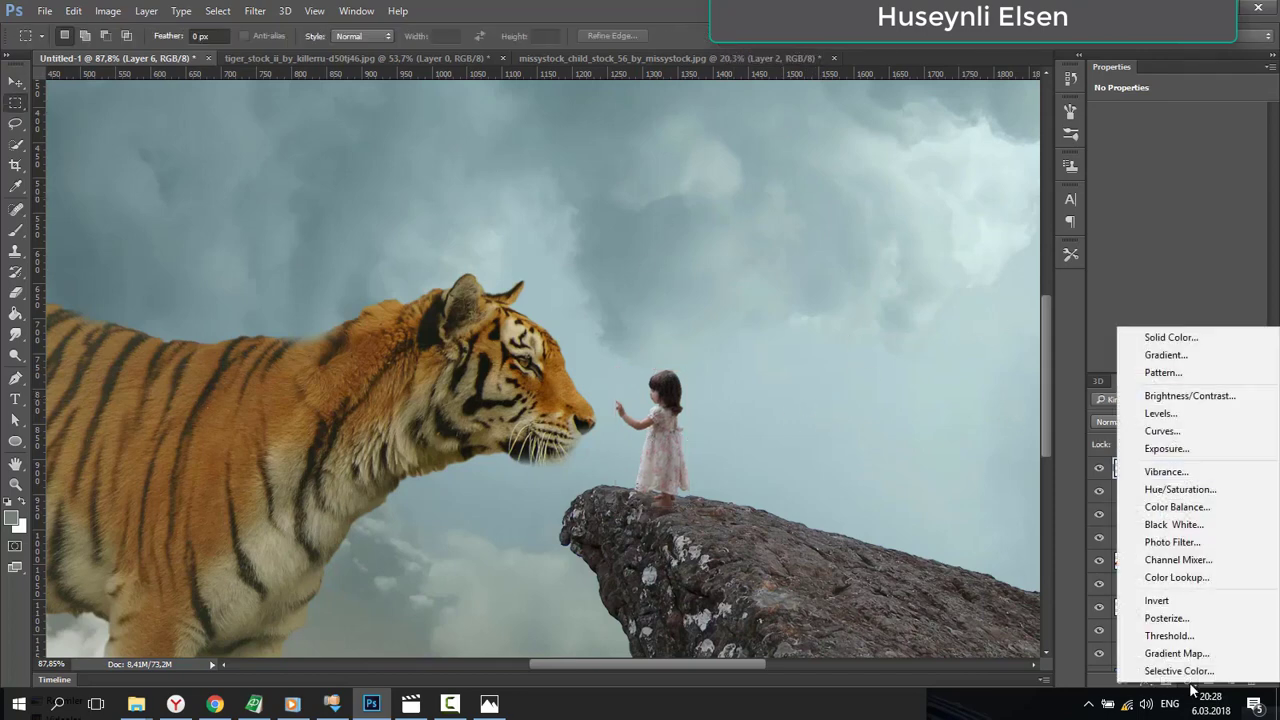
click(1173, 415)
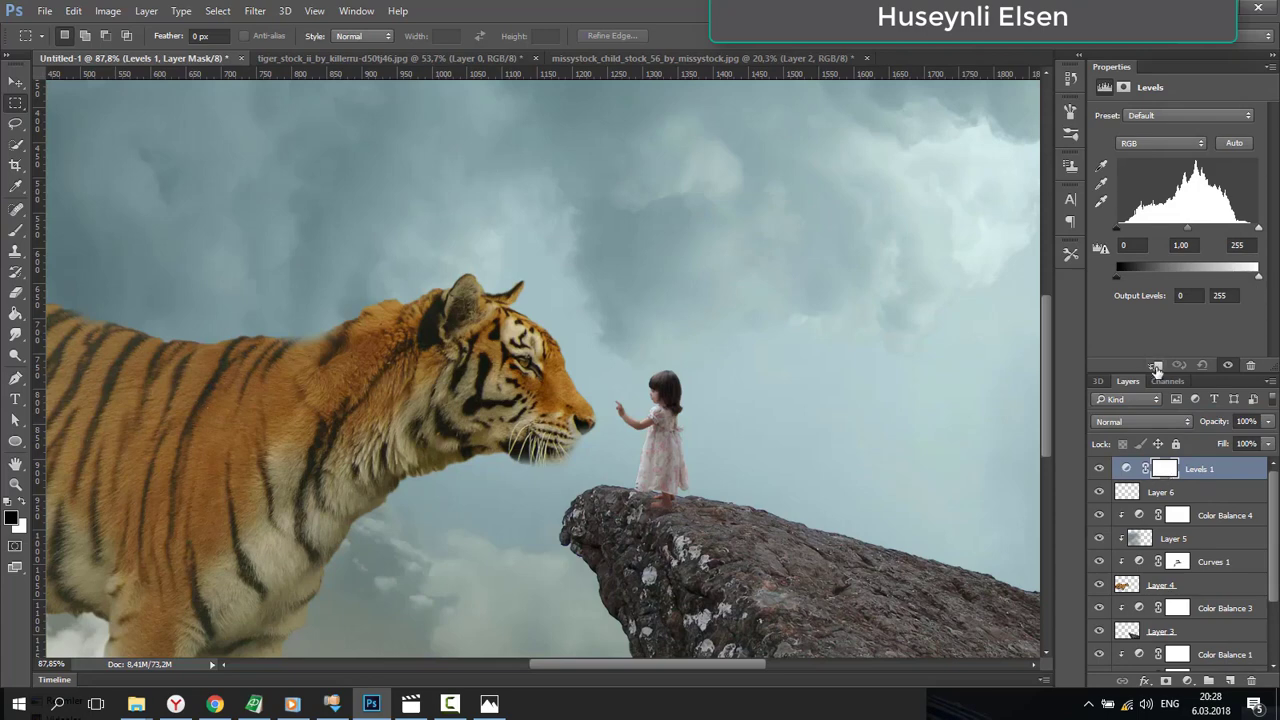
click(1156, 368)
drag(1259, 232, 1233, 236)
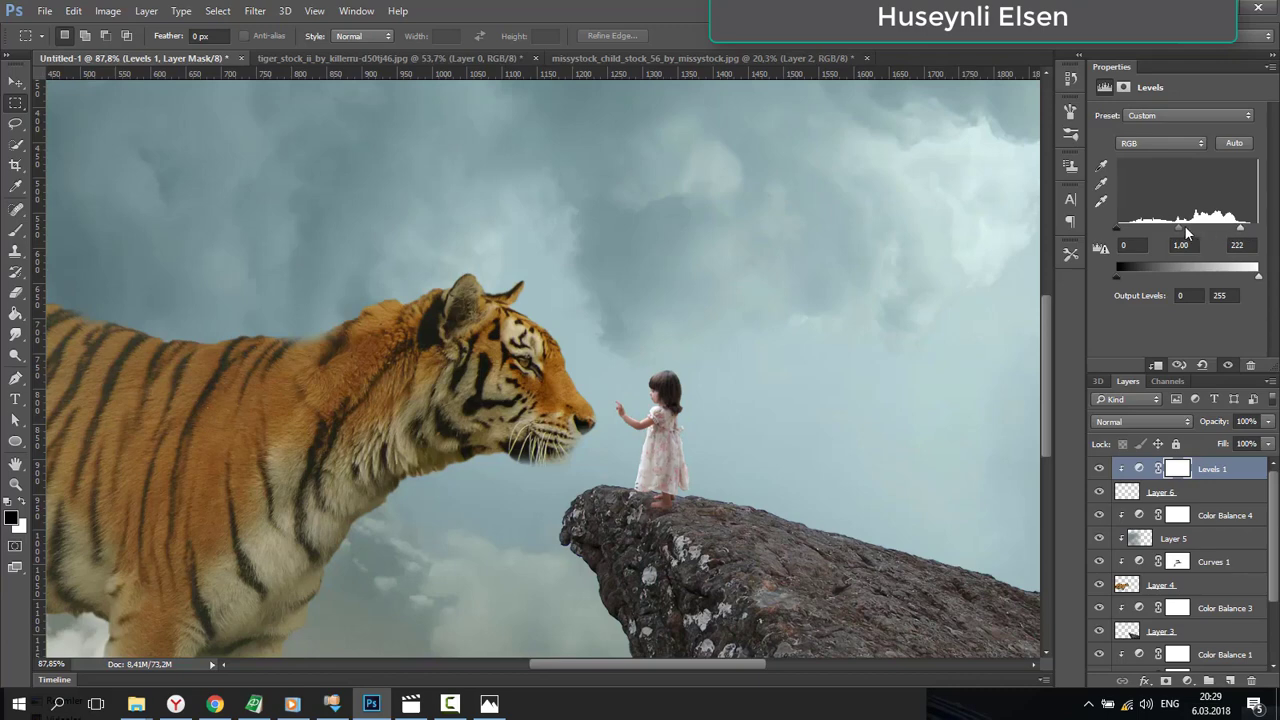
drag(1184, 231, 1186, 232)
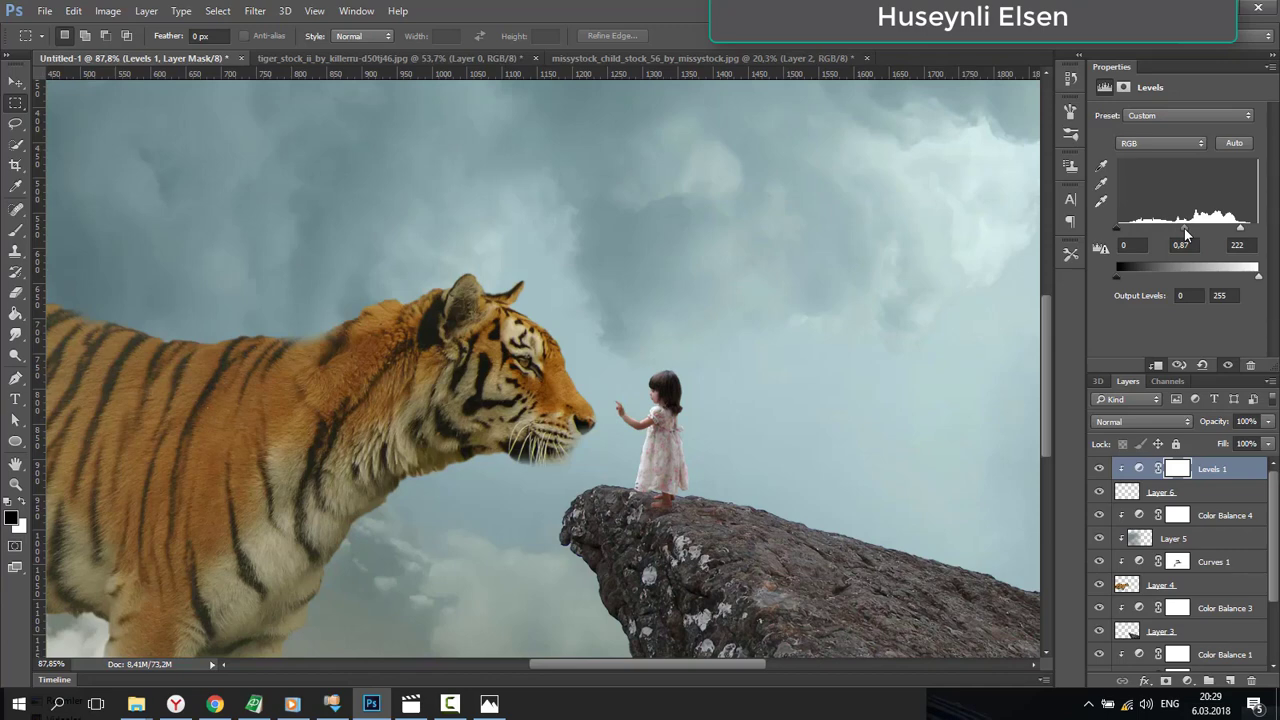
drag(1188, 233, 1188, 233)
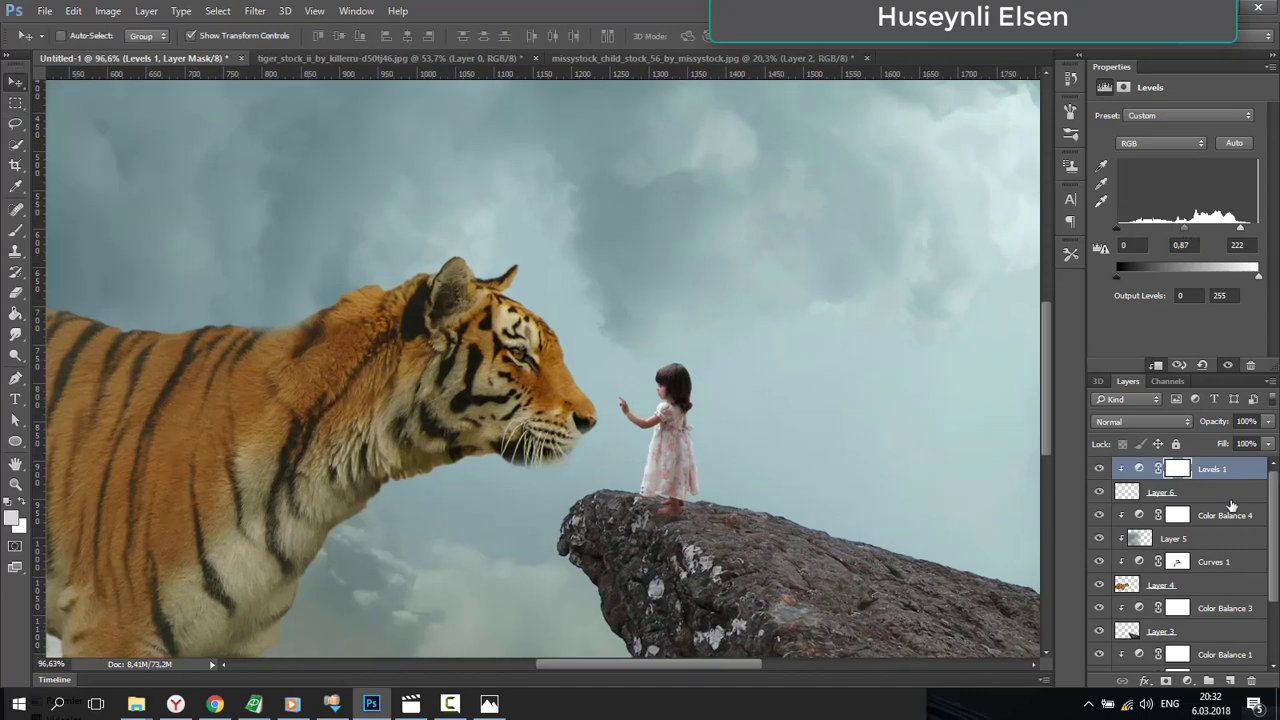
- Add an empty layer just below the girl and set the Brush tool's foreground colour to black (000000)
click(1224, 494)
click(1227, 518)
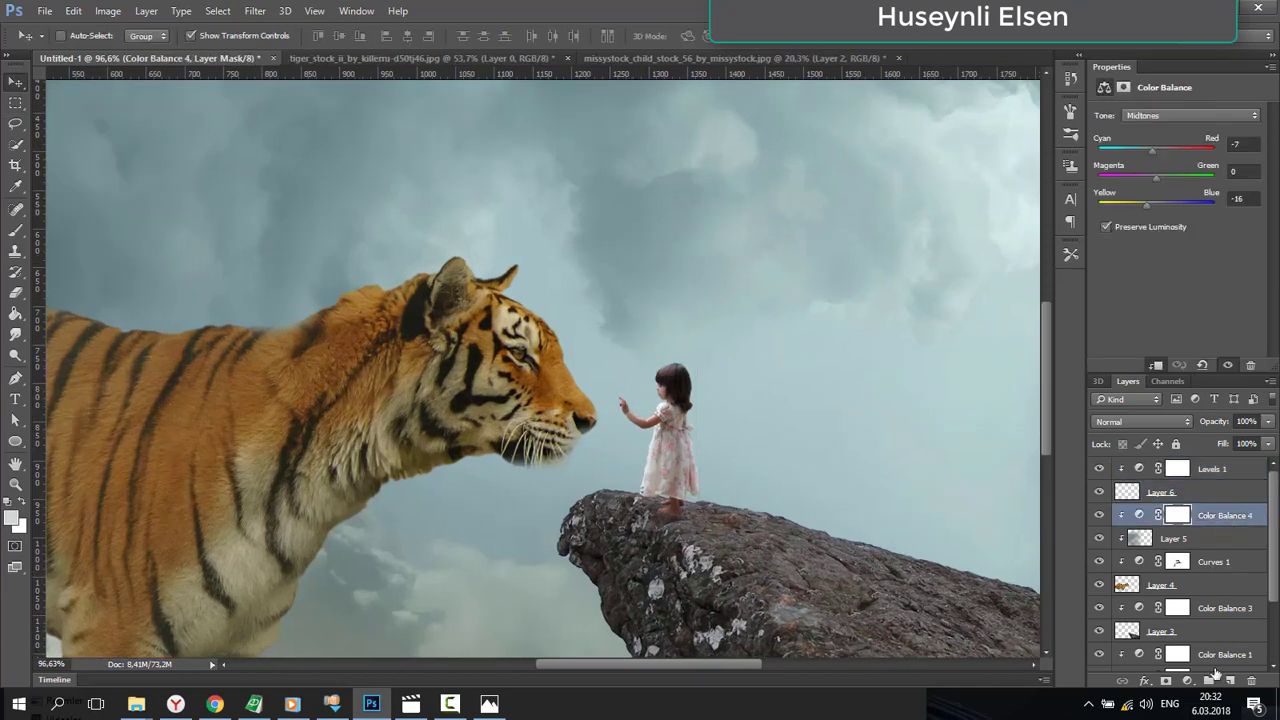
click(1230, 681)
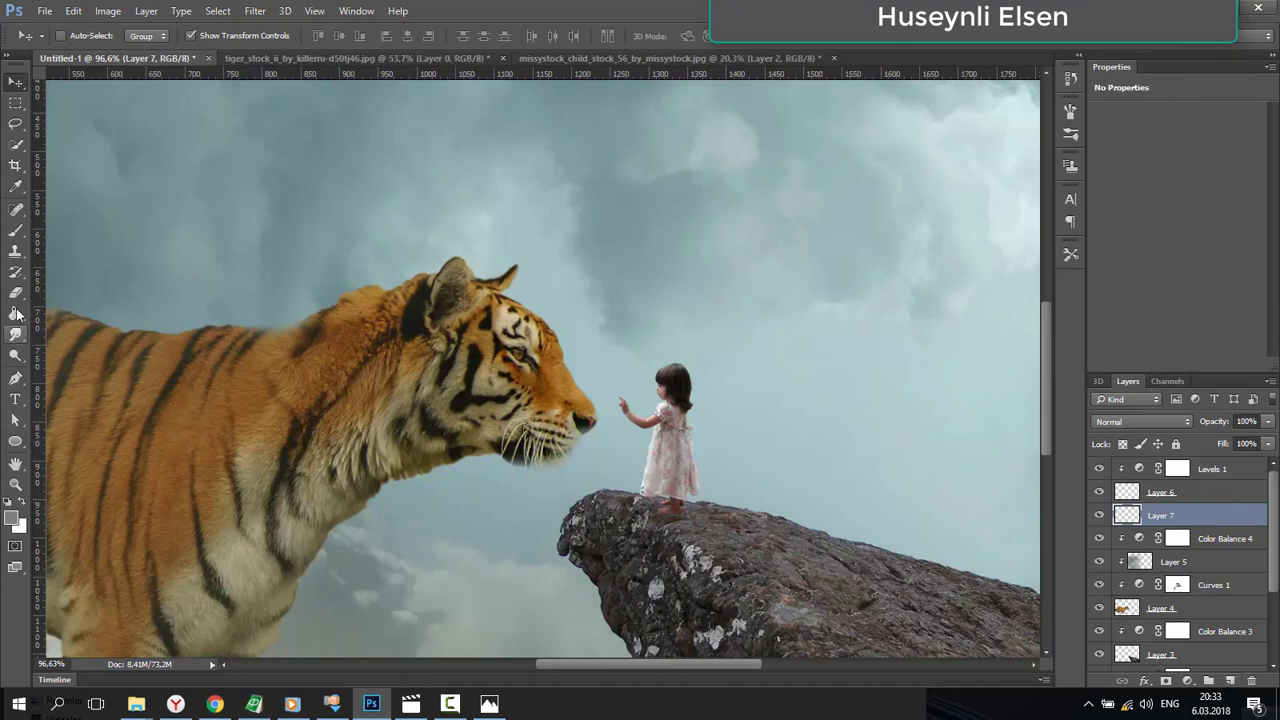
click(15, 229)
click(14, 519)
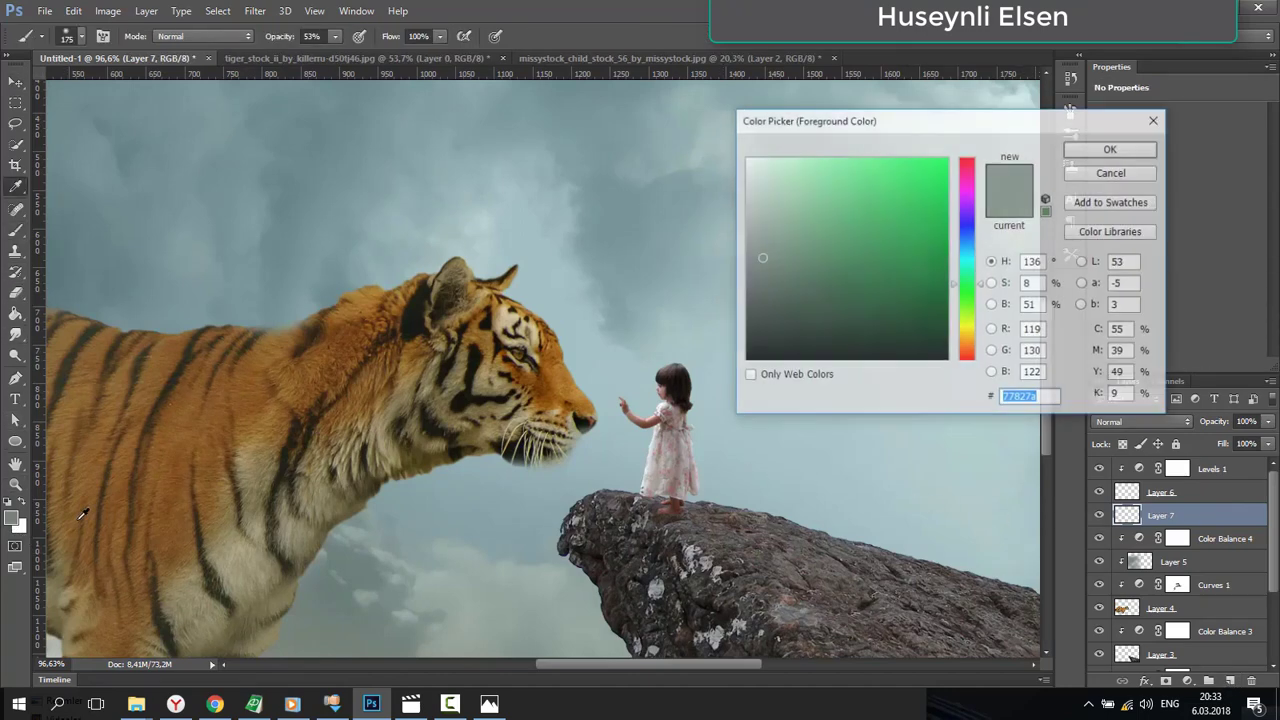
text(000000)
click(1091, 152)
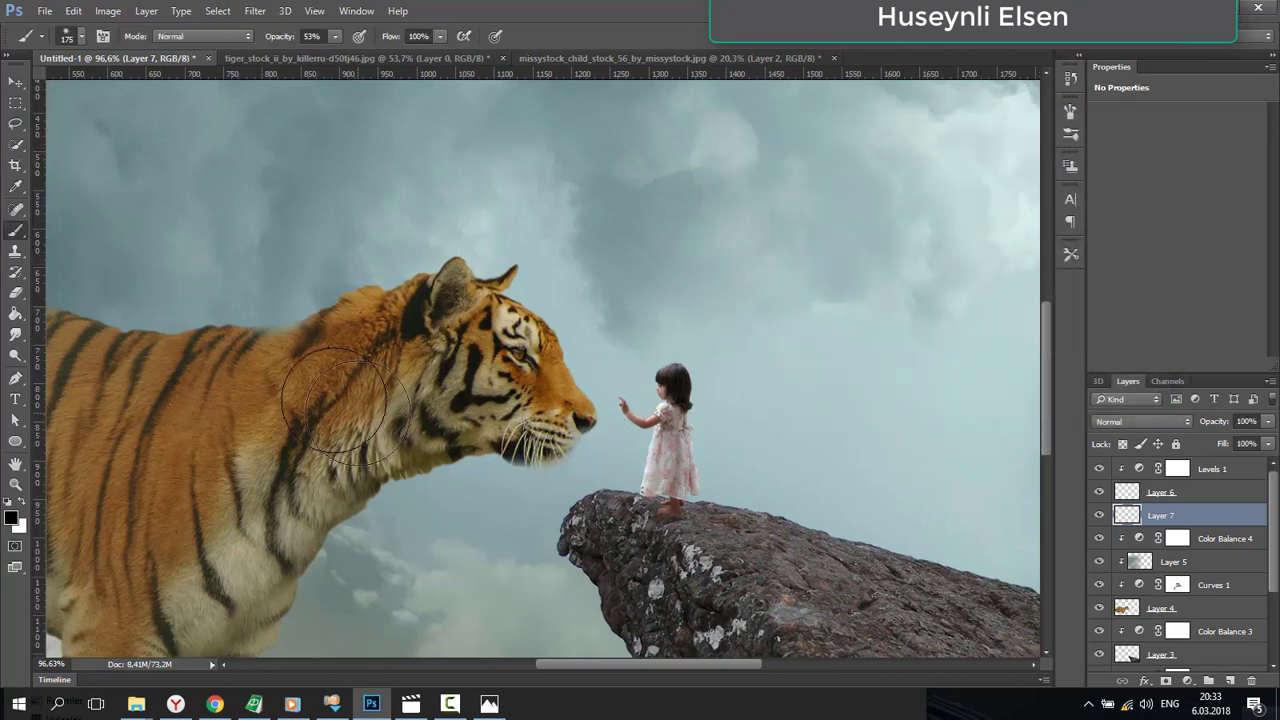
- Reduce the brush to 8 px and paint a thin contact shadow under the girl's feet
mouse_move(683, 478)
mouse_down()
mouse_move(726, 517)
mouse_move(768, 512)
mouse_move(754, 521)
mouse_up()
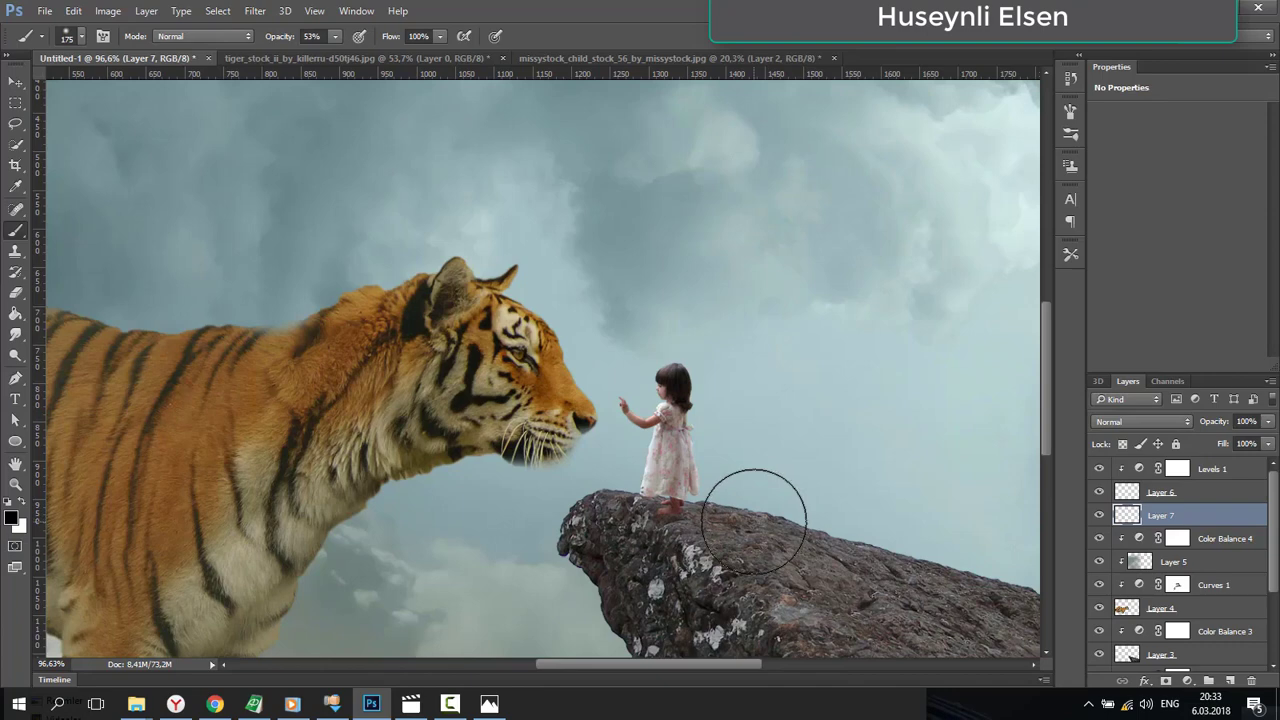
key(bracketleft)
key(bracketleft)
key(bracketleft)
key(bracketleft)
key(bracketleft)
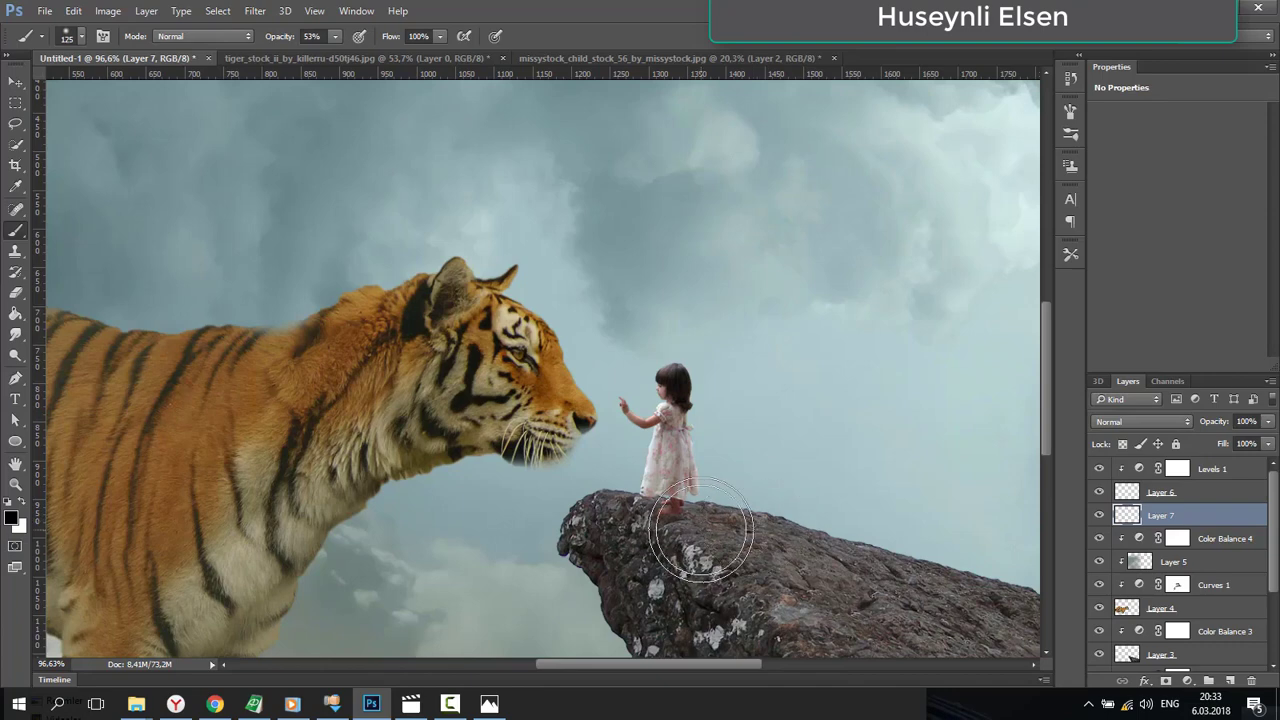
key(bracketleft)
key(bracketleft)
key(bracketleft)
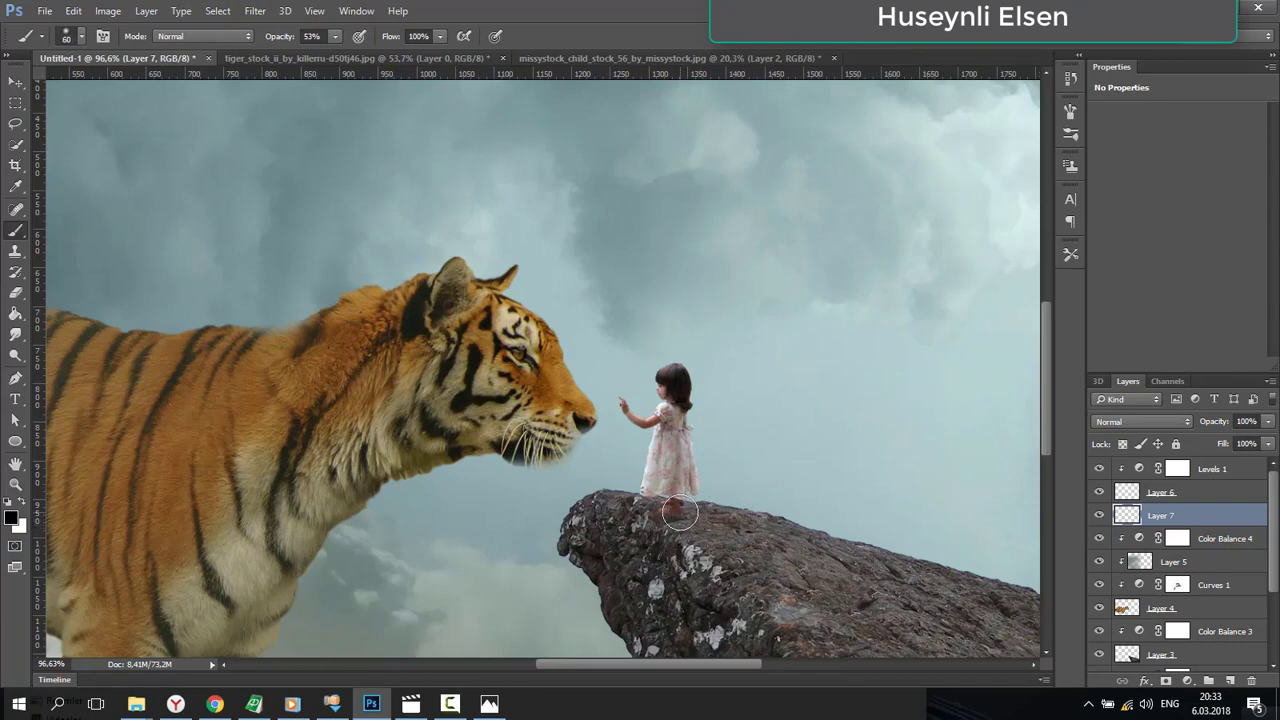
key(bracketleft)
scroll(668, 502, up, 5)
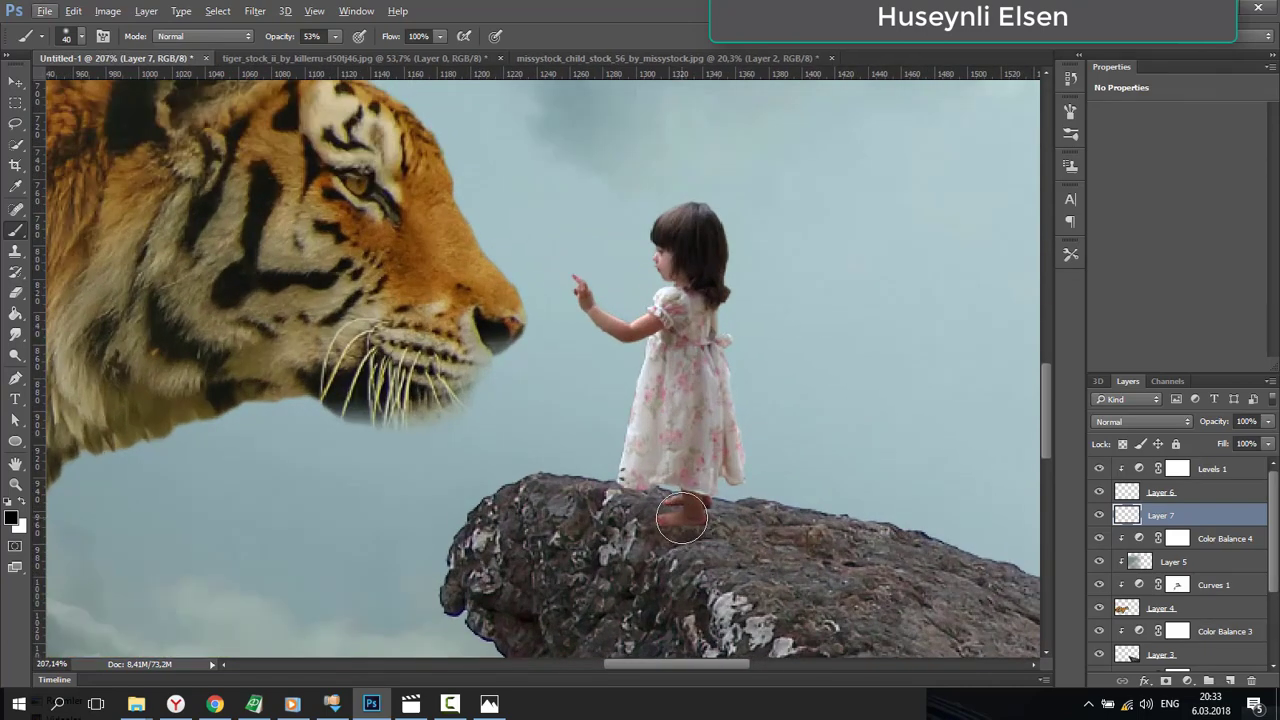
key(bracketleft)
key(bracketleft)
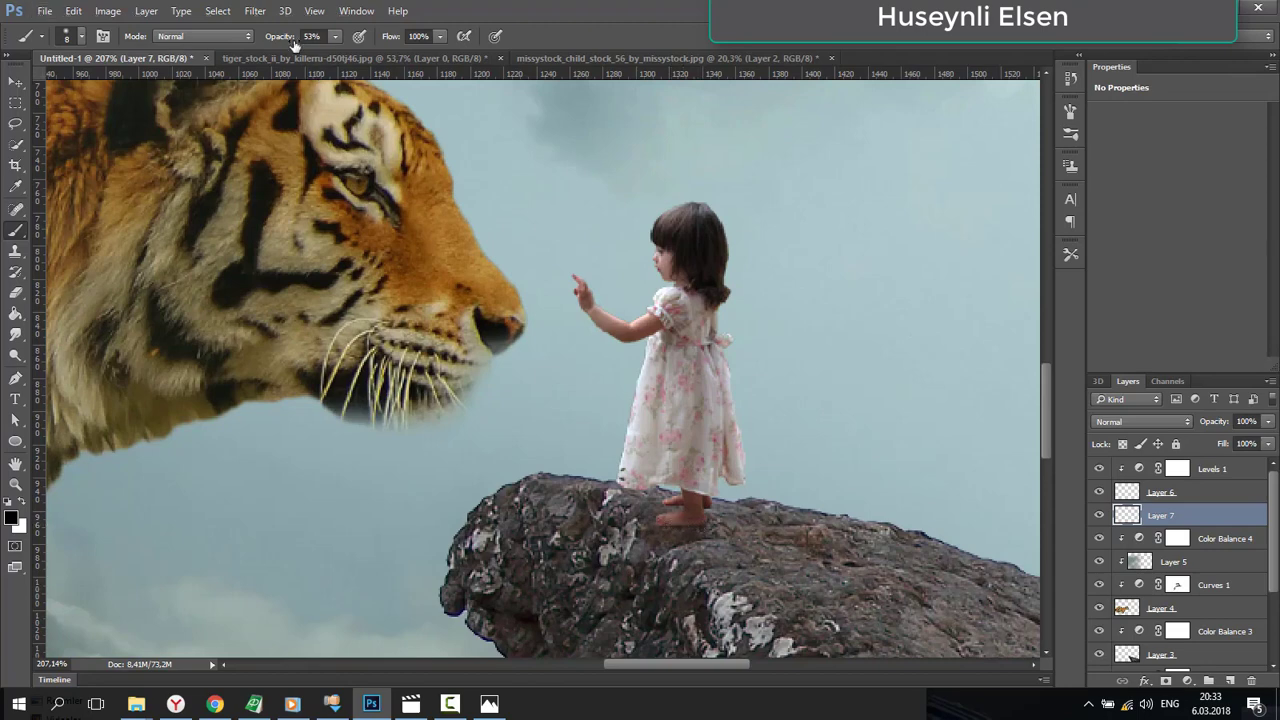
key(0)
drag(680, 526, 706, 526)
- Paint the girl's shadow across the rock tip at 61% brush opacity and lower the shadow layer's opacity to 63%
drag(288, 40, 262, 41)
mouse_move(644, 507)
mouse_down()
mouse_move(702, 514)
mouse_move(573, 503)
mouse_move(651, 505)
mouse_move(565, 514)
mouse_move(682, 496)
mouse_move(523, 512)
mouse_move(589, 511)
mouse_move(526, 491)
mouse_move(609, 492)
mouse_up()
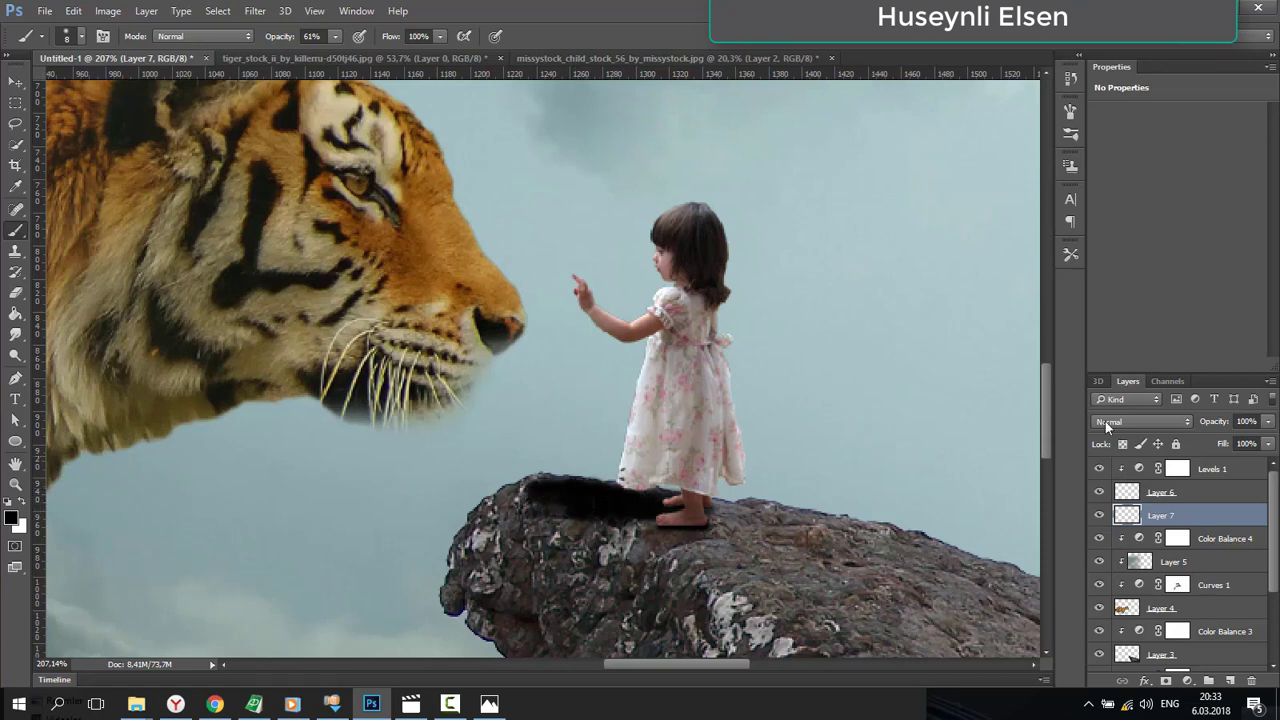
click(1269, 422)
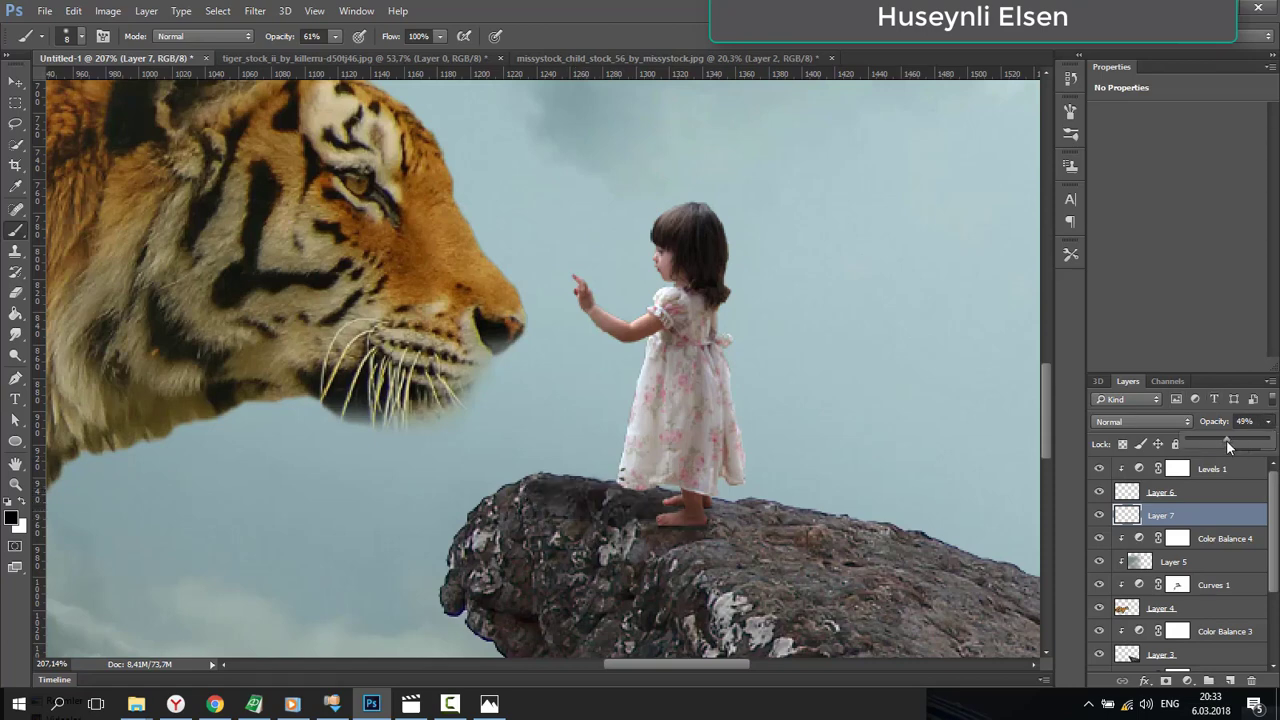
drag(1236, 442, 1246, 444)
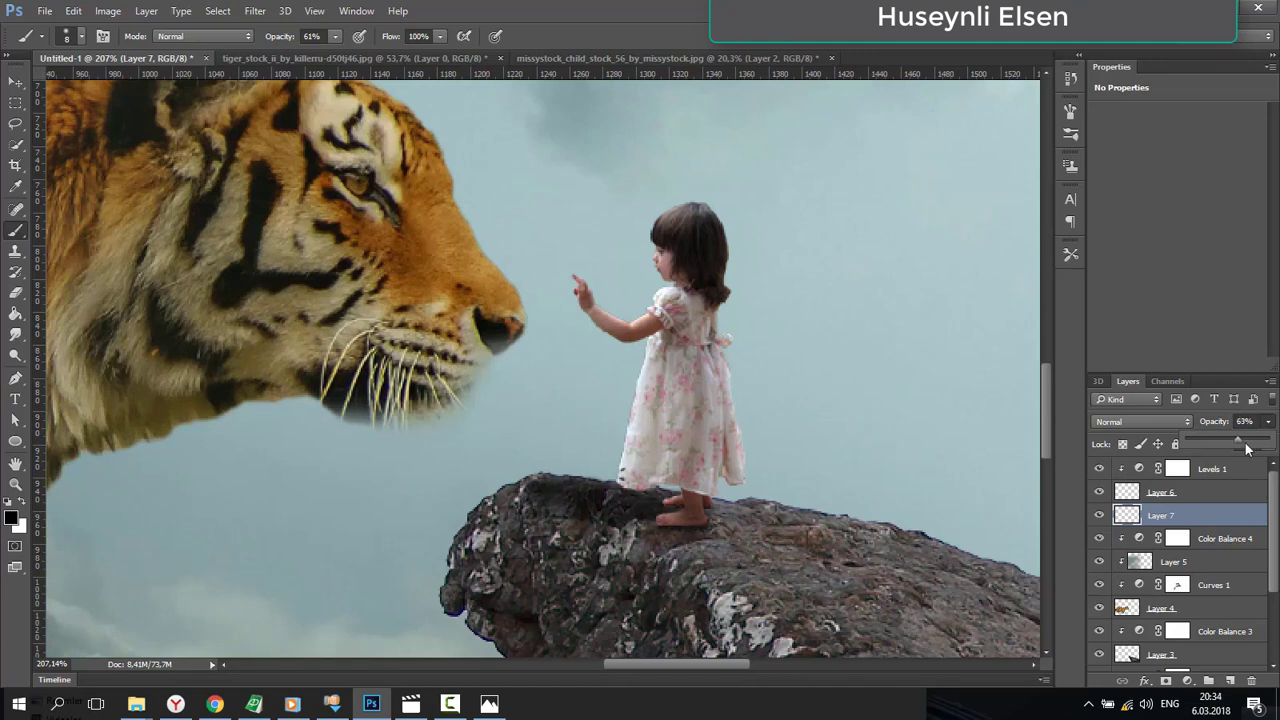
- Delete the Levels adjustment clipped to the girl
click(1243, 468)
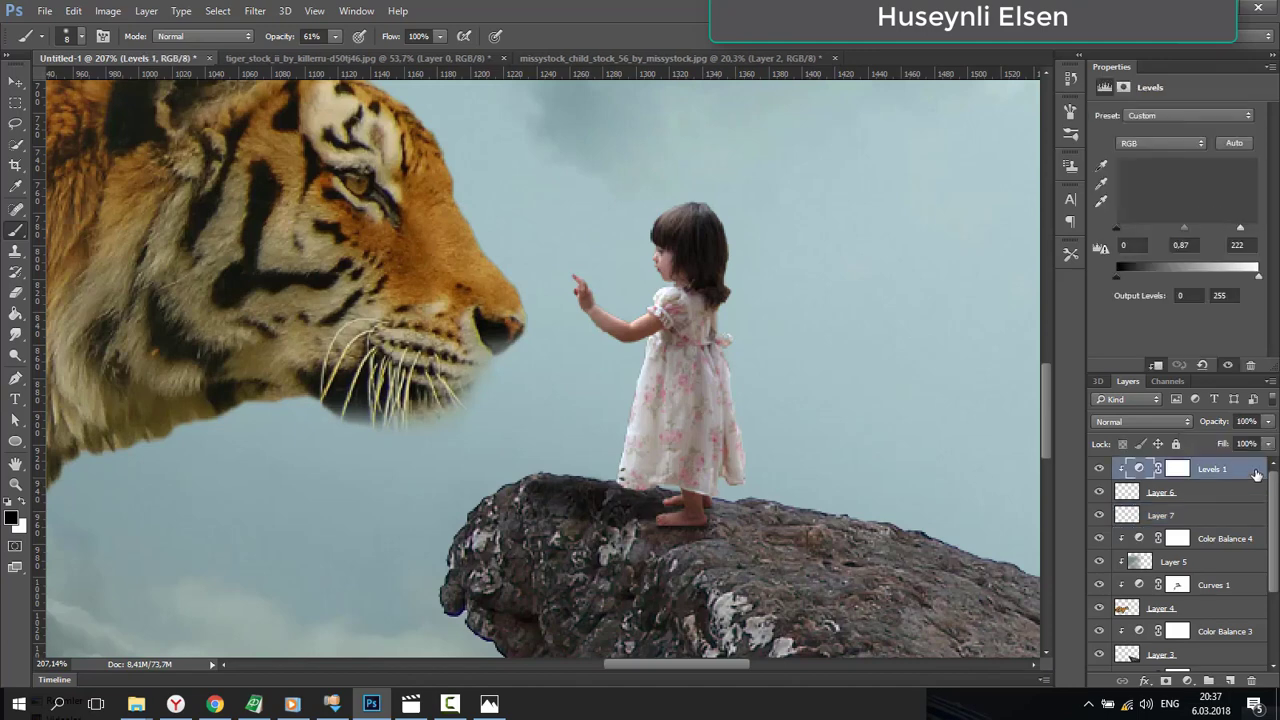
key(Delete)
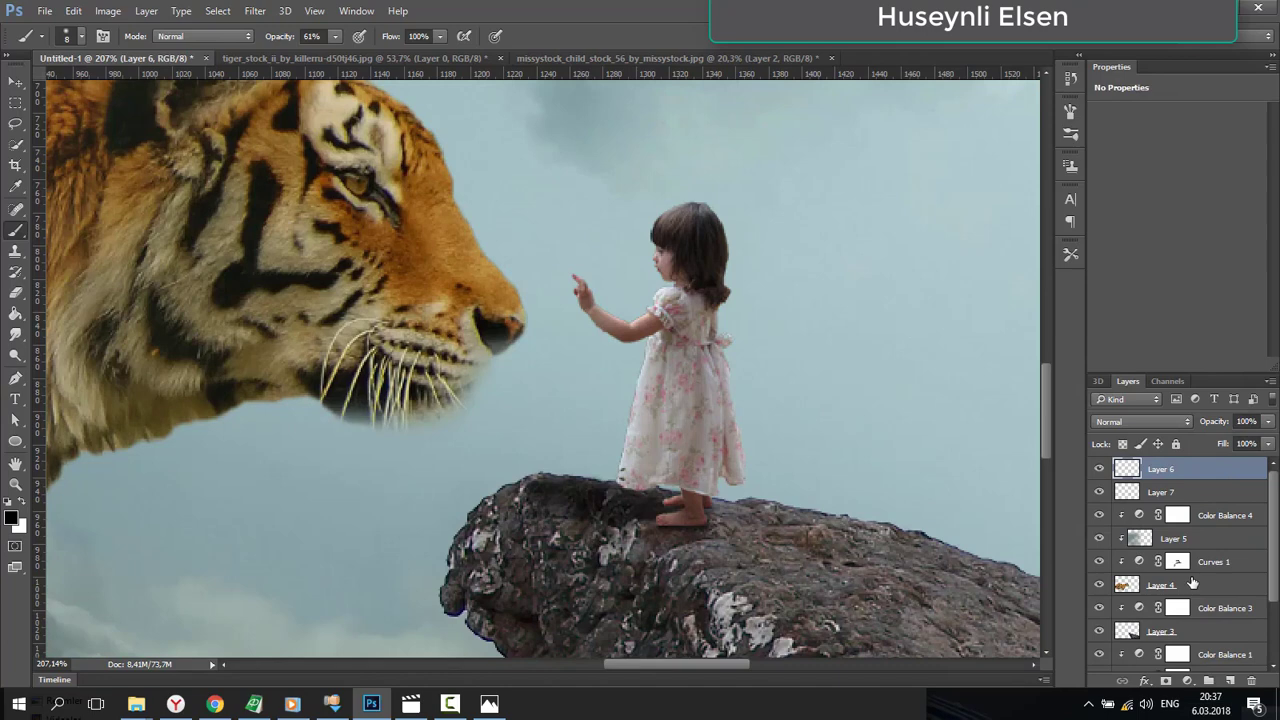
- Add a Solid Color fill layer in a muted slate blue above the girl
click(1187, 681)
click(1187, 333)
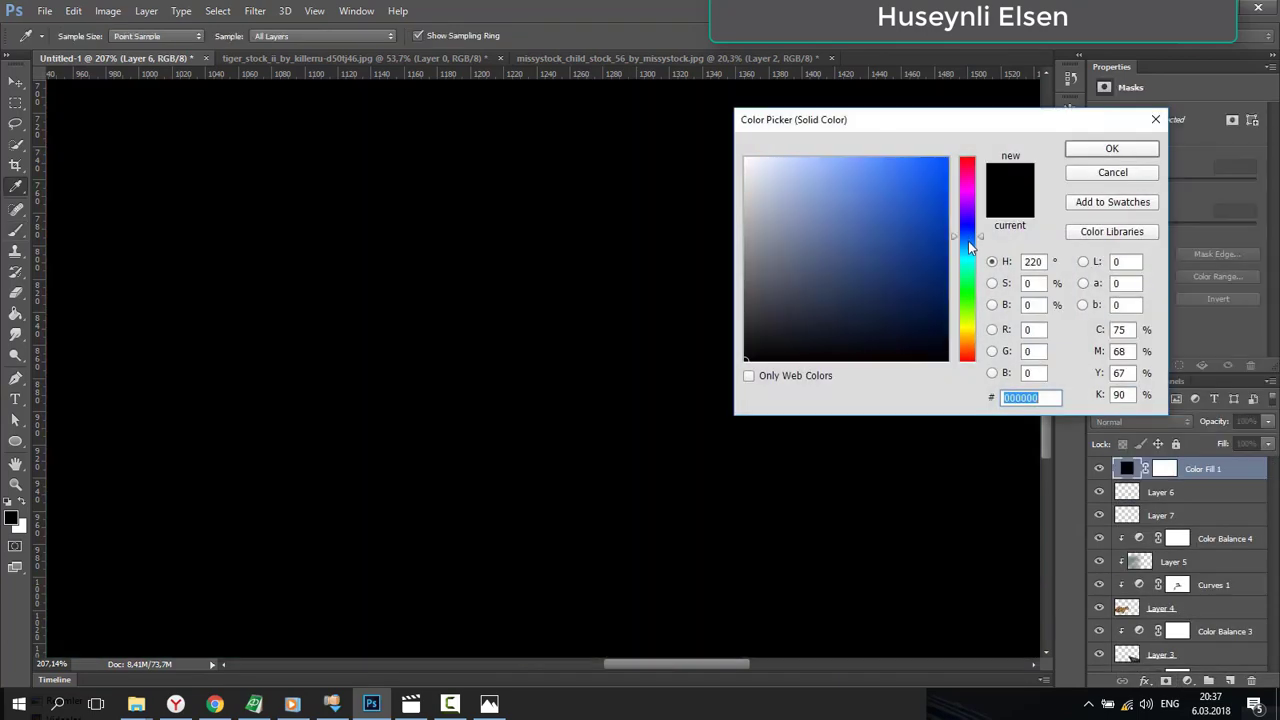
click(823, 275)
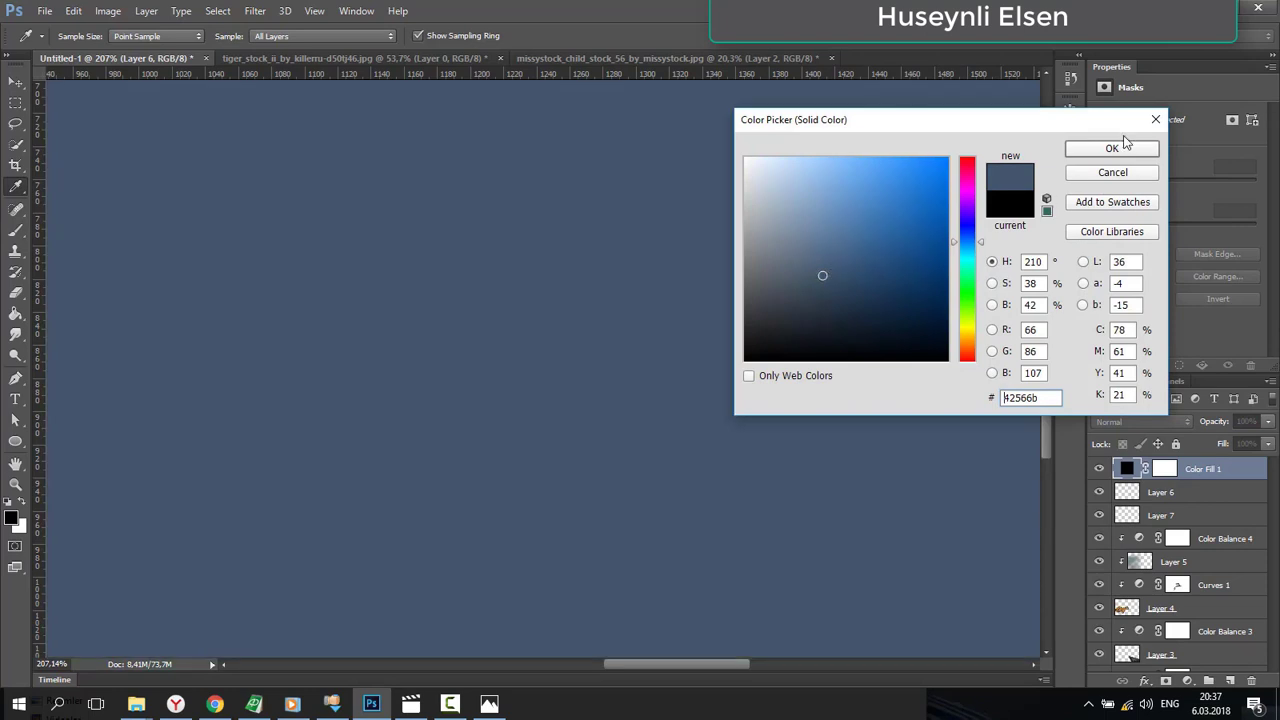
drag(822, 274, 815, 272)
click(1108, 149)
- Lower the blue colour fill layer's opacity to 49%
click(1268, 421)
drag(1268, 440, 1225, 438)
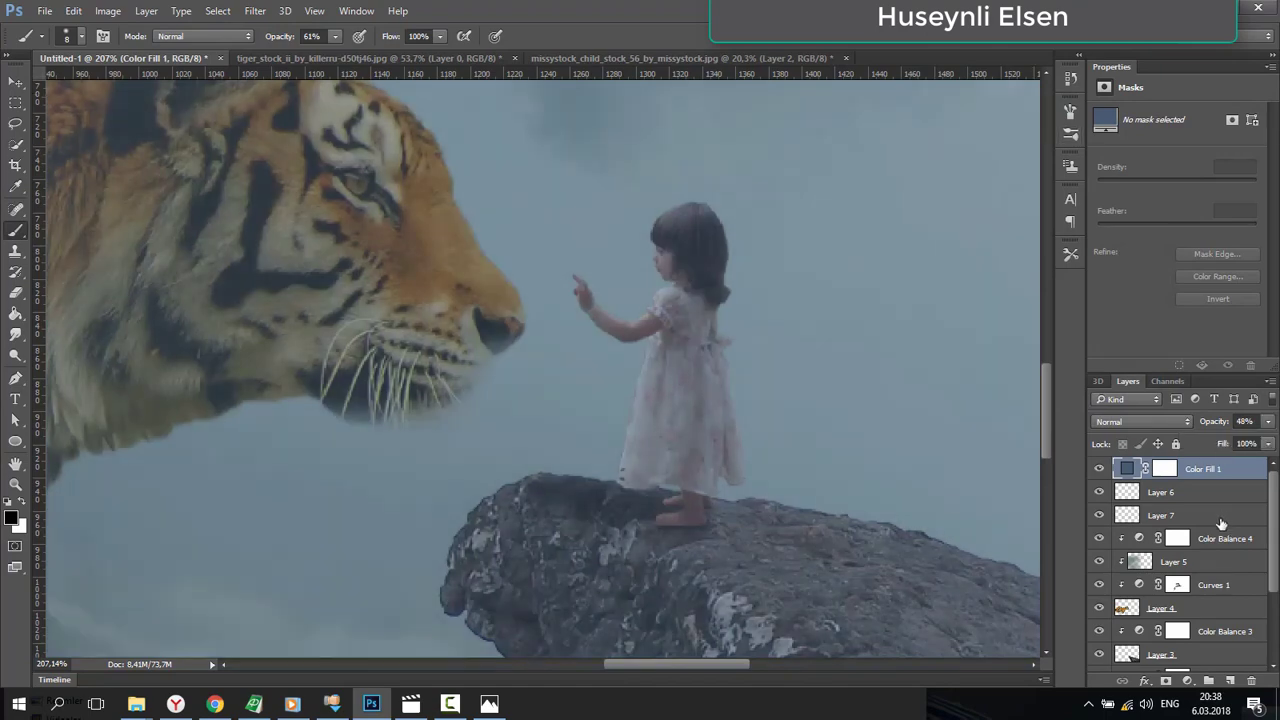
click(1268, 424)
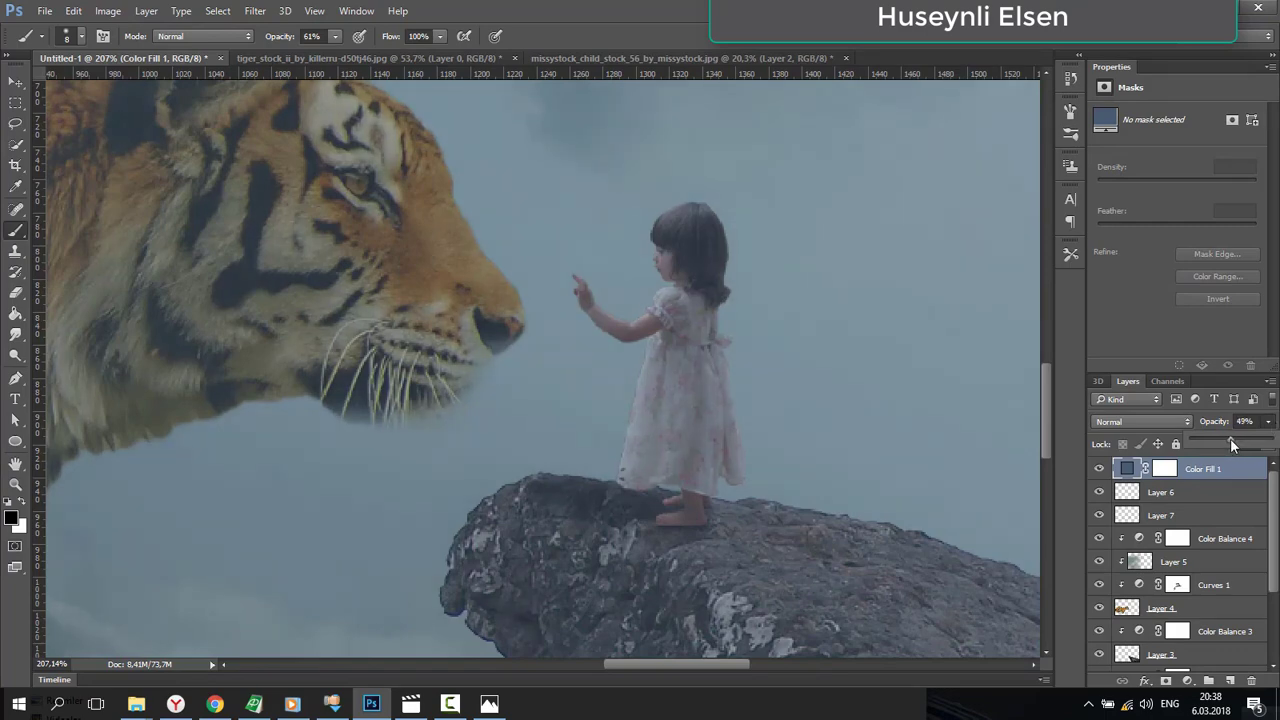
drag(1229, 439, 1231, 439)
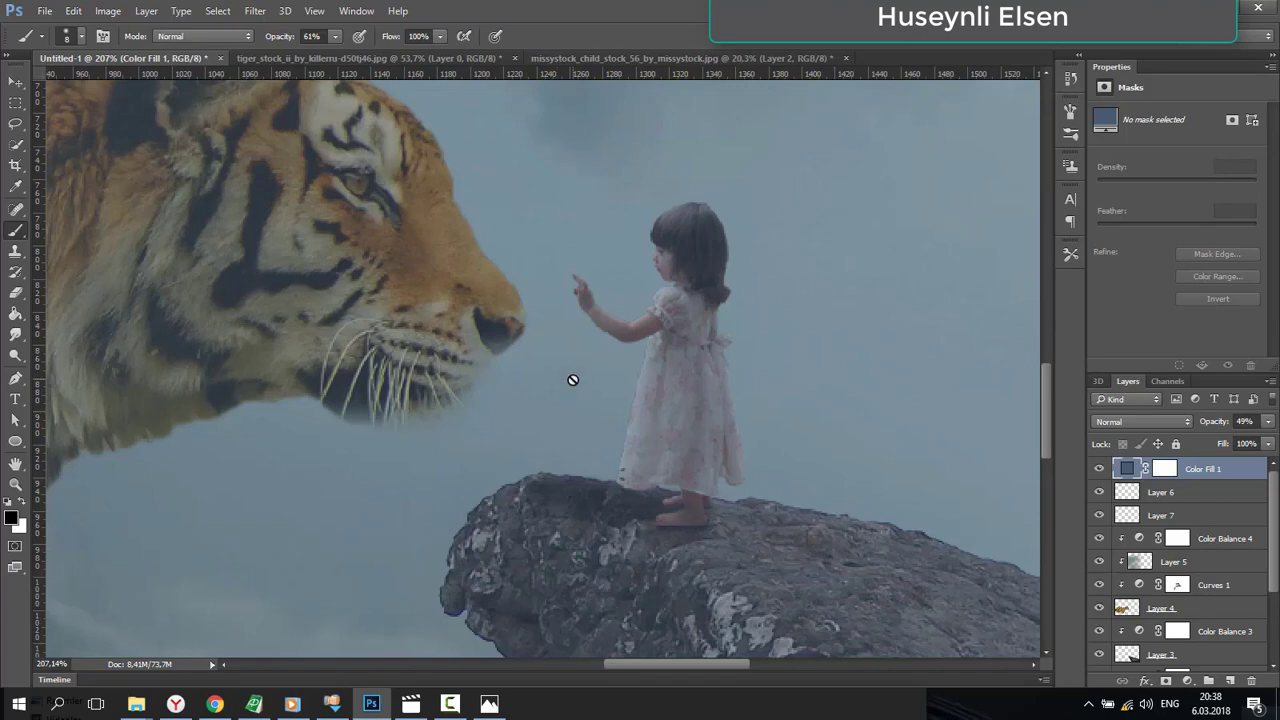
- Enlarge the soft brush to 1600 px and paint light grey over the middle of the colour fill's mask
scroll(726, 356, down, 3)
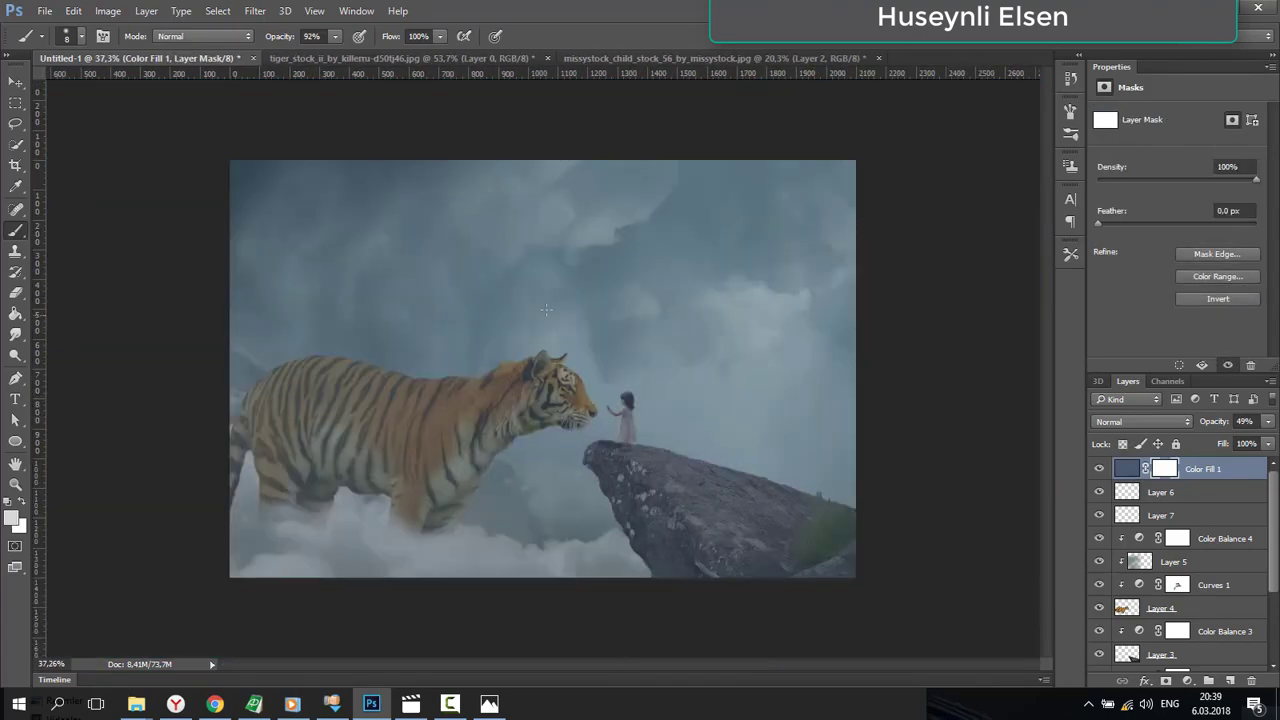
right_click(520, 309)
drag(630, 350, 645, 350)
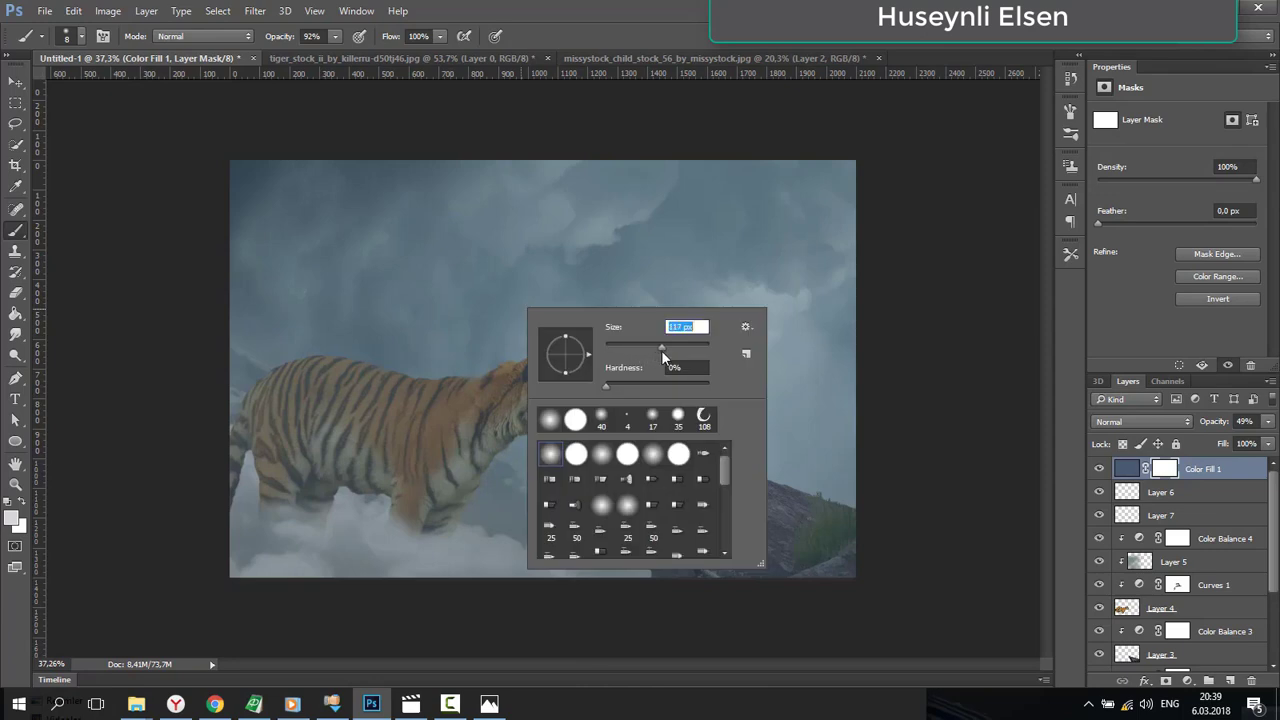
key(Return)
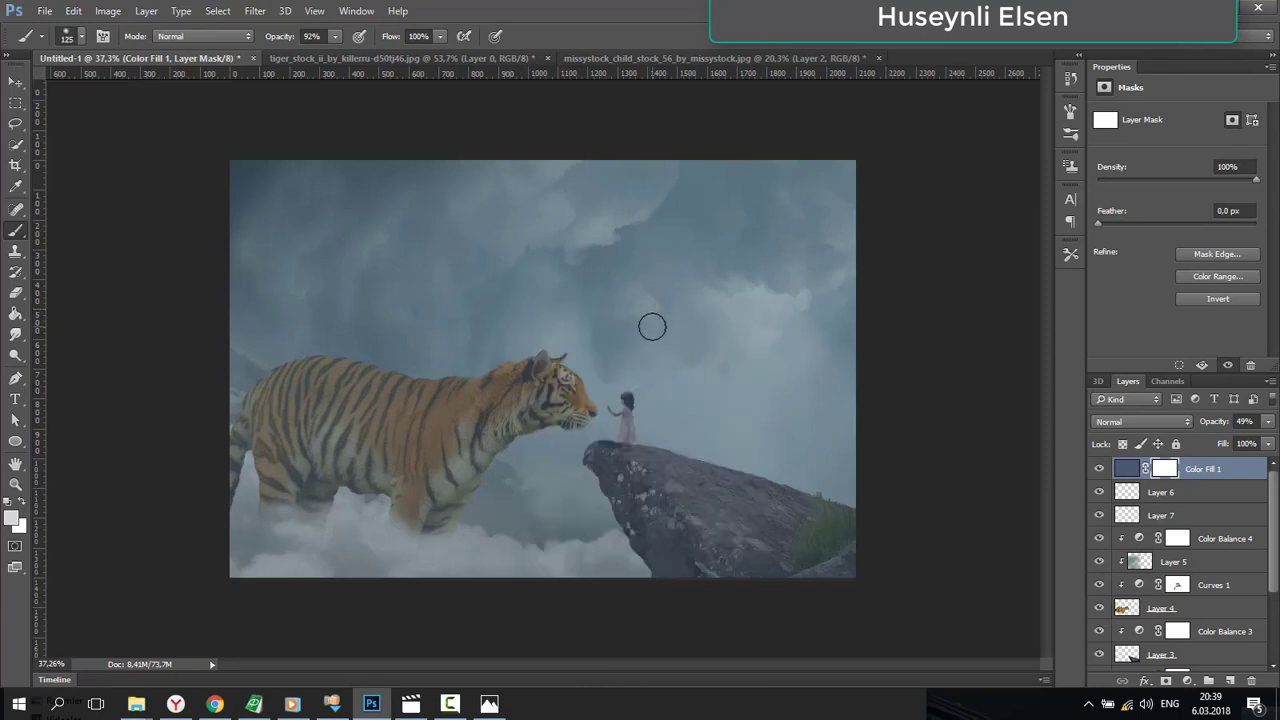
key(bracketright)
key(bracketright)
key(bracketright)
key(bracketright)
key(bracketright)
key(bracketright)
key(bracketright)
key(bracketright)
key(bracketright)
key(bracketright)
key(bracketright)
key(bracketright)
key(bracketright)
key(bracketright)
key(bracketright)
key(bracketright)
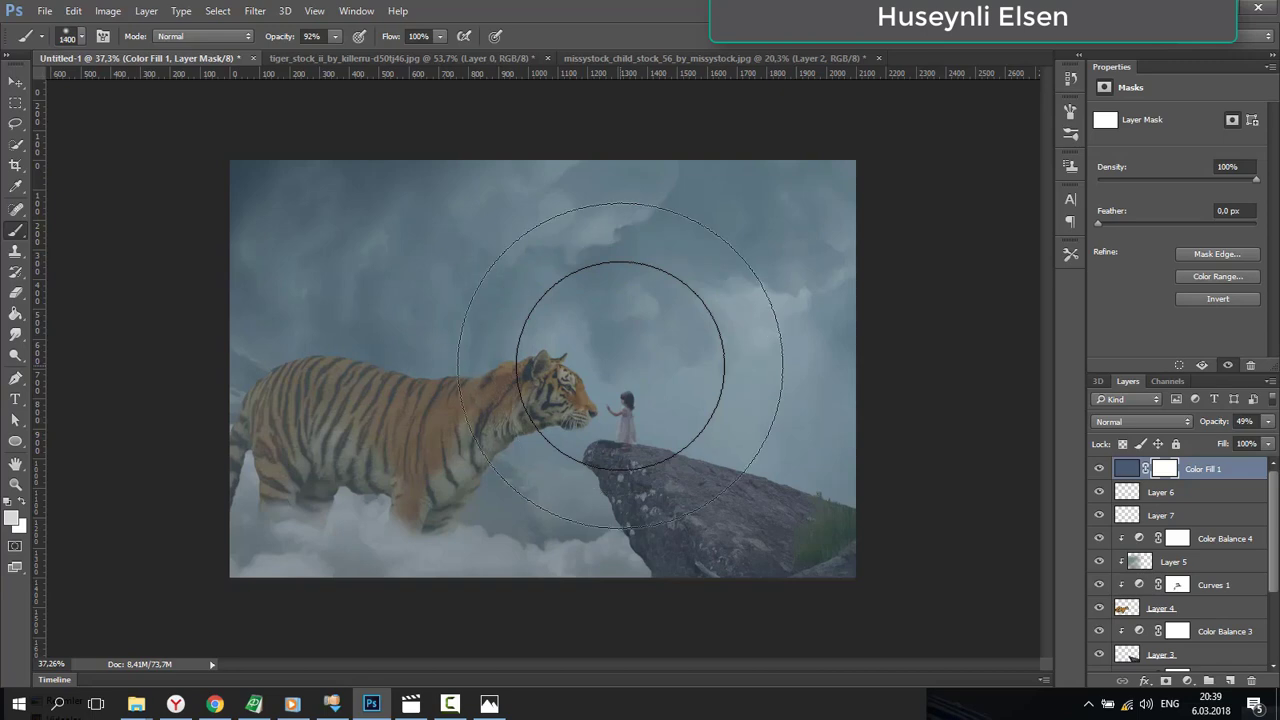
key(bracketright)
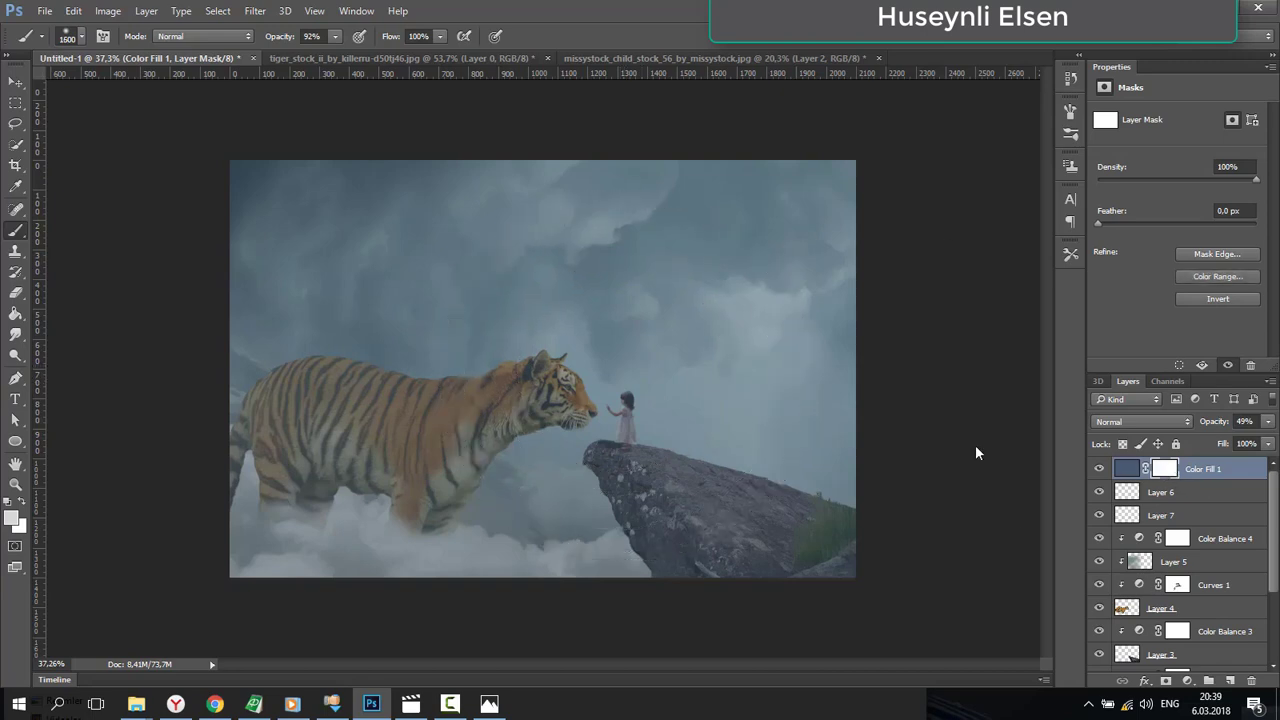
- Set the foreground colour to black (000000) and mask the colour fill out around the tiger's head, the girl and the bright sky
click(12, 518)
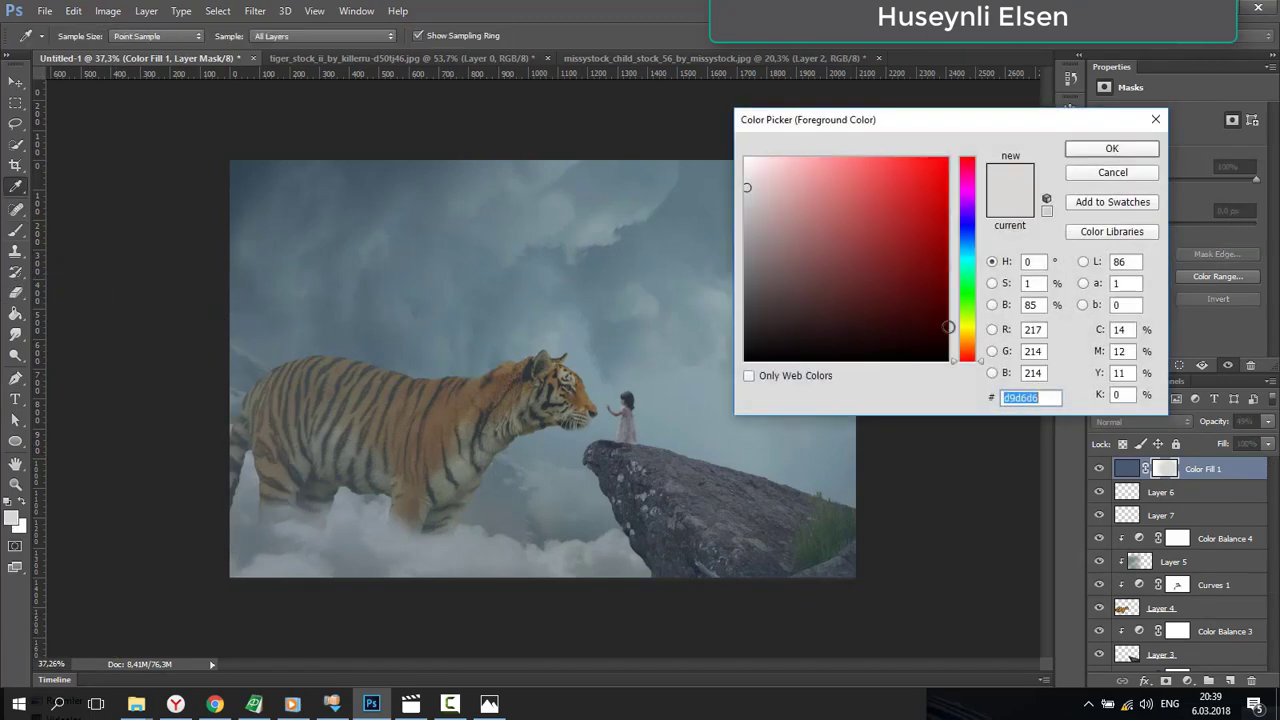
drag(948, 327, 745, 361)
click(1112, 149)
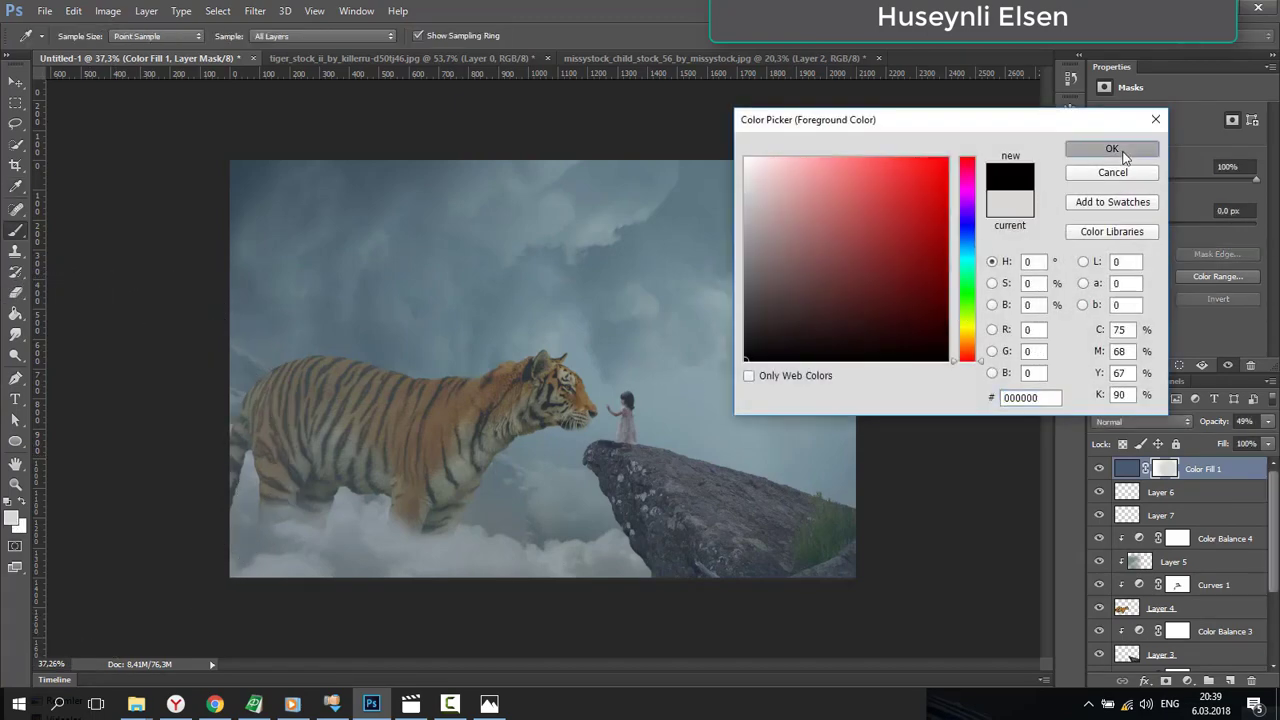
mouse_move(472, 390)
mouse_down()
mouse_move(671, 329)
mouse_move(771, 371)
mouse_up()
mouse_move(525, 388)
mouse_down()
mouse_move(651, 326)
mouse_move(543, 391)
mouse_move(565, 372)
mouse_move(614, 386)
mouse_move(623, 366)
mouse_move(595, 347)
mouse_move(540, 389)
mouse_move(483, 397)
mouse_move(609, 396)
mouse_move(609, 440)
mouse_up()
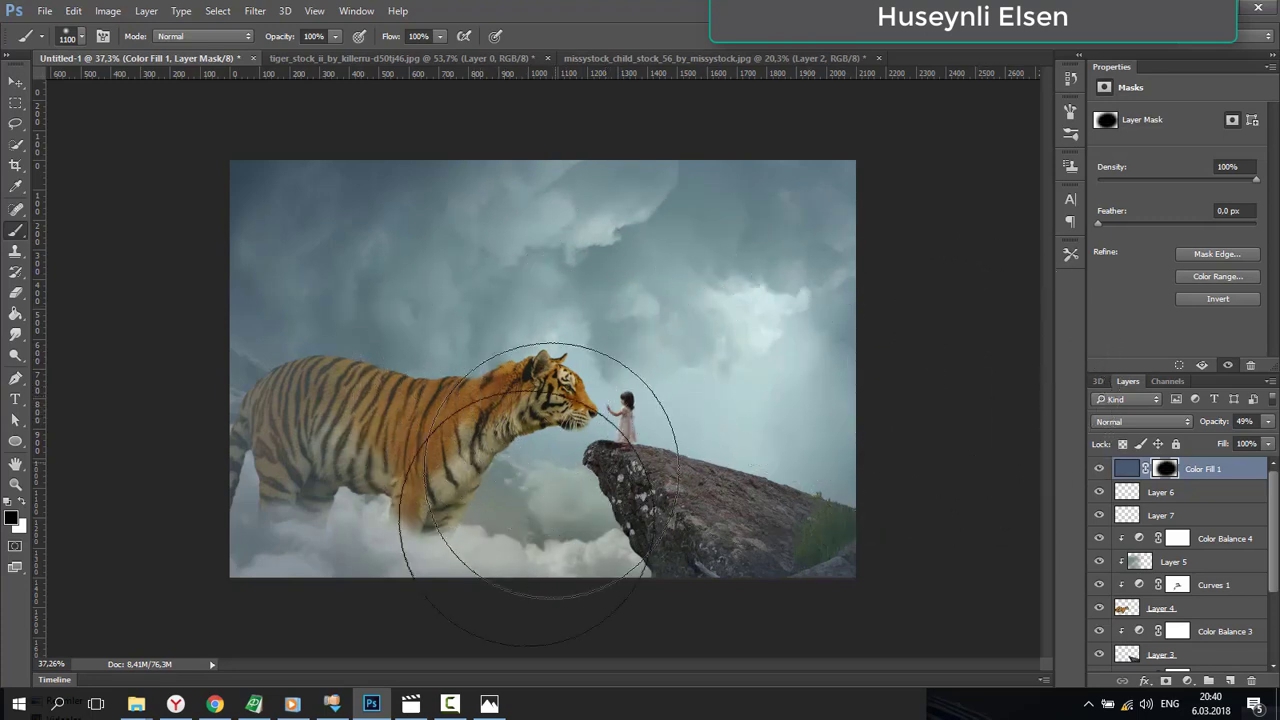
scroll(1245, 651, down, 2)
scroll(1245, 651, up, 2)
- Add a new top layer in Screen mode and paint a soft pale blue glow in the sky above the girl
click(1207, 472)
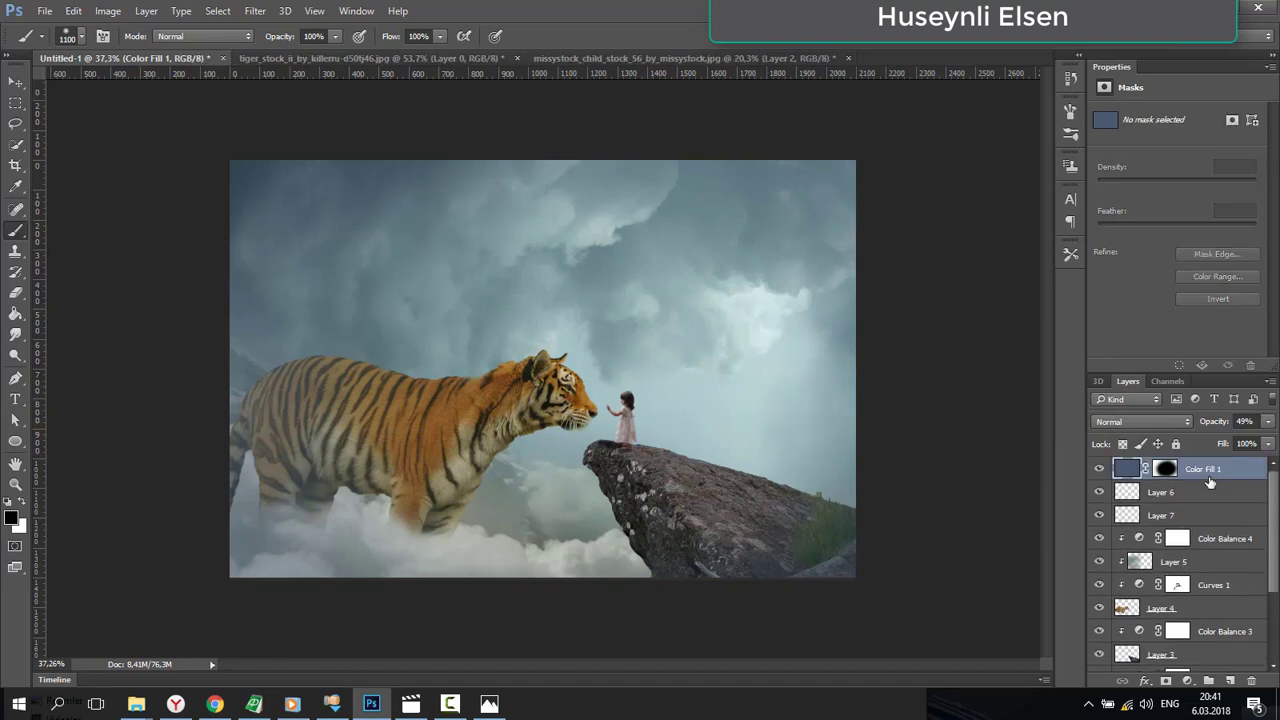
click(1231, 680)
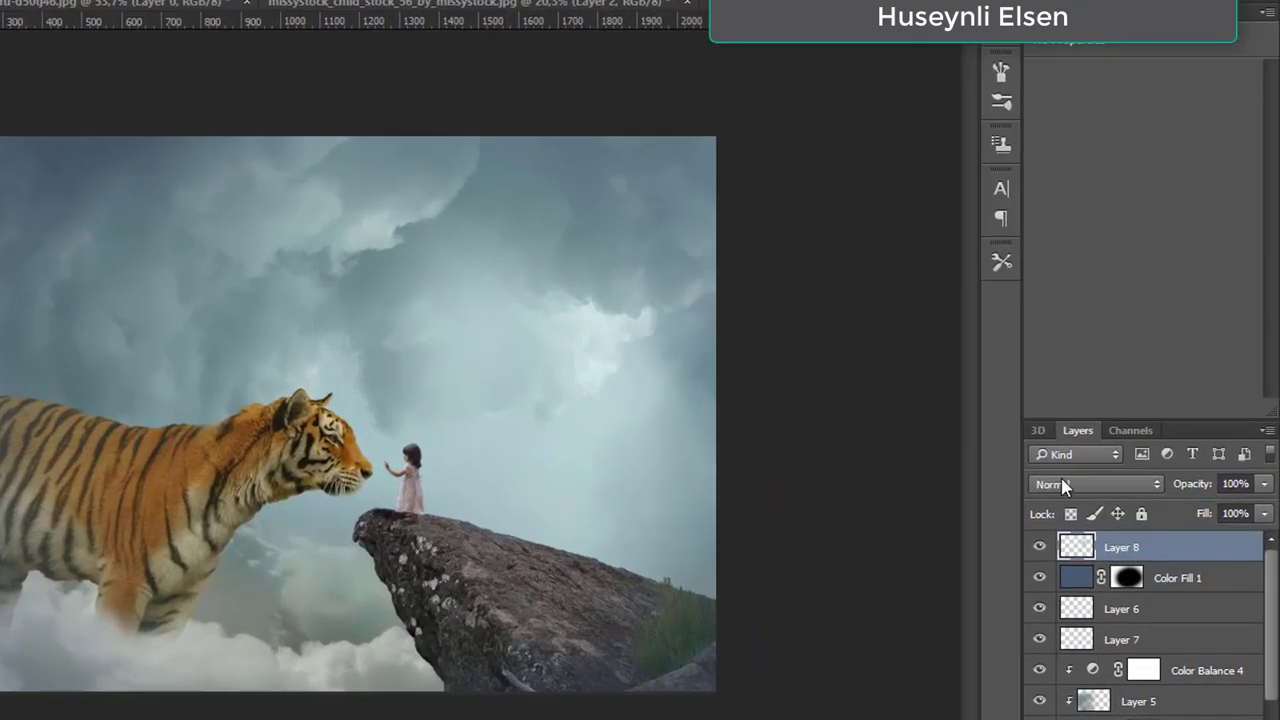
click(1065, 486)
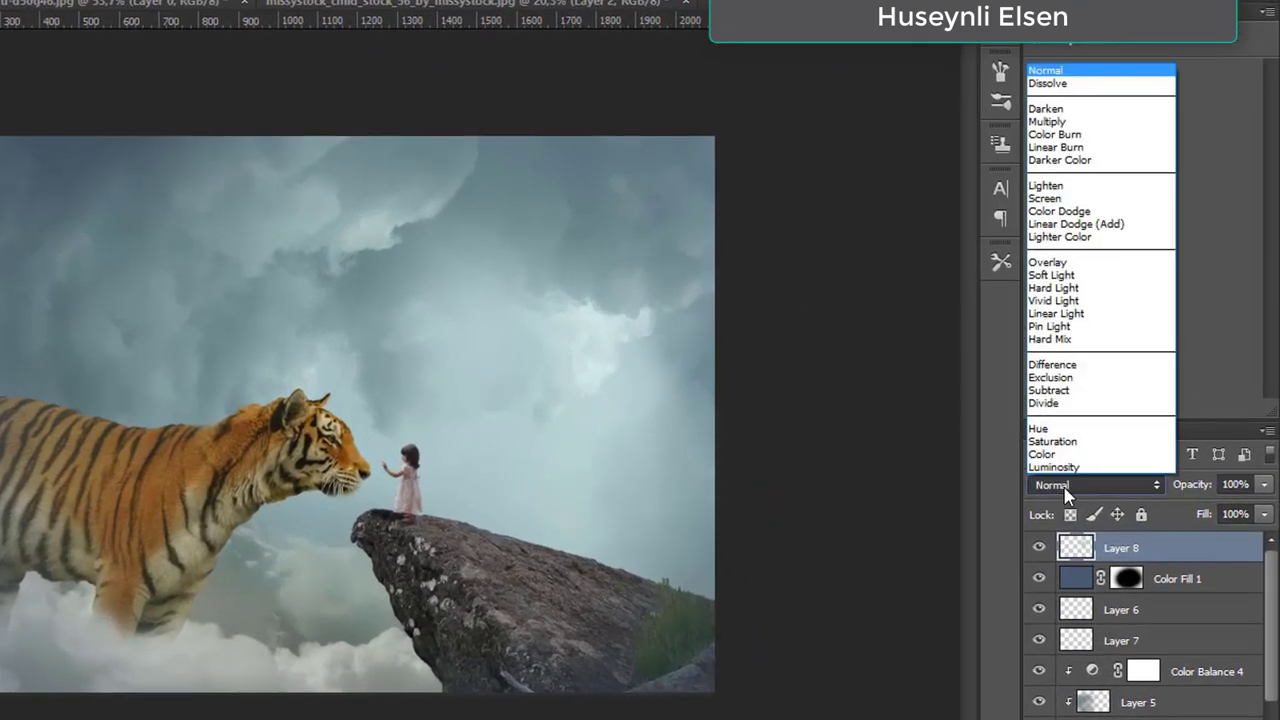
click(1100, 186)
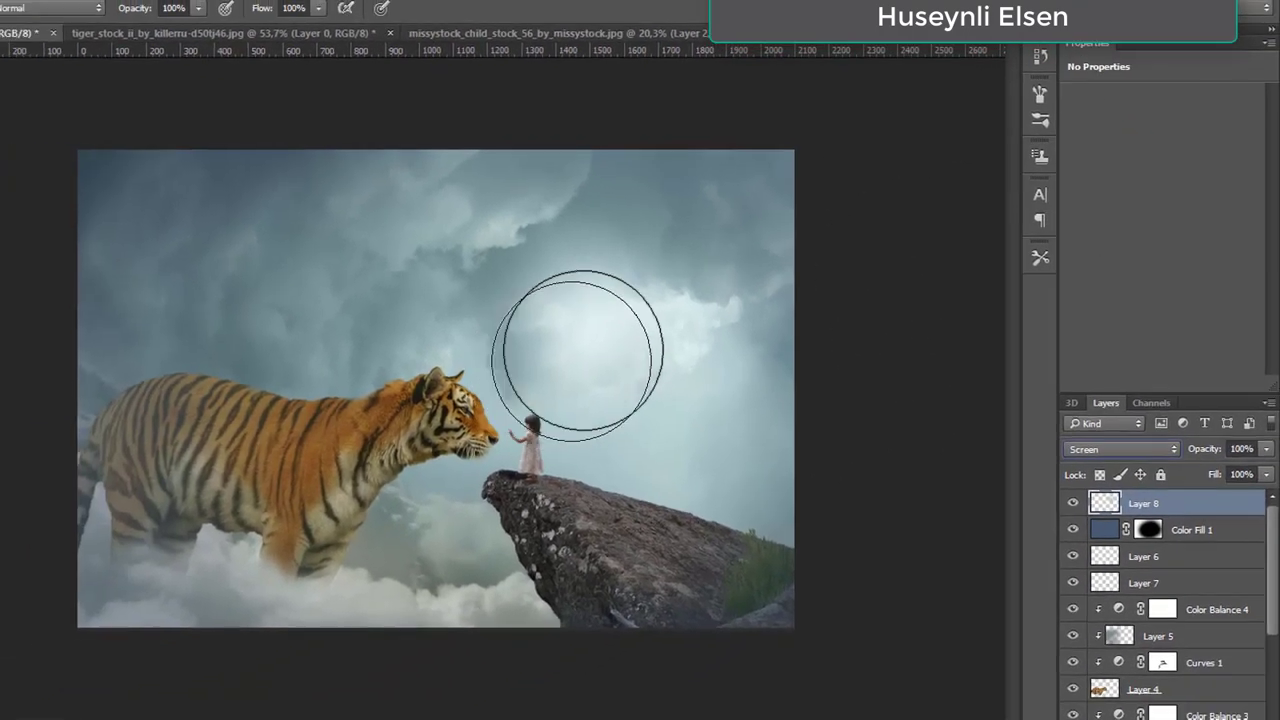
- Try to enlarge the glow layer in two passes and shift it over the bright clouds
key(ctrl+t)
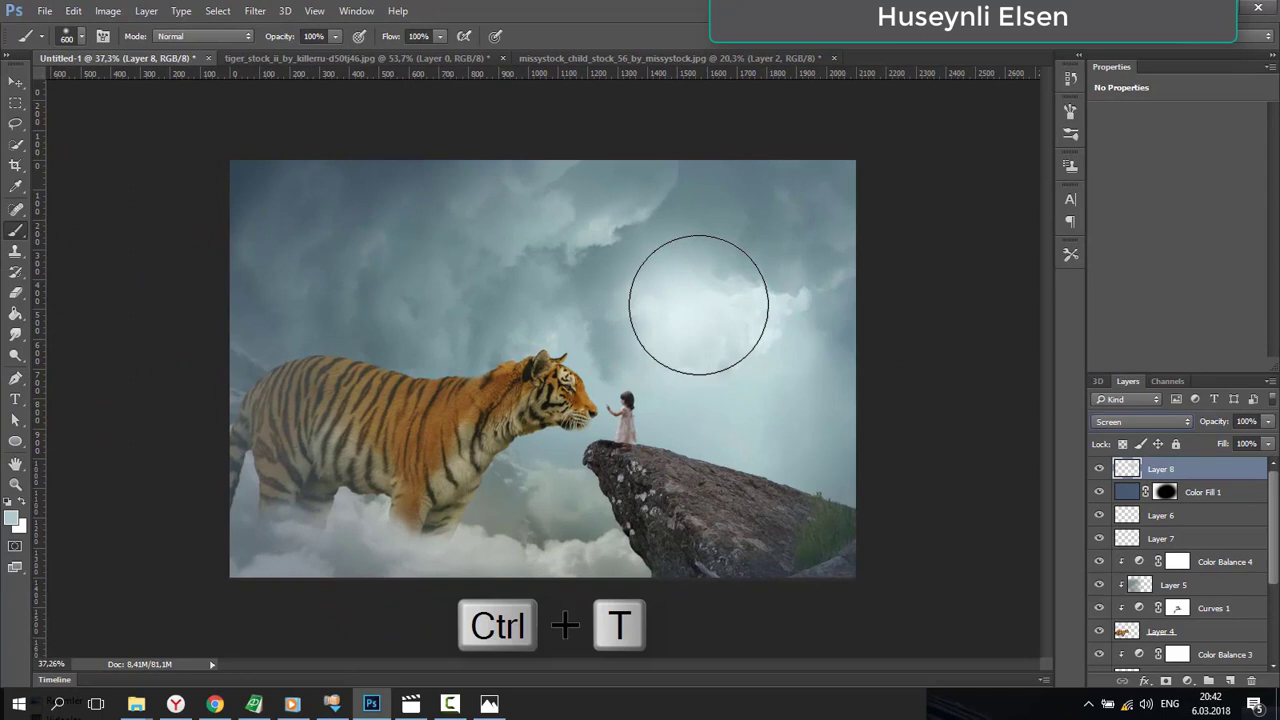
click(15, 81)
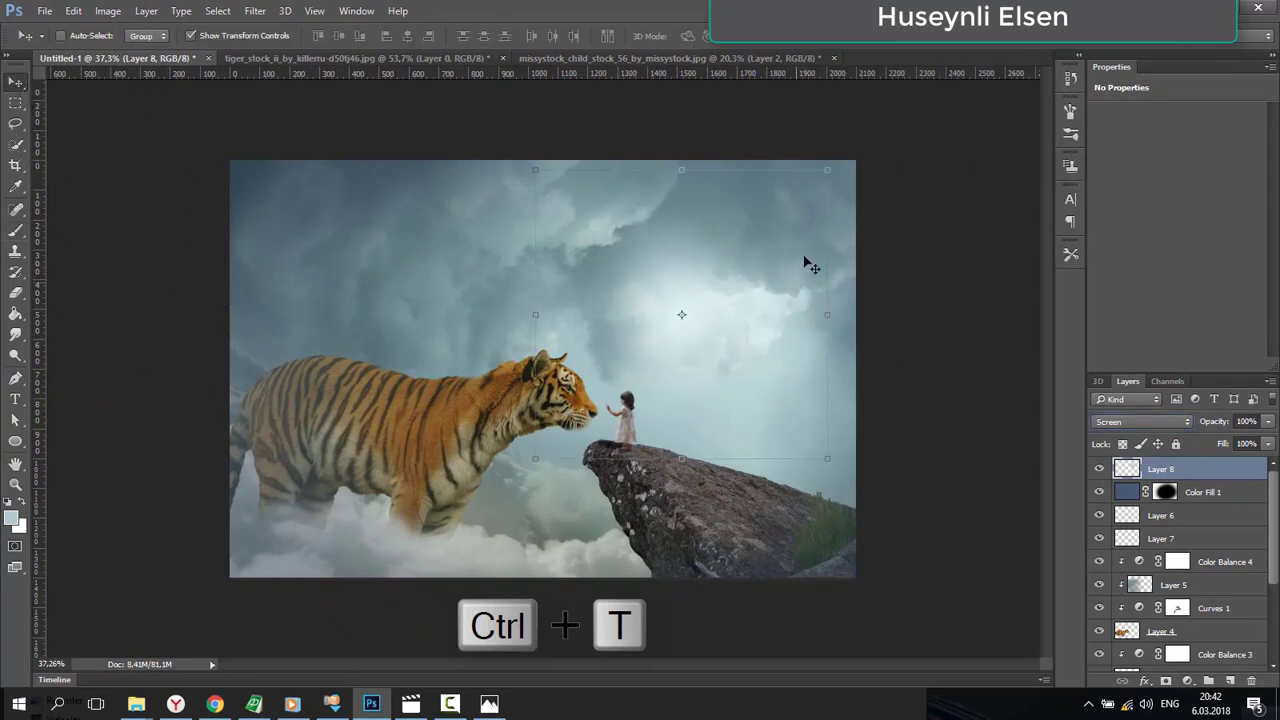
key(ctrl+t)
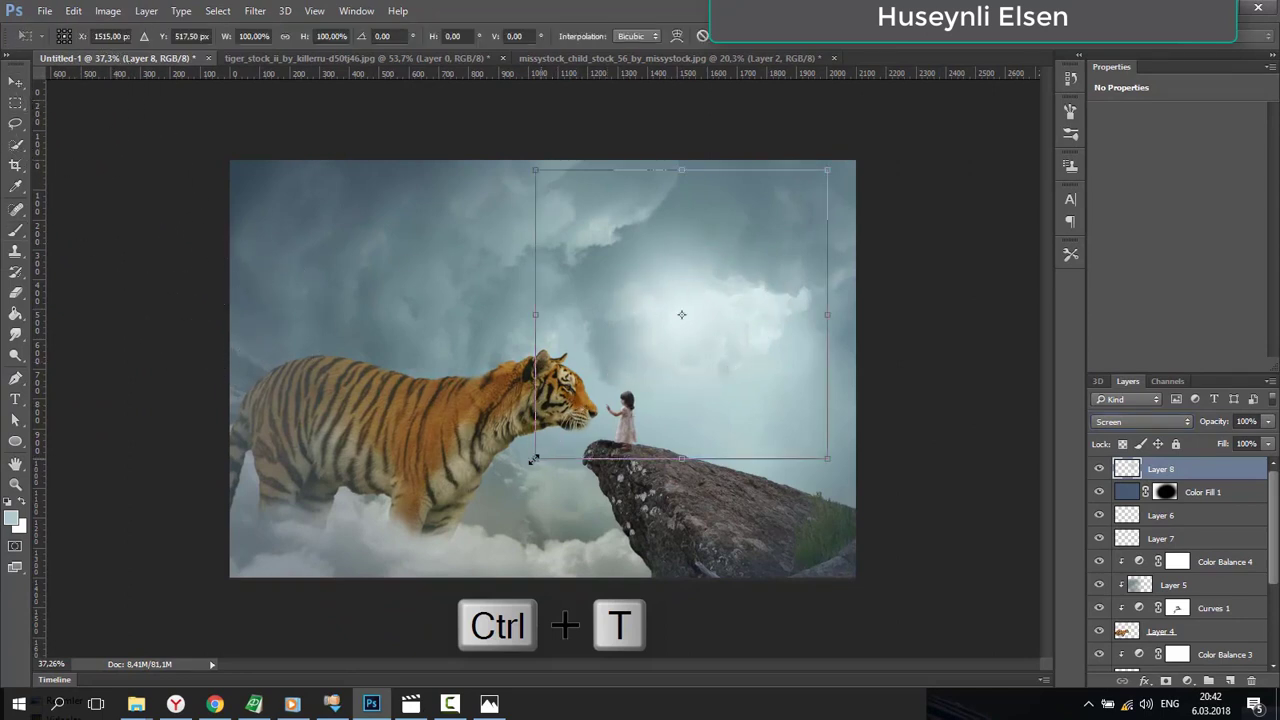
drag(535, 459, 462, 495)
drag(701, 397, 750, 376)
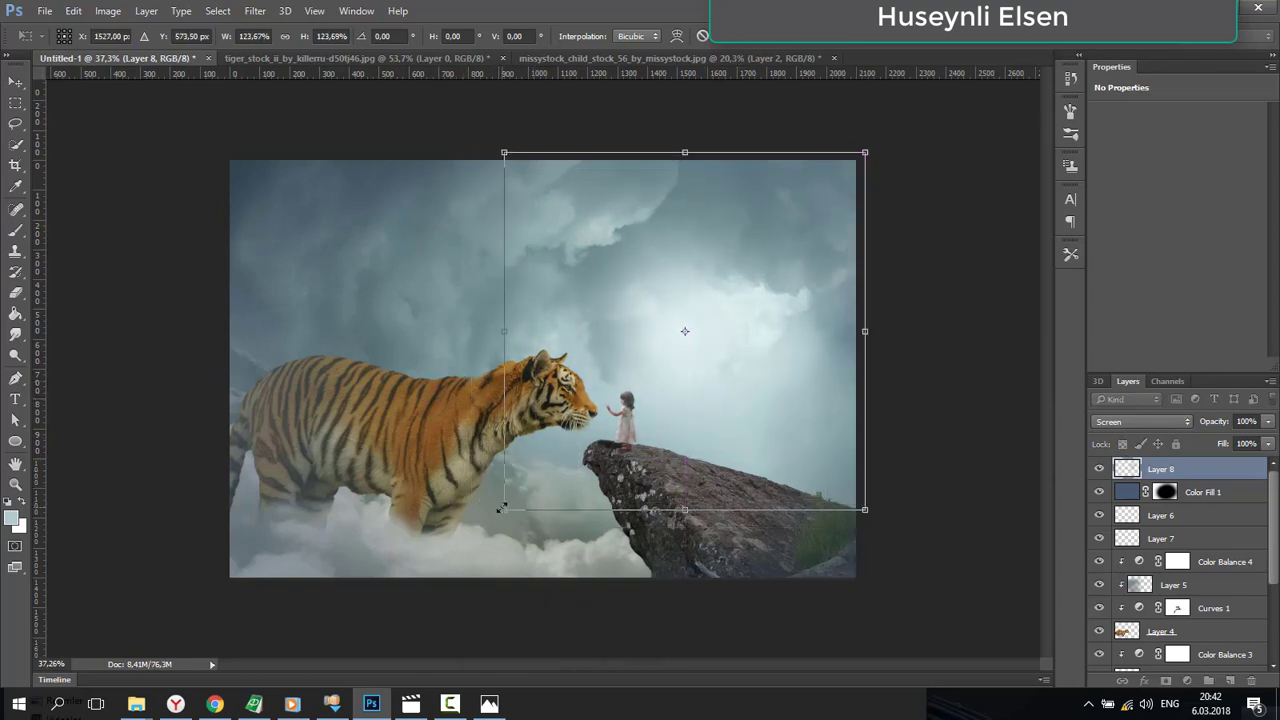
drag(500, 510, 457, 543)
drag(675, 447, 712, 421)
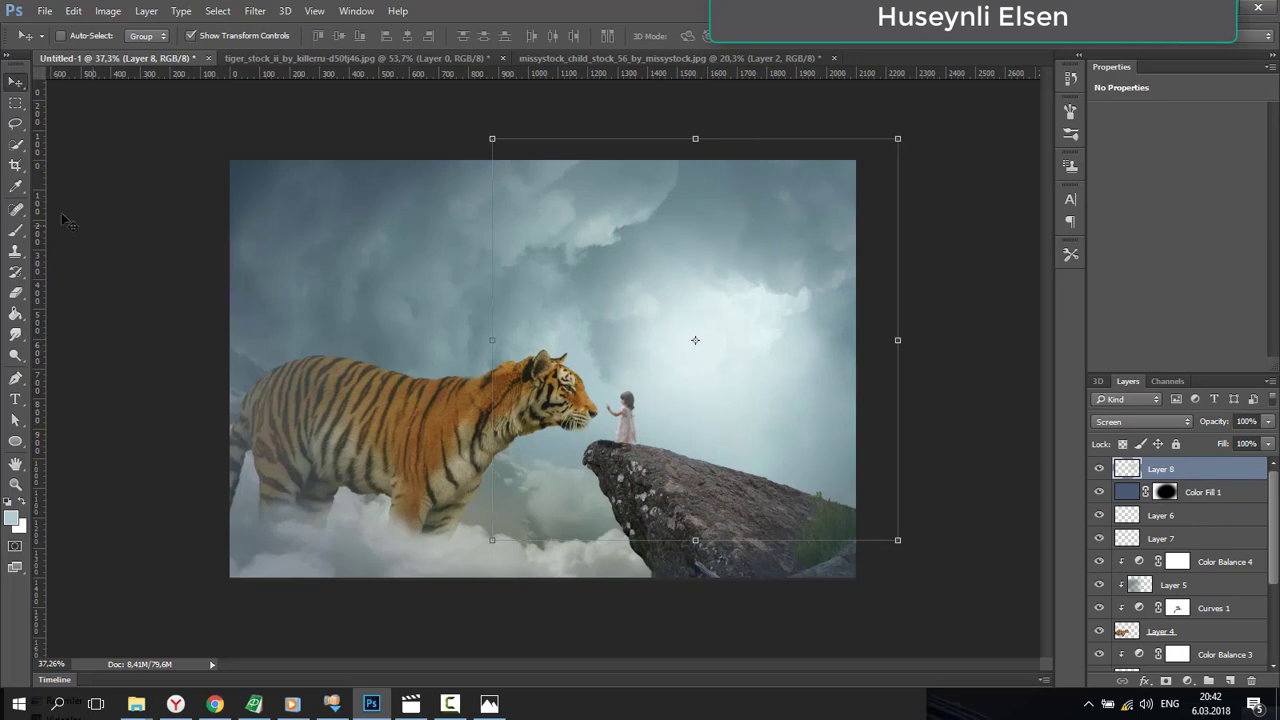
- Scale the glow layer to about 136% and shift it over the bright clouds above the cliff
key(ctrl+t)
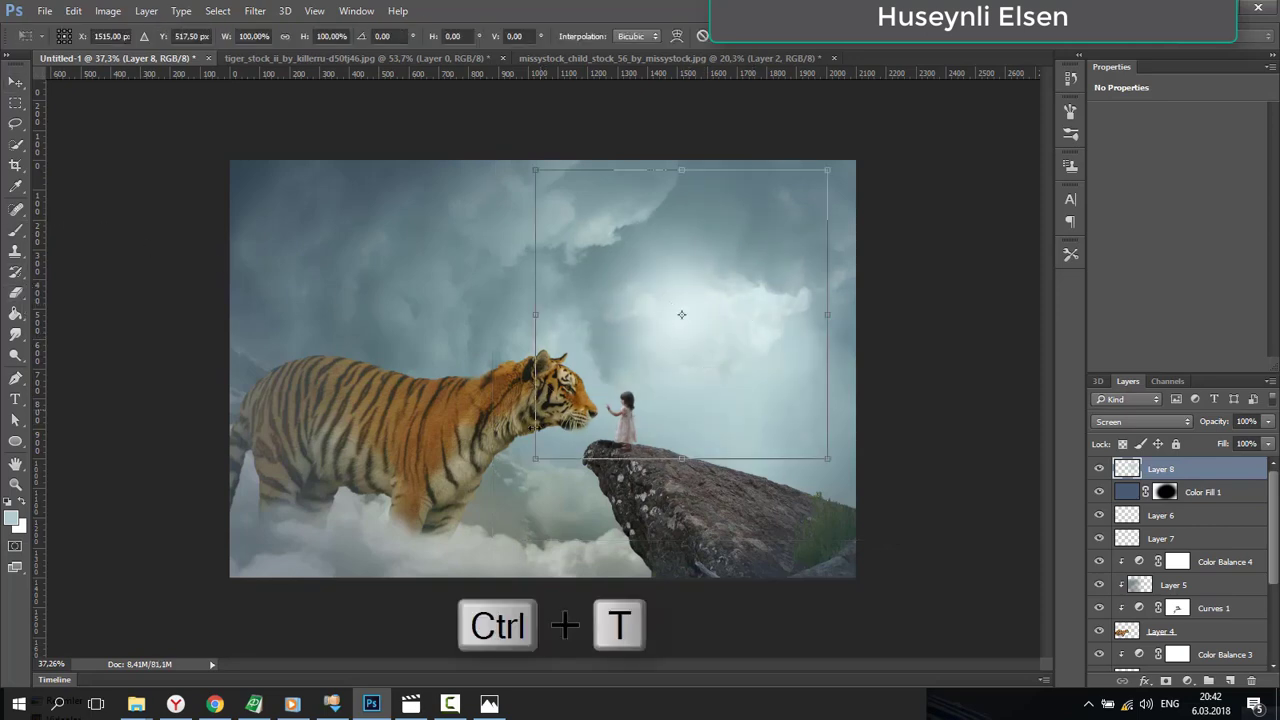
drag(540, 459, 431, 515)
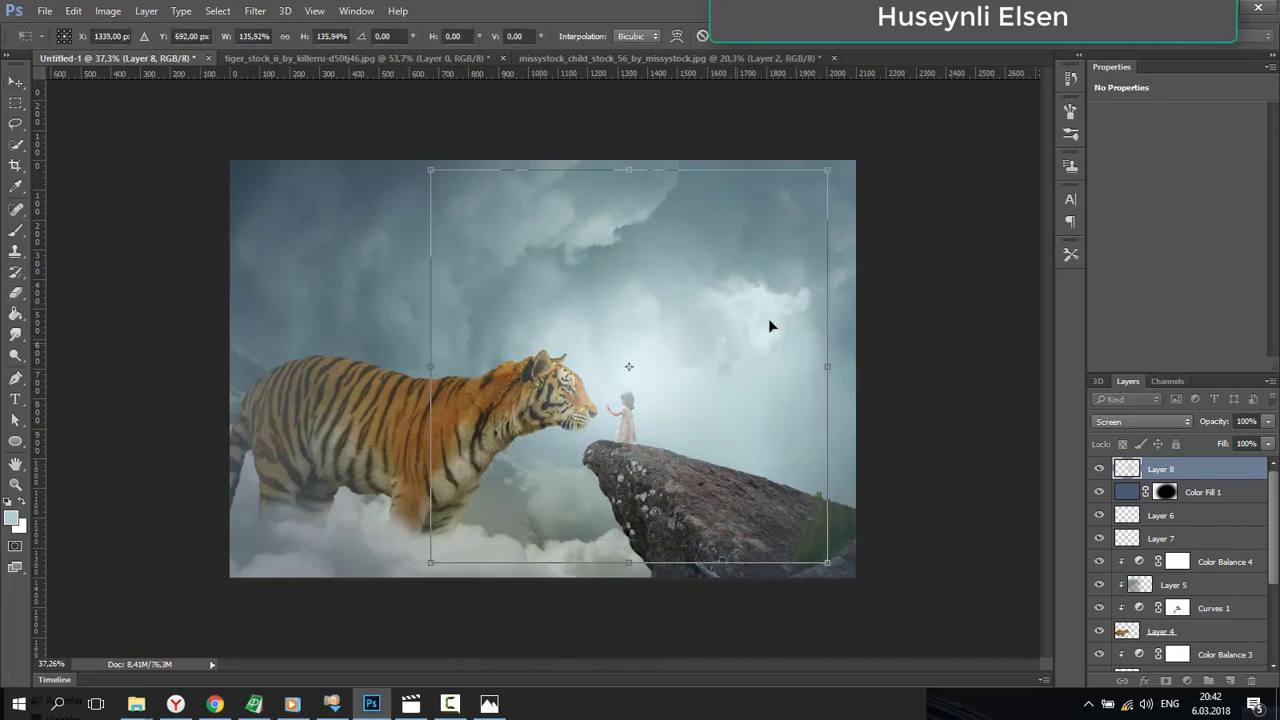
drag(771, 323, 794, 304)
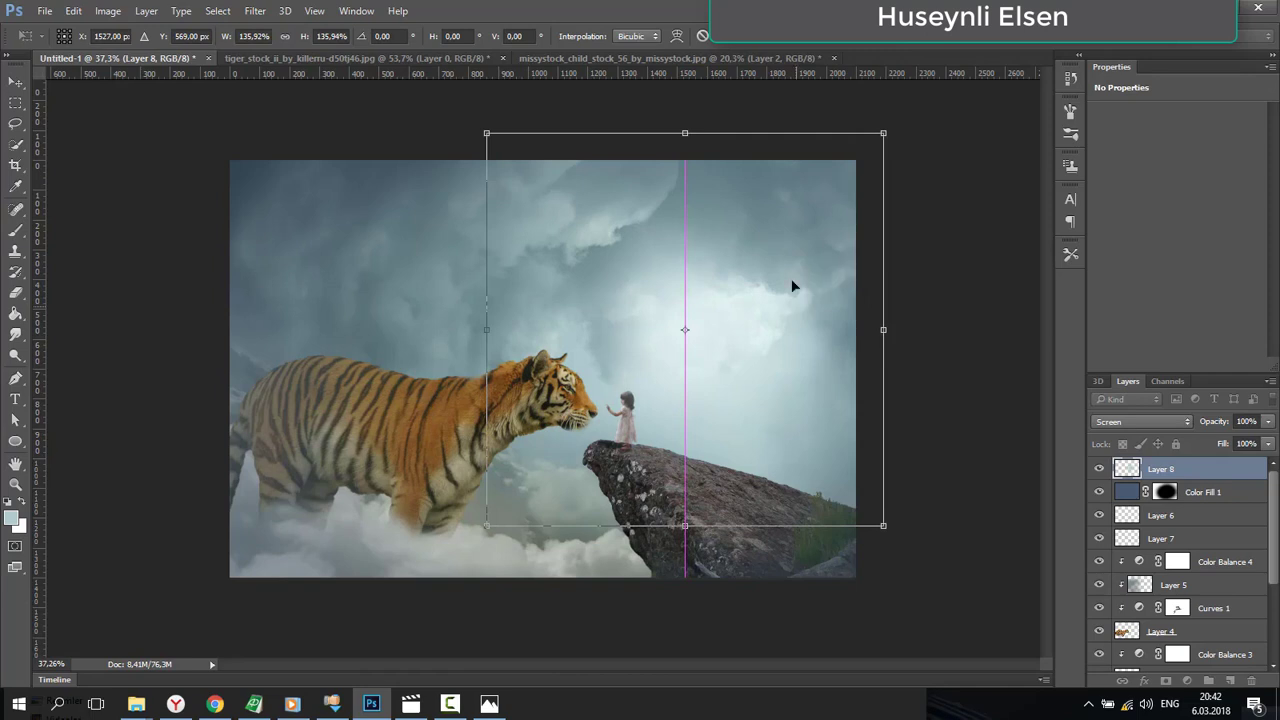
click(731, 37)
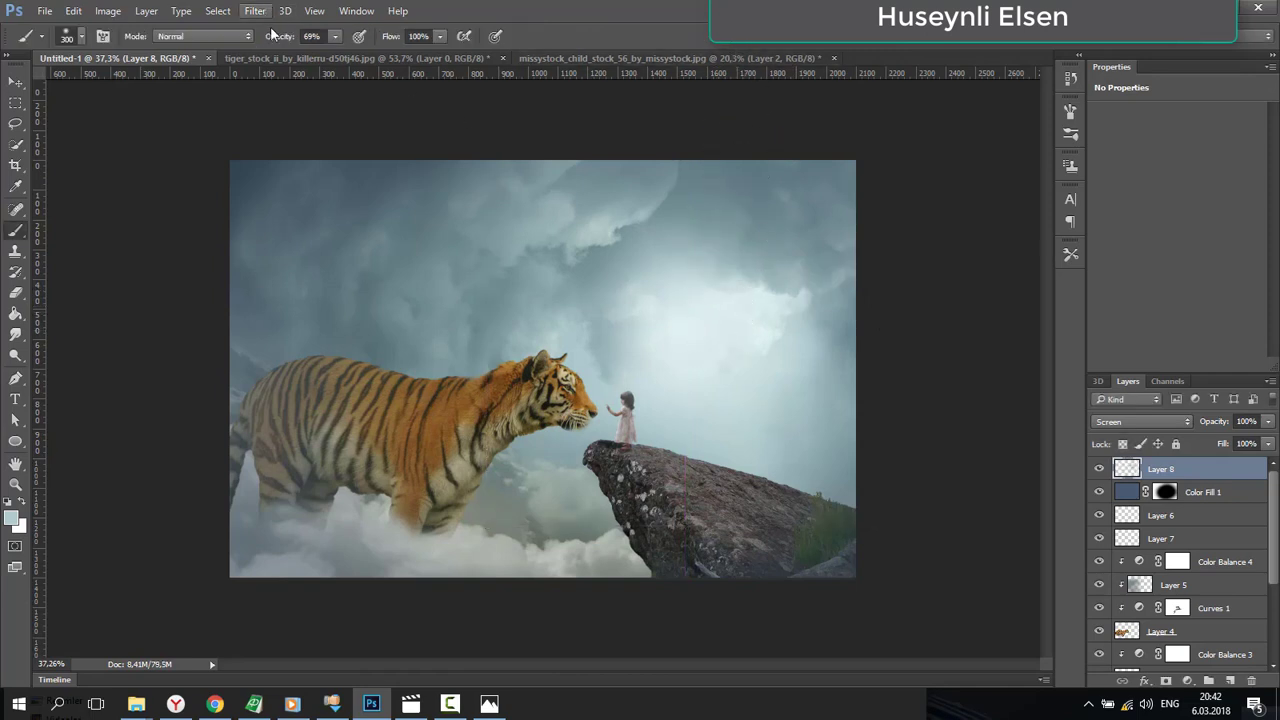
- Set the brush to 58% opacity and 500 px and paint more pale glow over the bright sky beyond the girl
drag(290, 42, 280, 44)
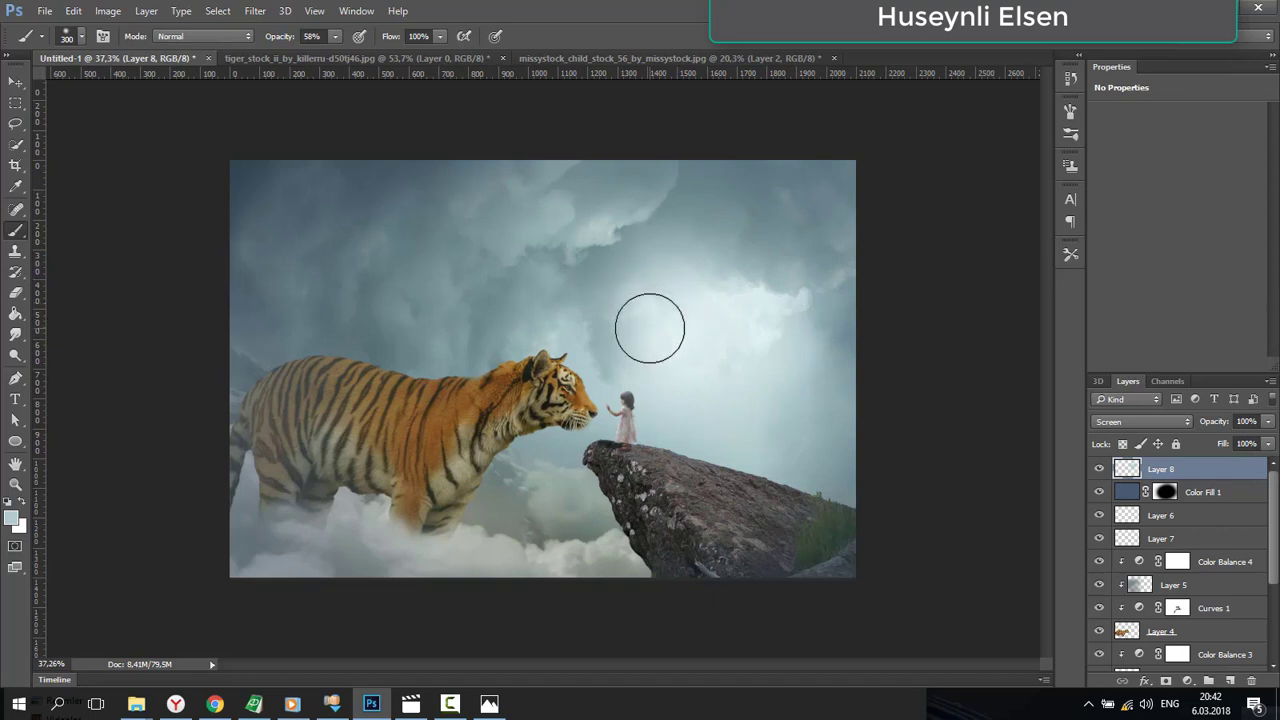
key(bracketright)
key(bracketright)
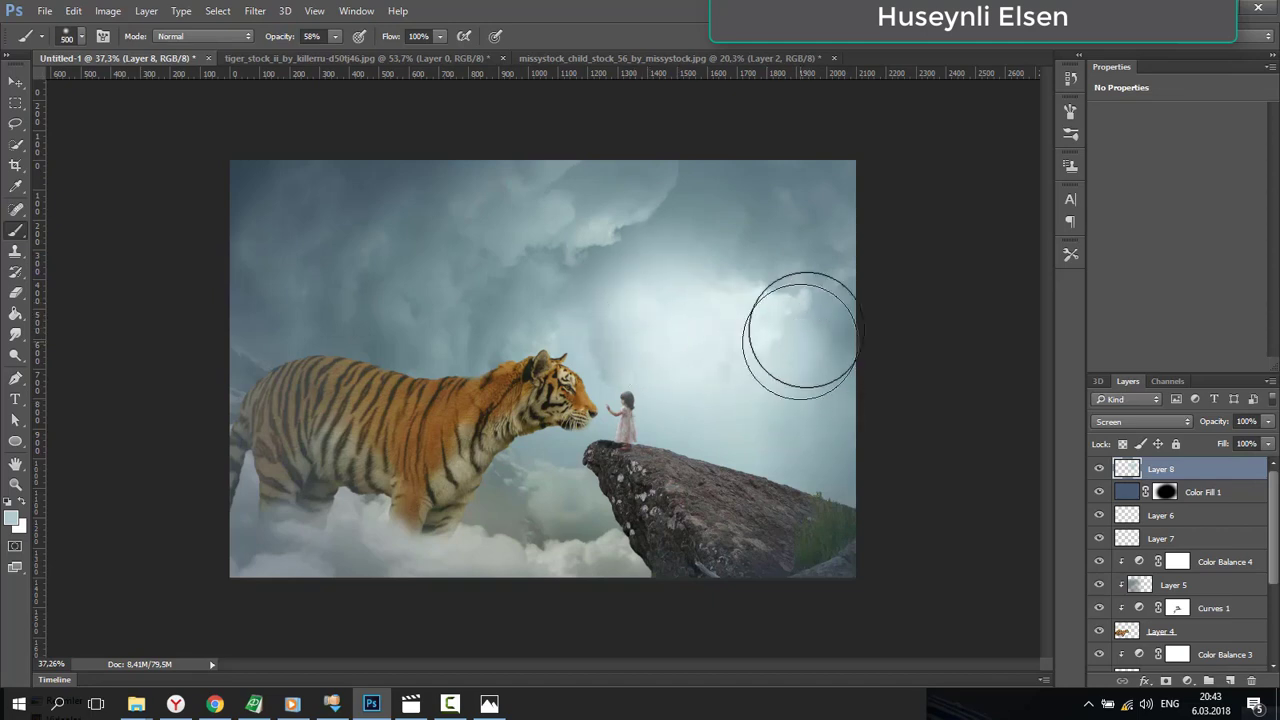
click(768, 324)
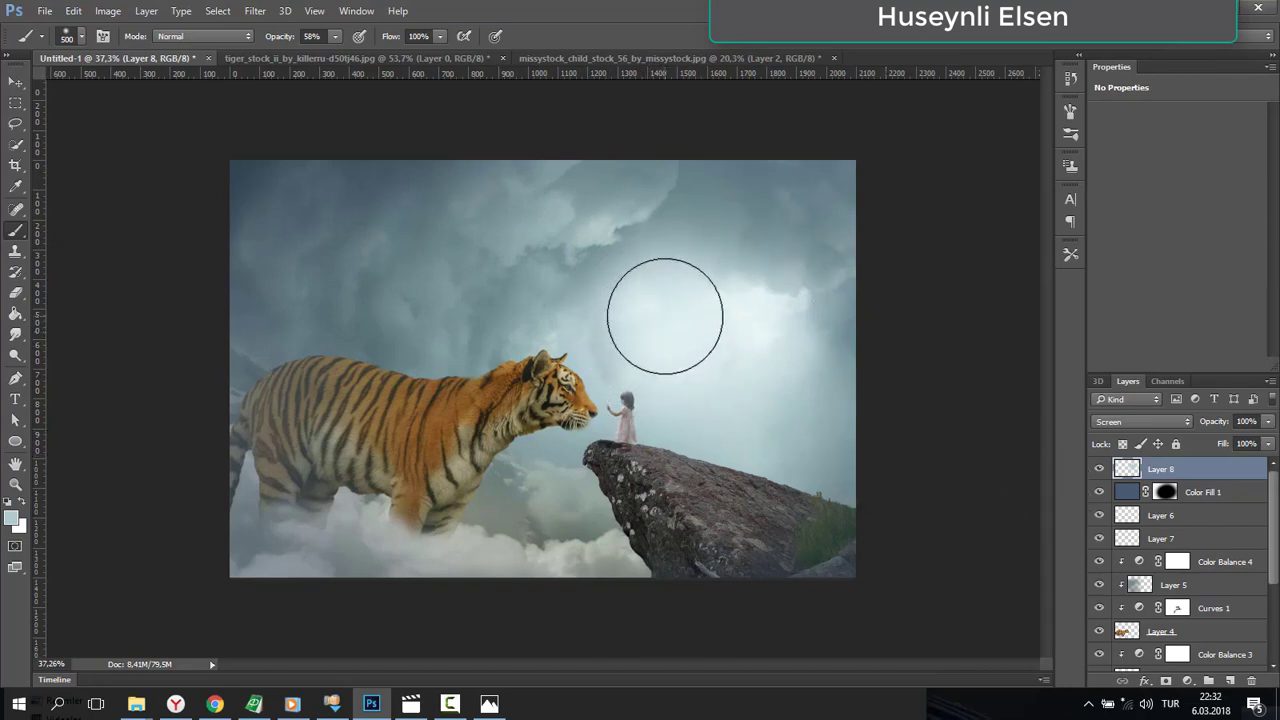
click(768, 362)
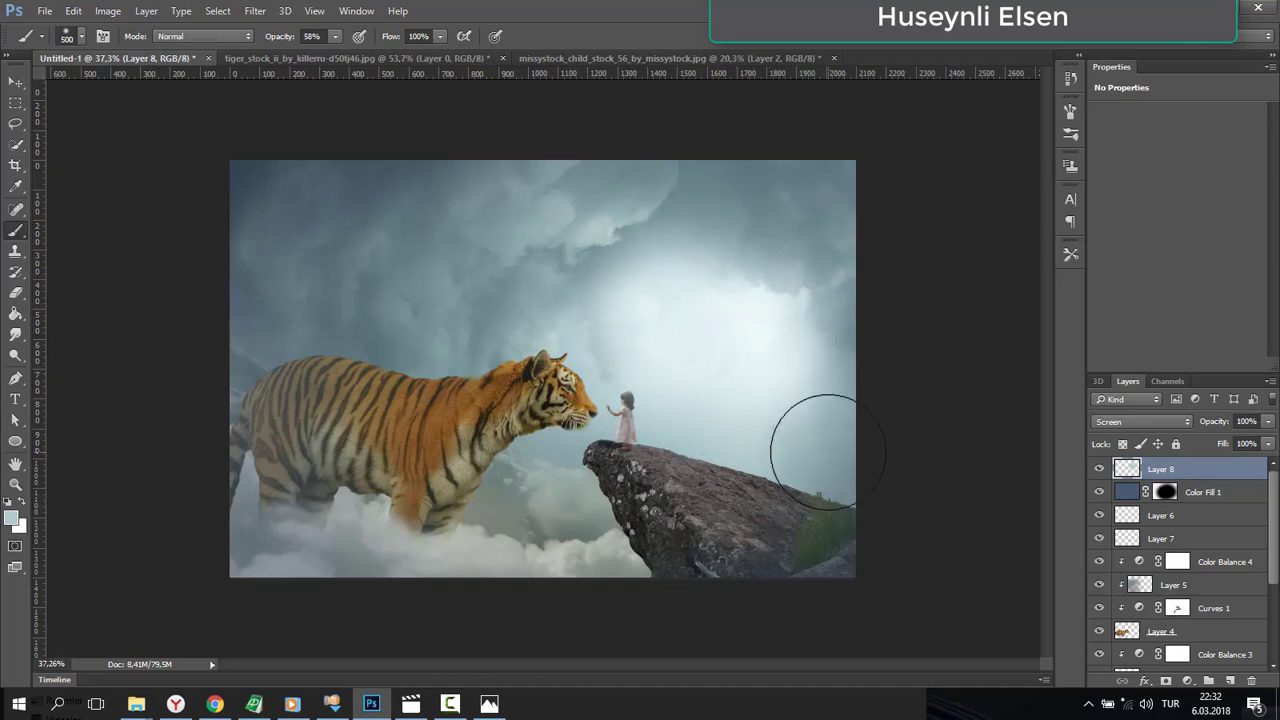
- Enlarge the glow layer slightly, nudge it into place and compare the image with and without it
key(ctrl+t)
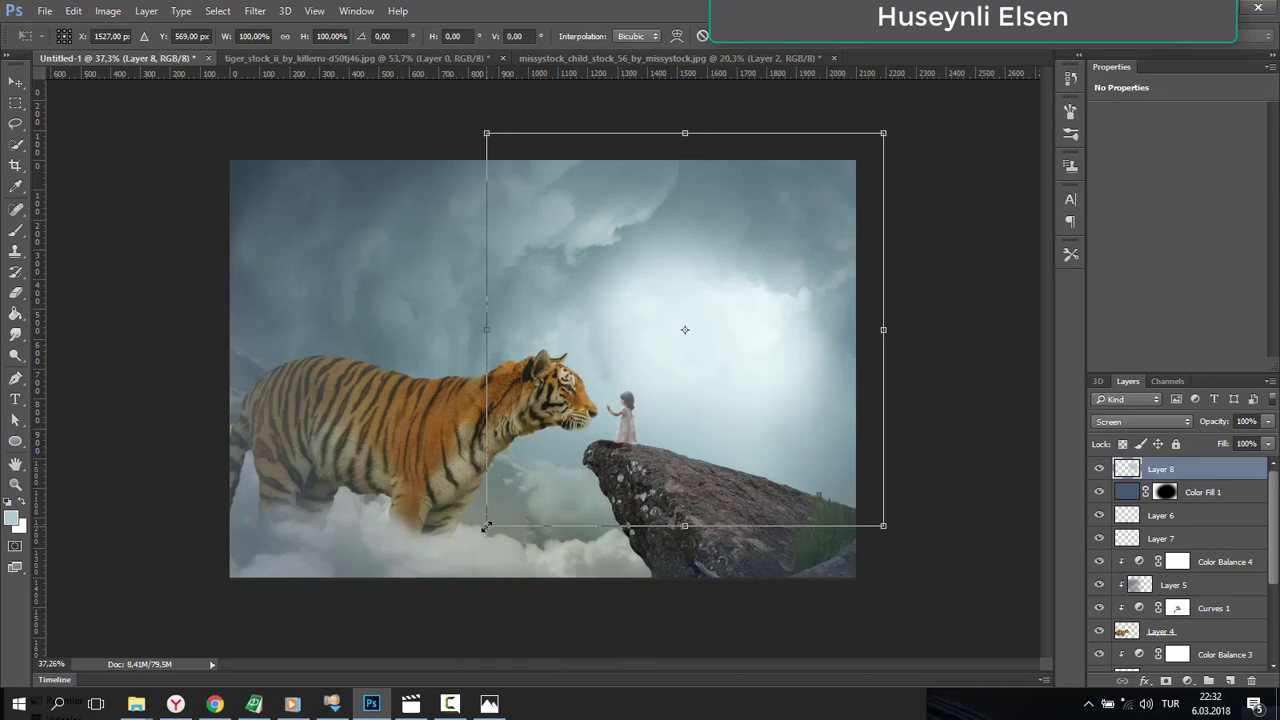
drag(484, 527, 466, 537)
drag(711, 408, 705, 408)
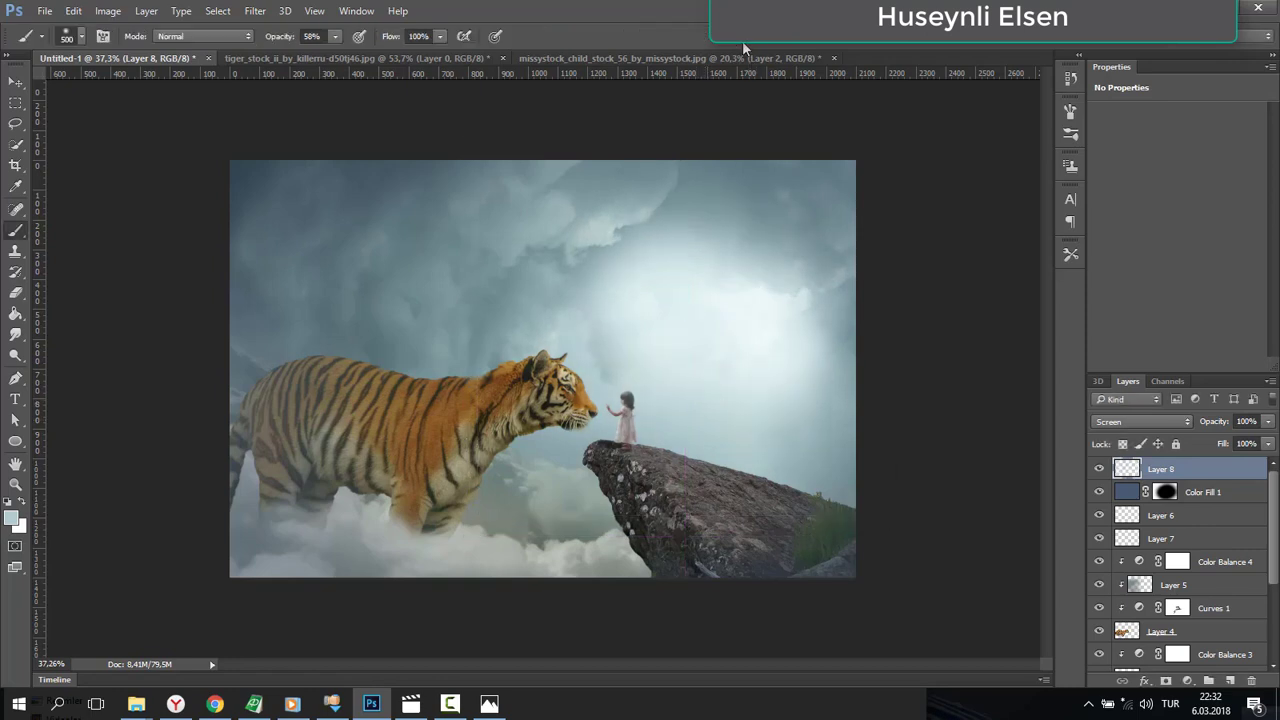
key(Return)
key(b)
click(1099, 469)
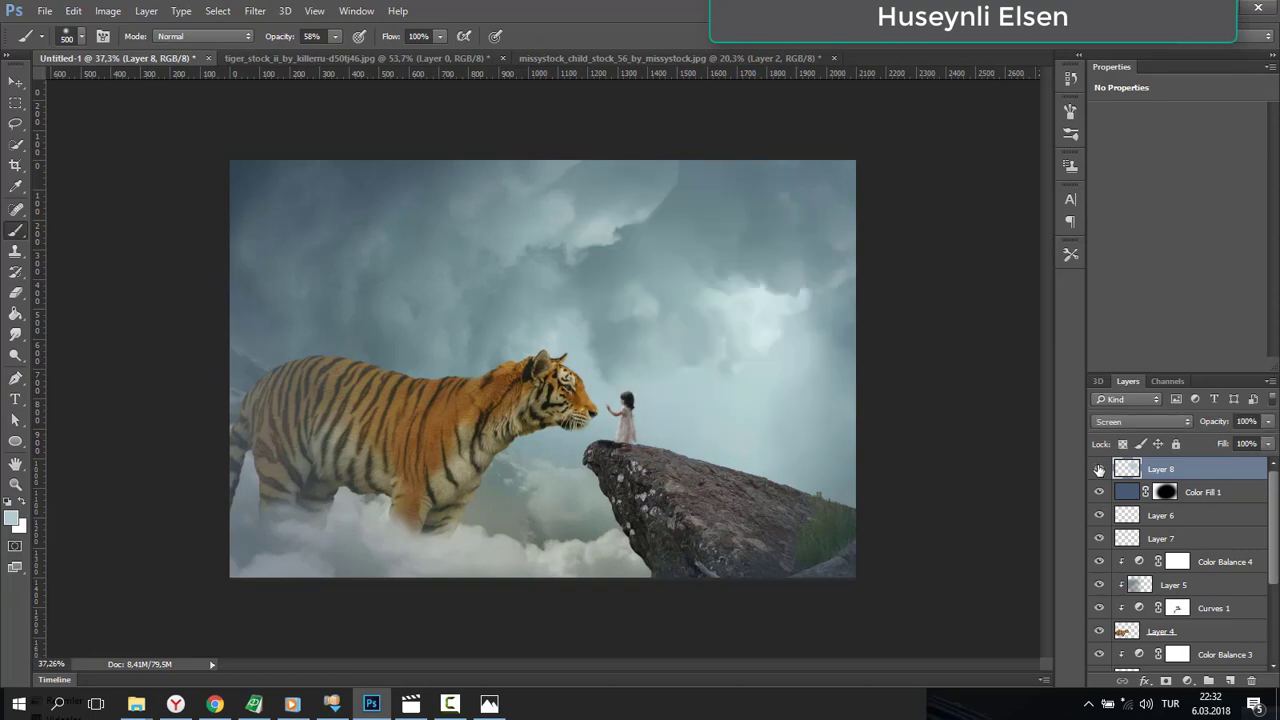
click(1099, 469)
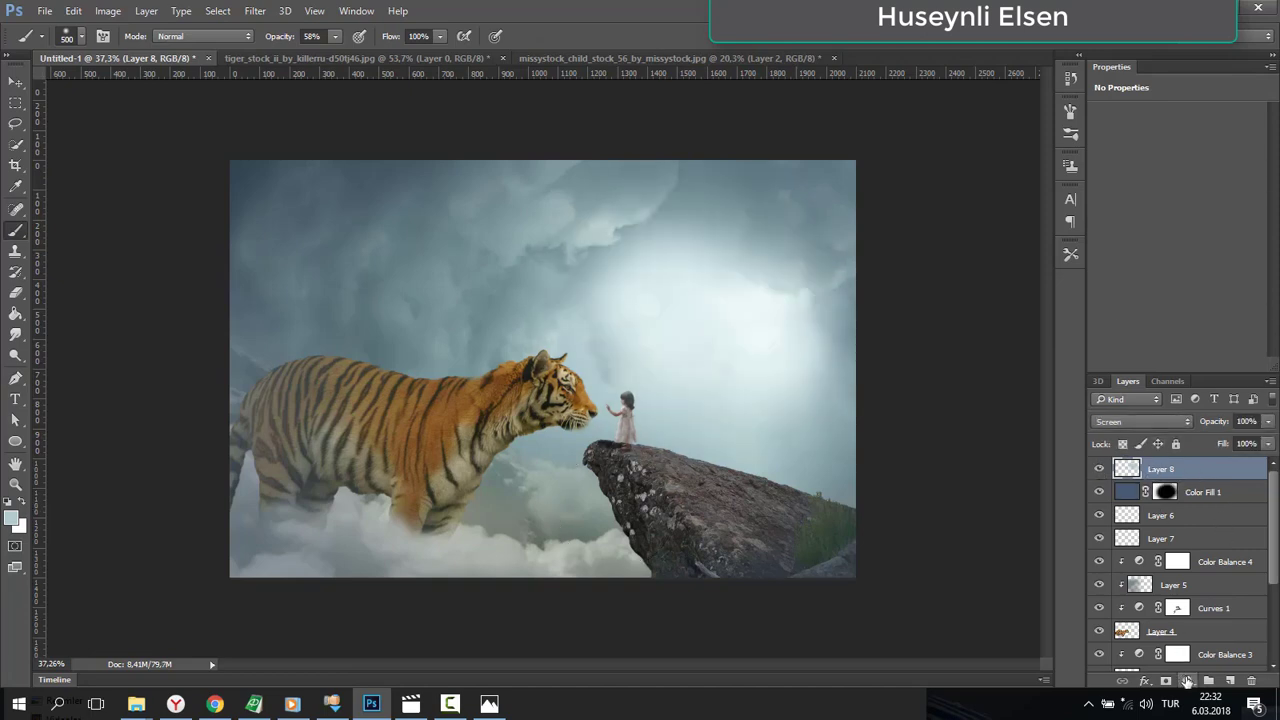
- Add a Curves adjustment and, in the Blue channel, set the black point to 13/3, white output to 232 and midpoint to 115/100
click(1187, 681)
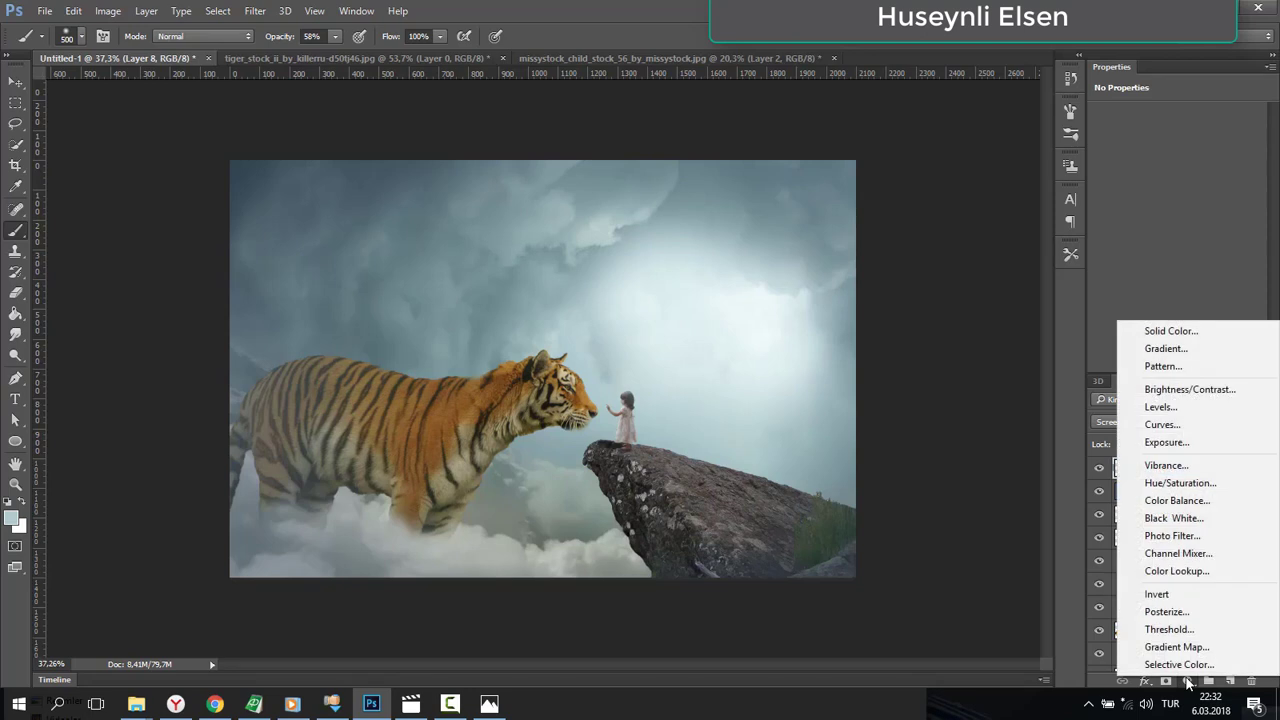
click(1183, 423)
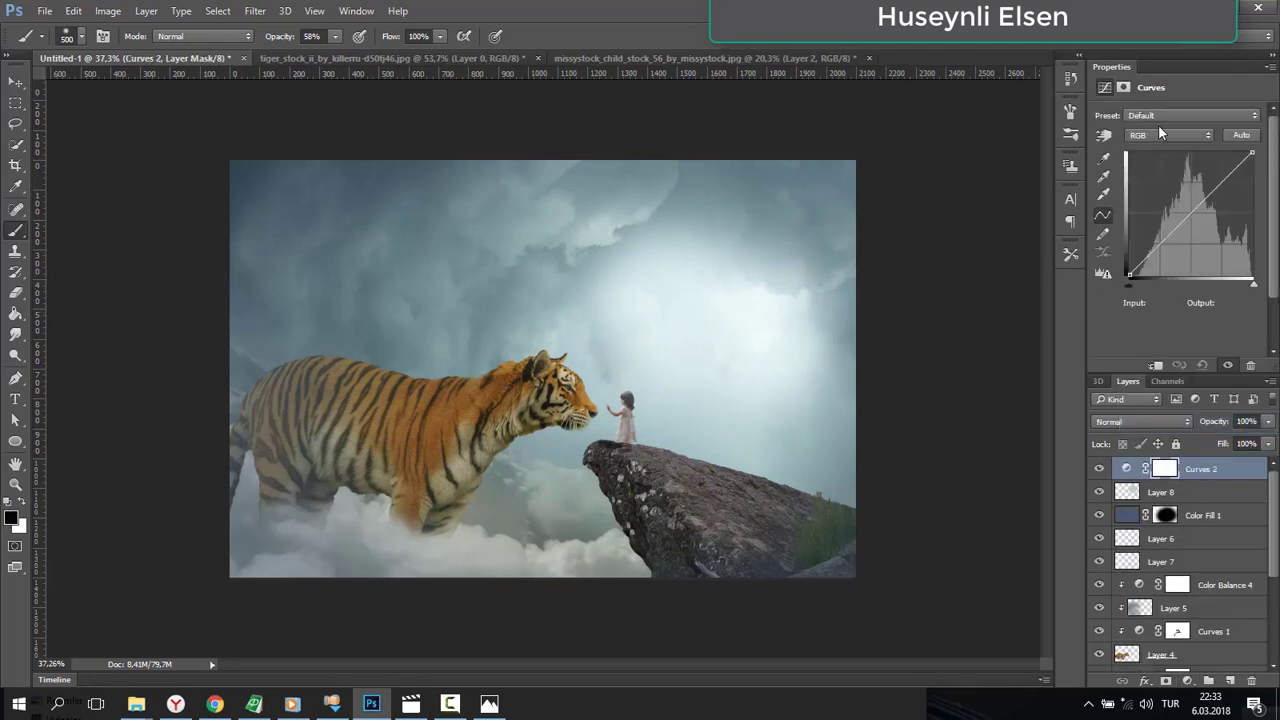
click(1160, 135)
click(1150, 178)
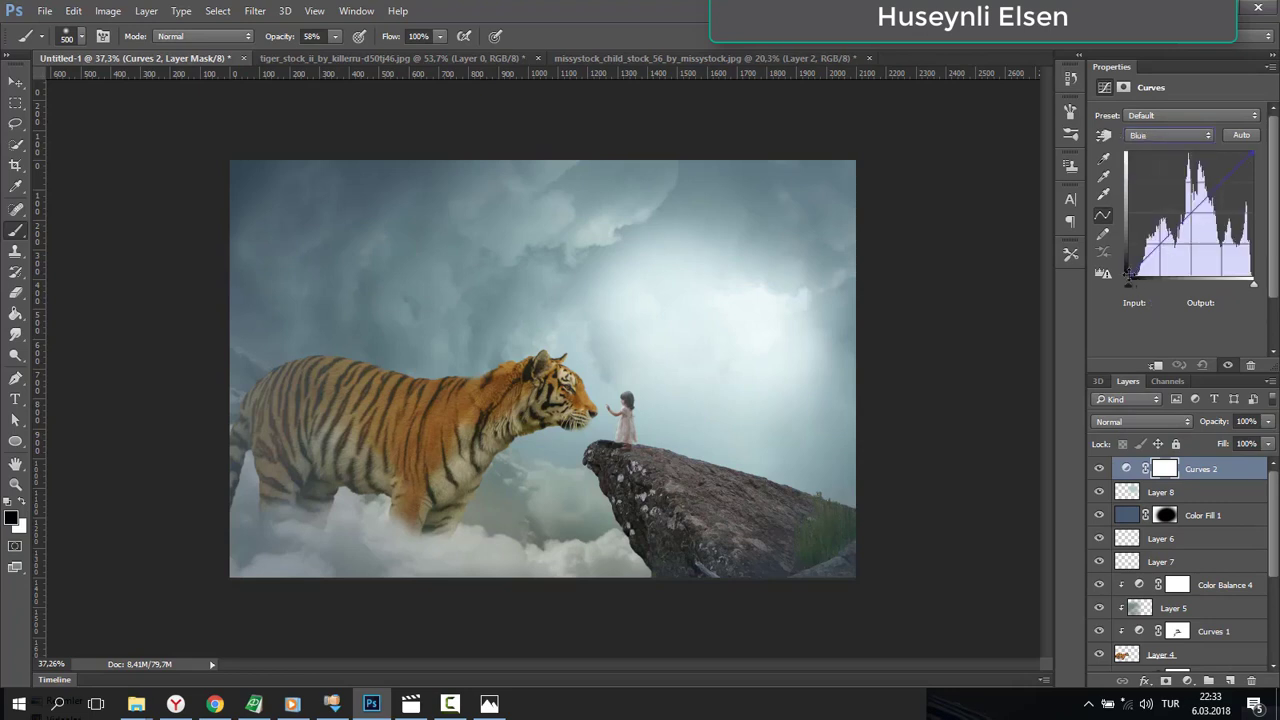
drag(1134, 277, 1134, 276)
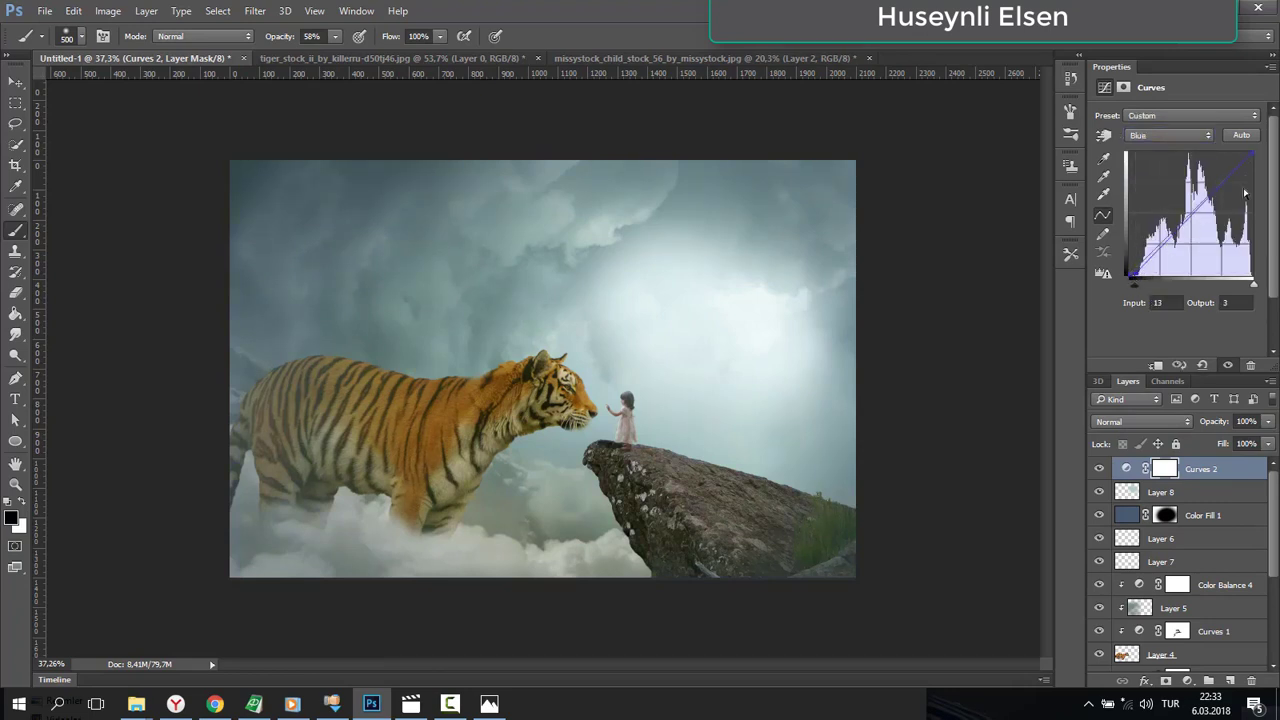
drag(1251, 153, 1253, 163)
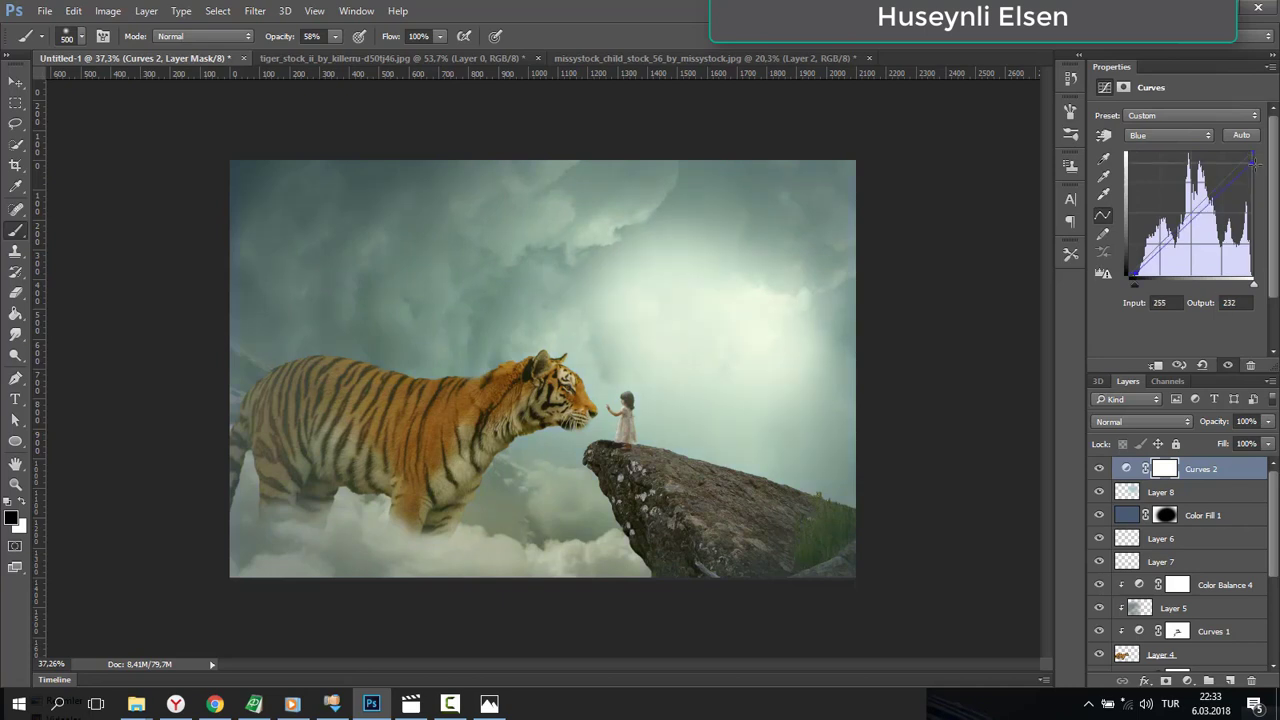
drag(1188, 213, 1183, 218)
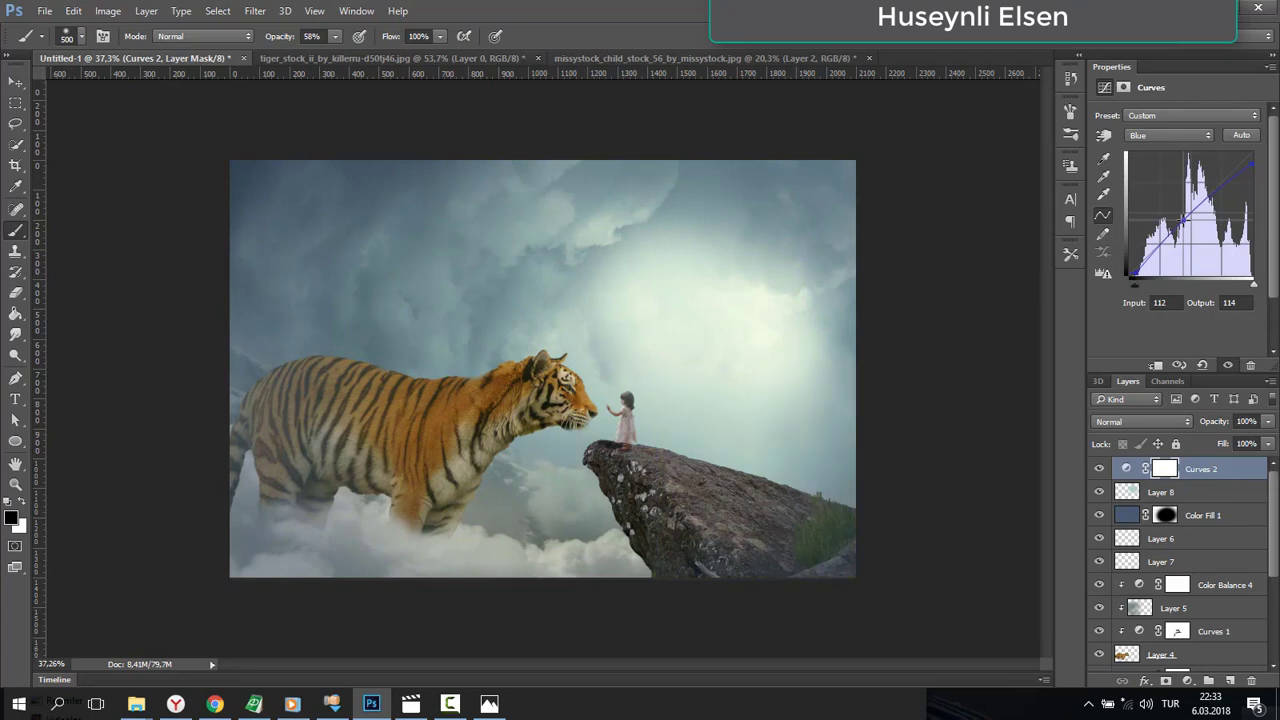
drag(1184, 220, 1186, 229)
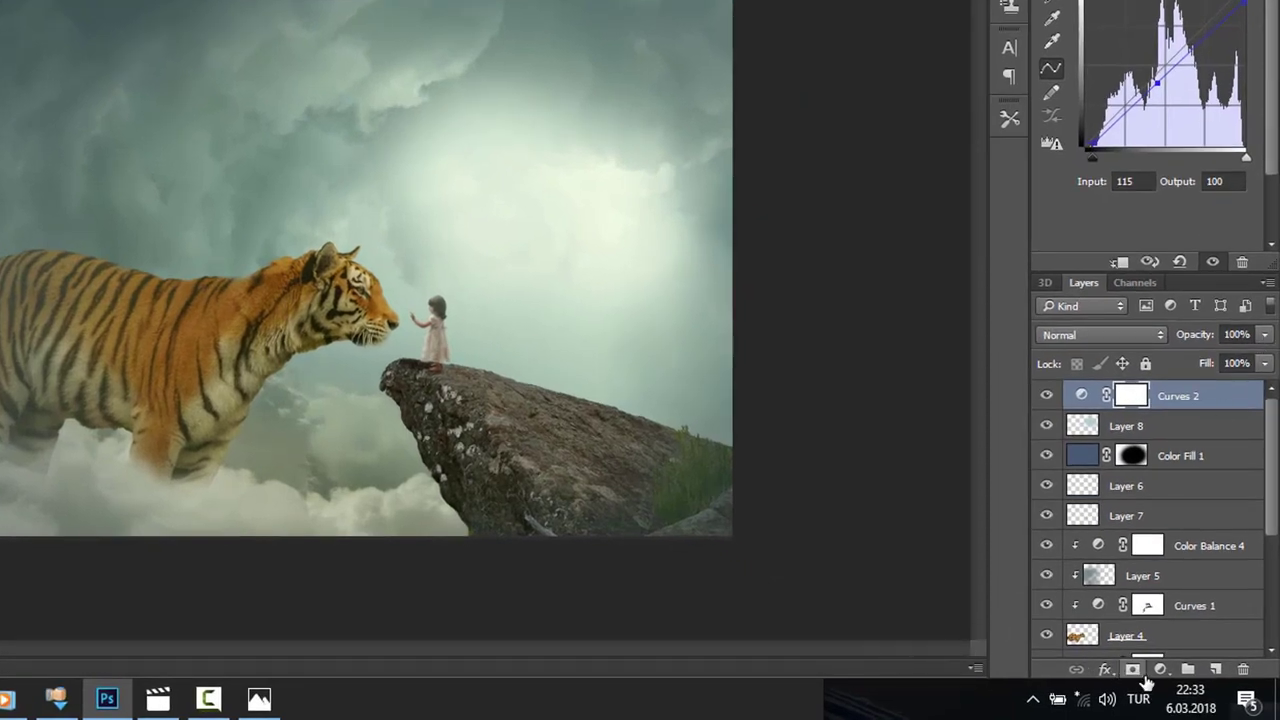
- Add a Color Balance adjustment above the curves and set the highlights' Yellow–Blue value to +11
click(1160, 669)
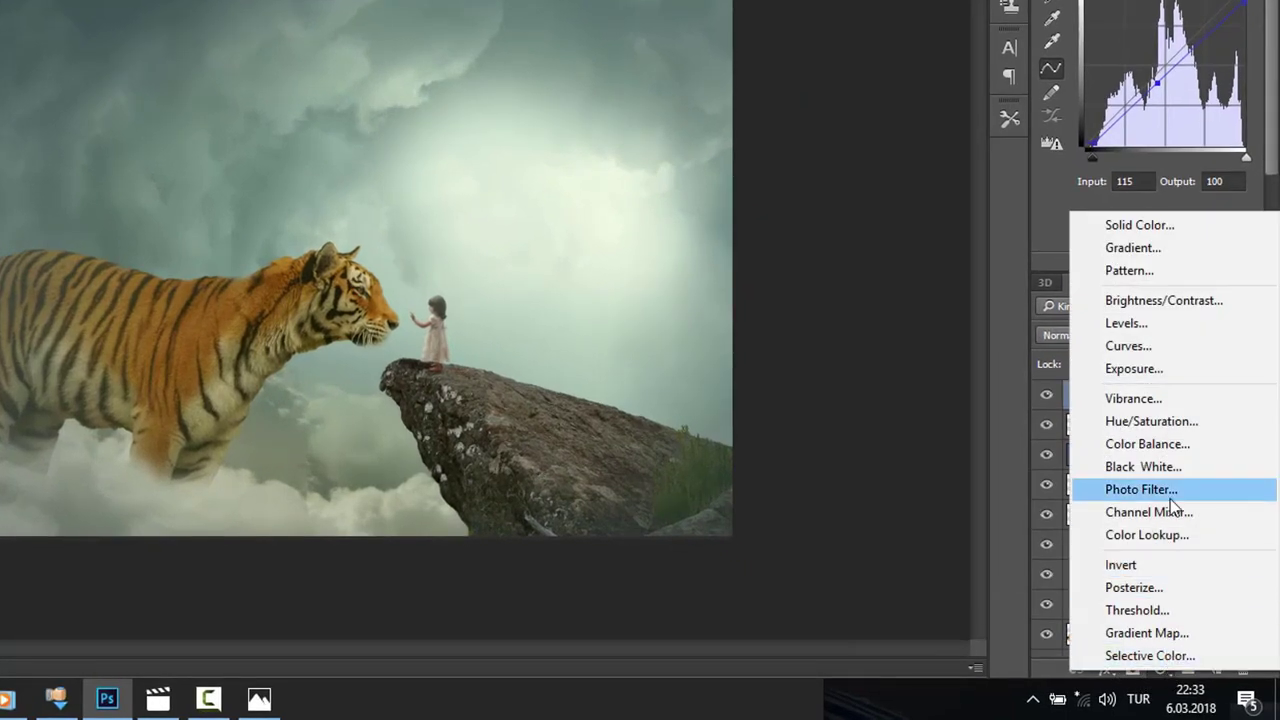
click(1192, 446)
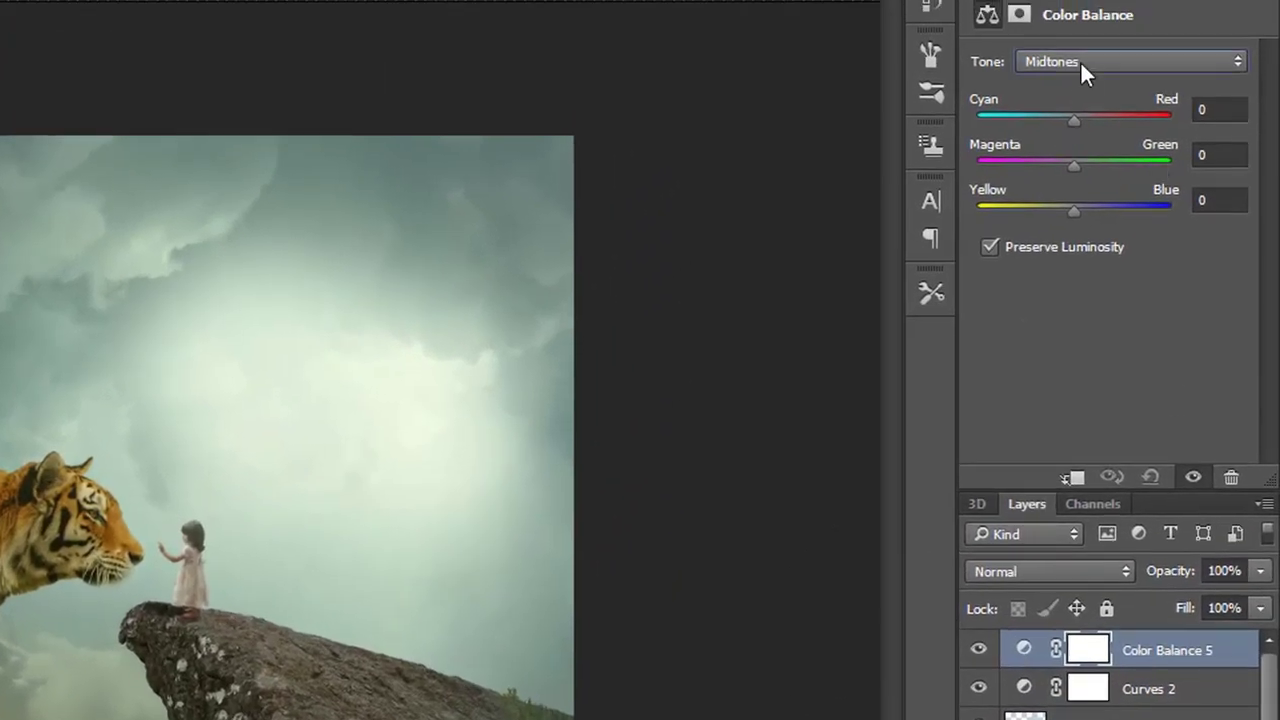
click(1080, 60)
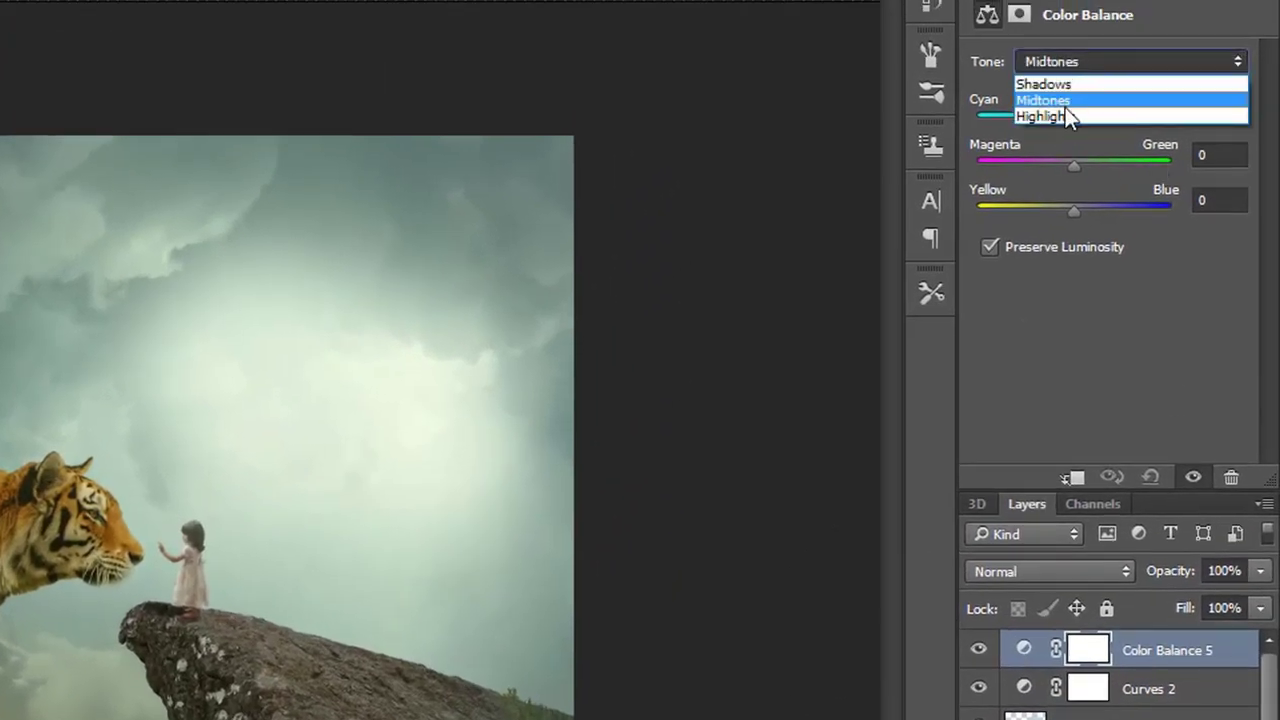
click(1063, 111)
drag(1071, 212, 1084, 210)
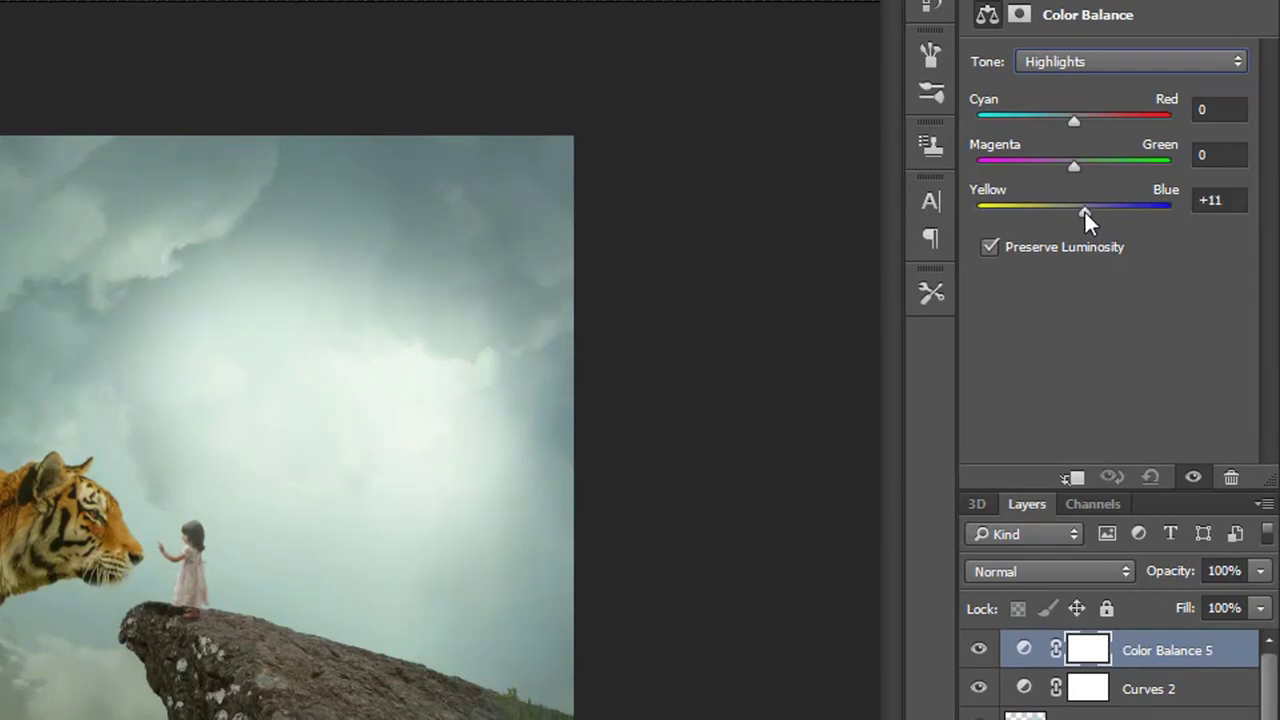
- Set the Color Balance midtones to +14 red and +16 blue, then check the image with and without the colour adjustments
click(1094, 62)
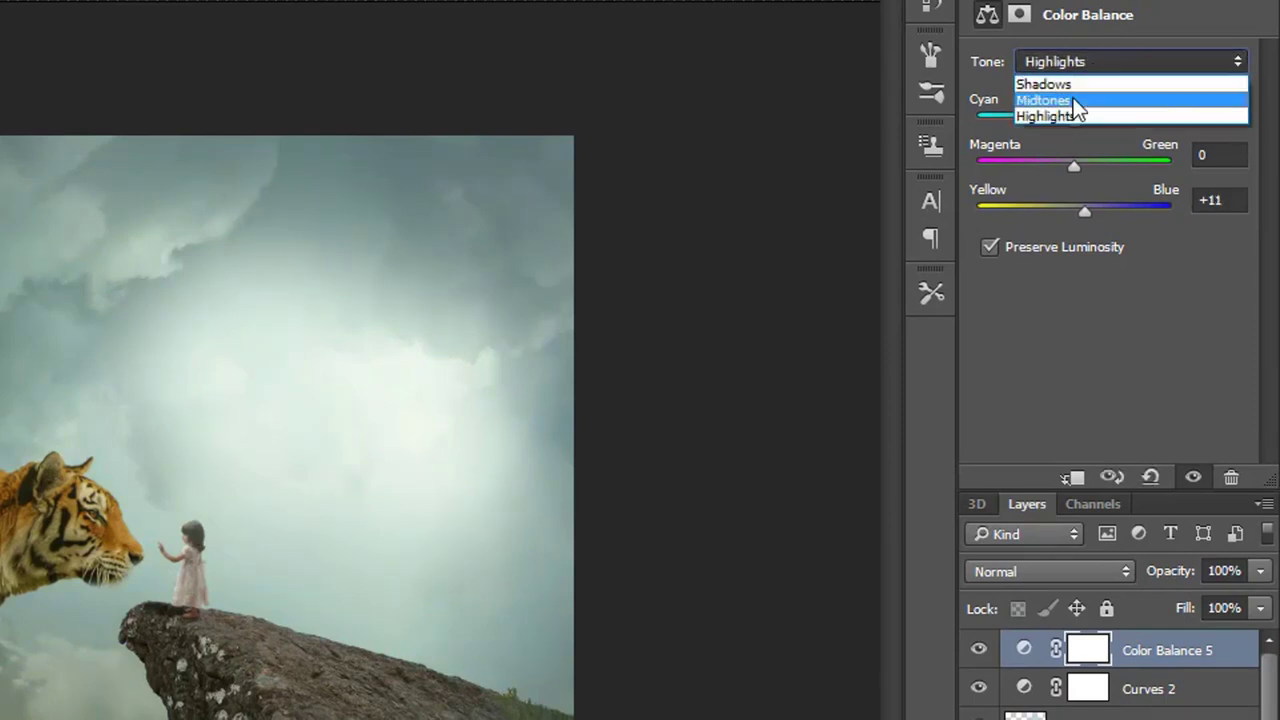
click(1074, 106)
drag(1076, 118, 1087, 119)
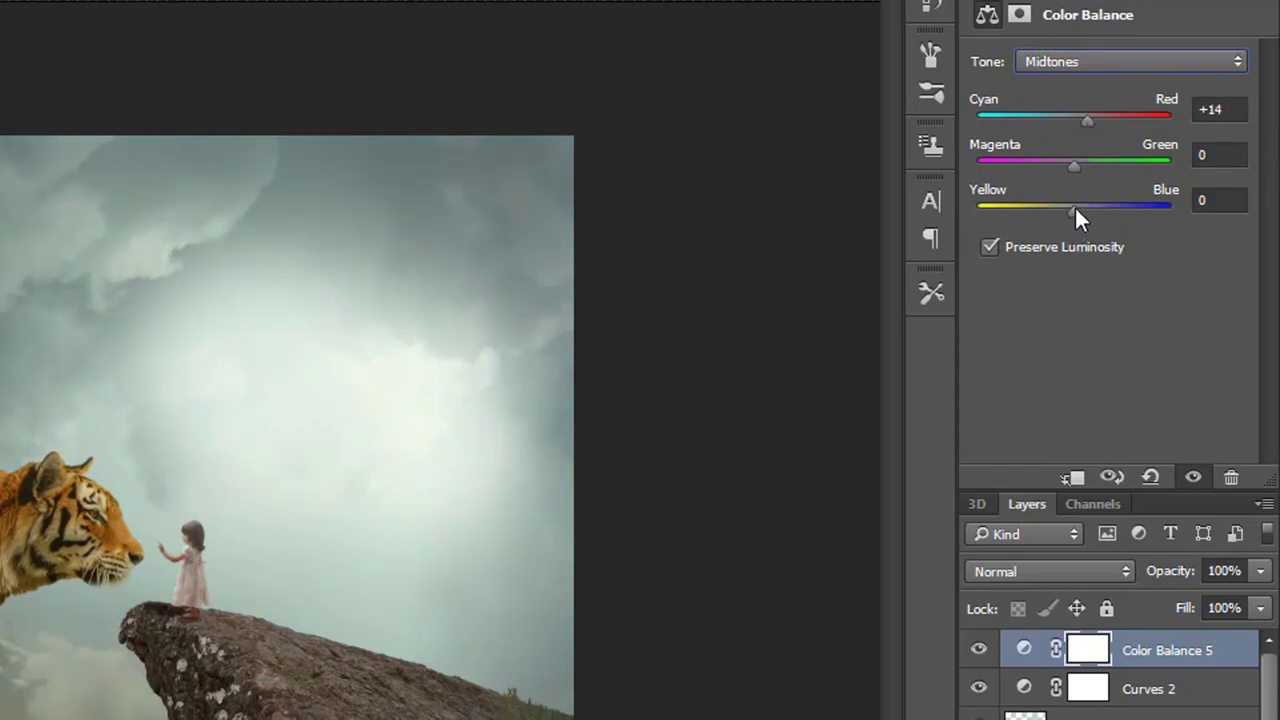
drag(1074, 210, 1089, 208)
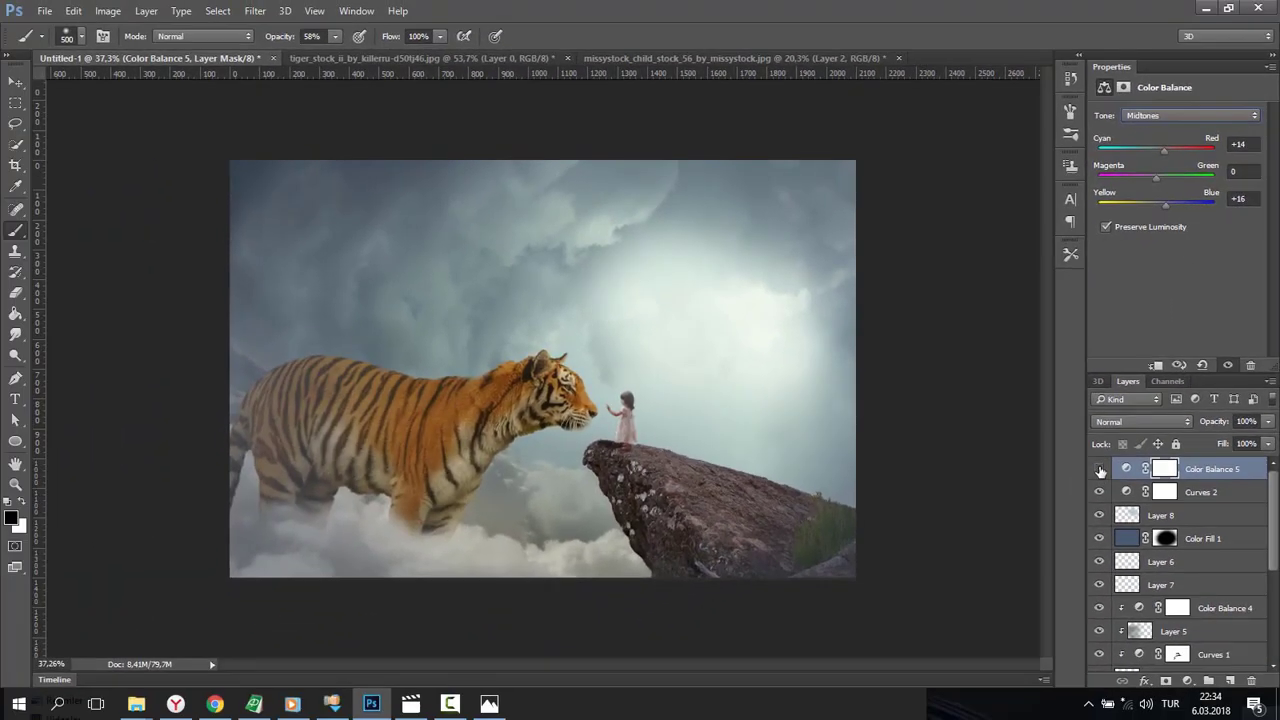
click(1100, 492)
click(1100, 494)
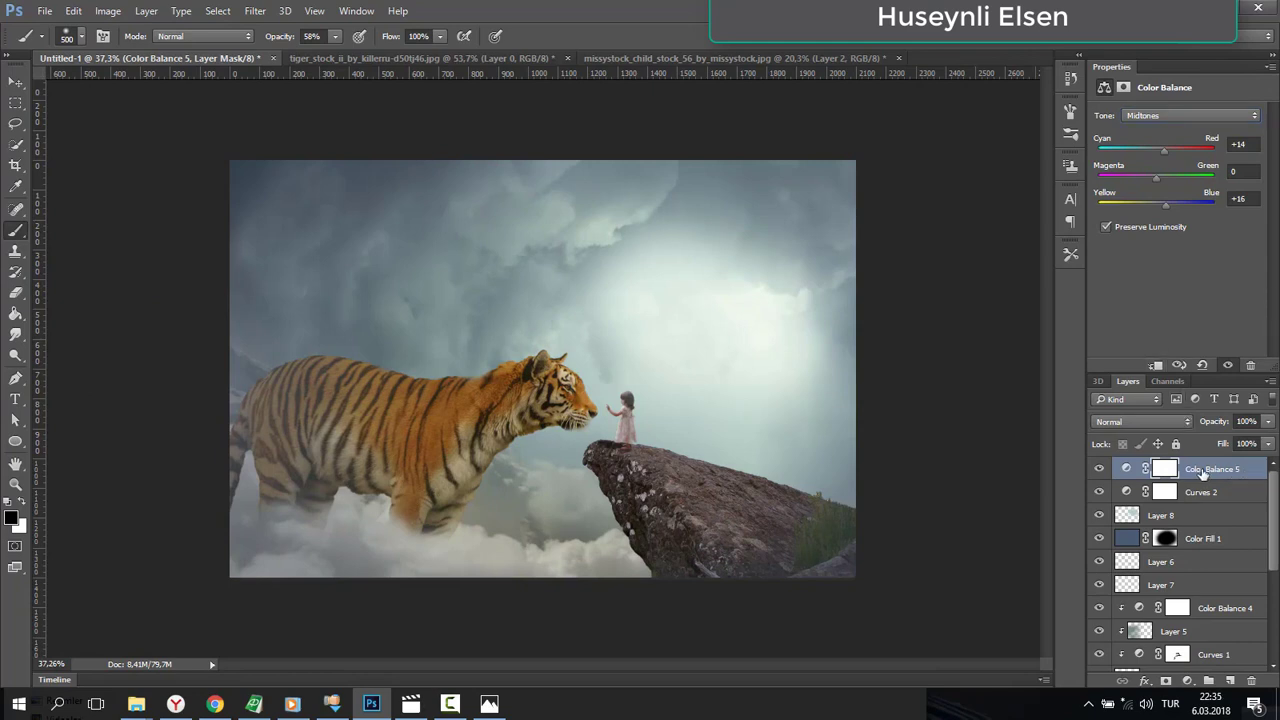
- Stamp all visible layers into a new top layer and start an Iris Blur on it
click(1254, 470)
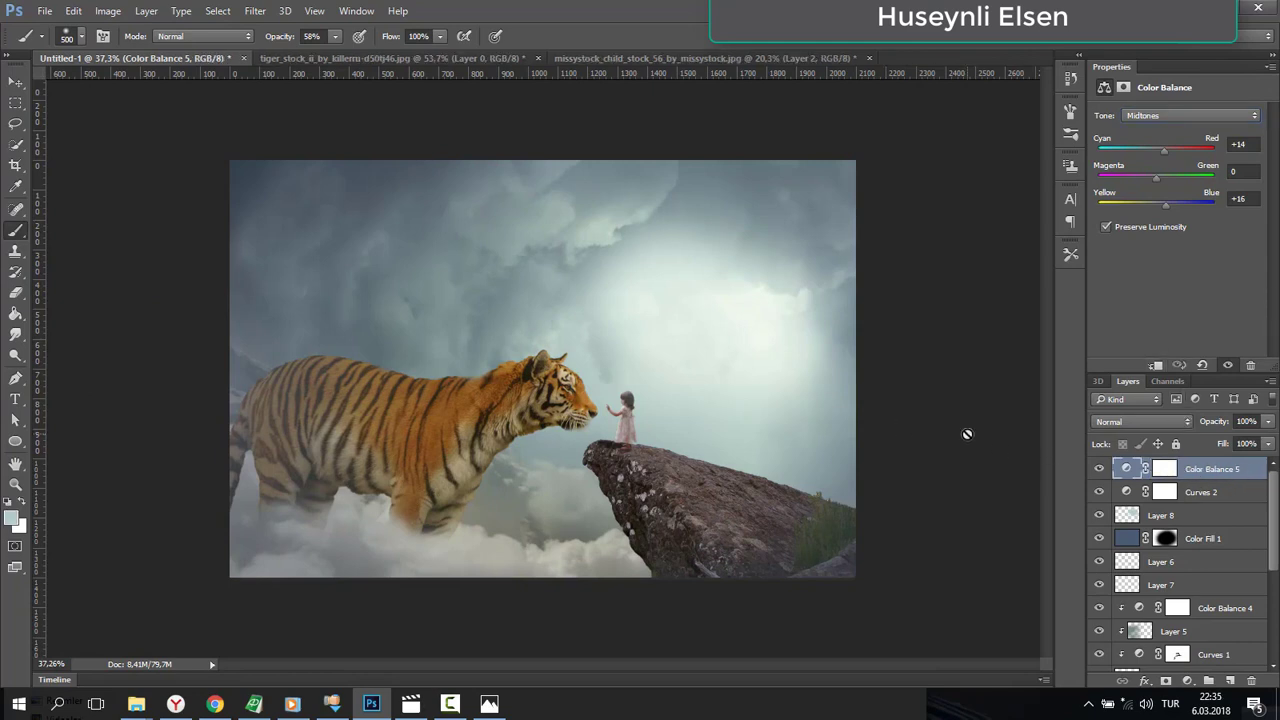
key(ctrl+shift+alt+e)
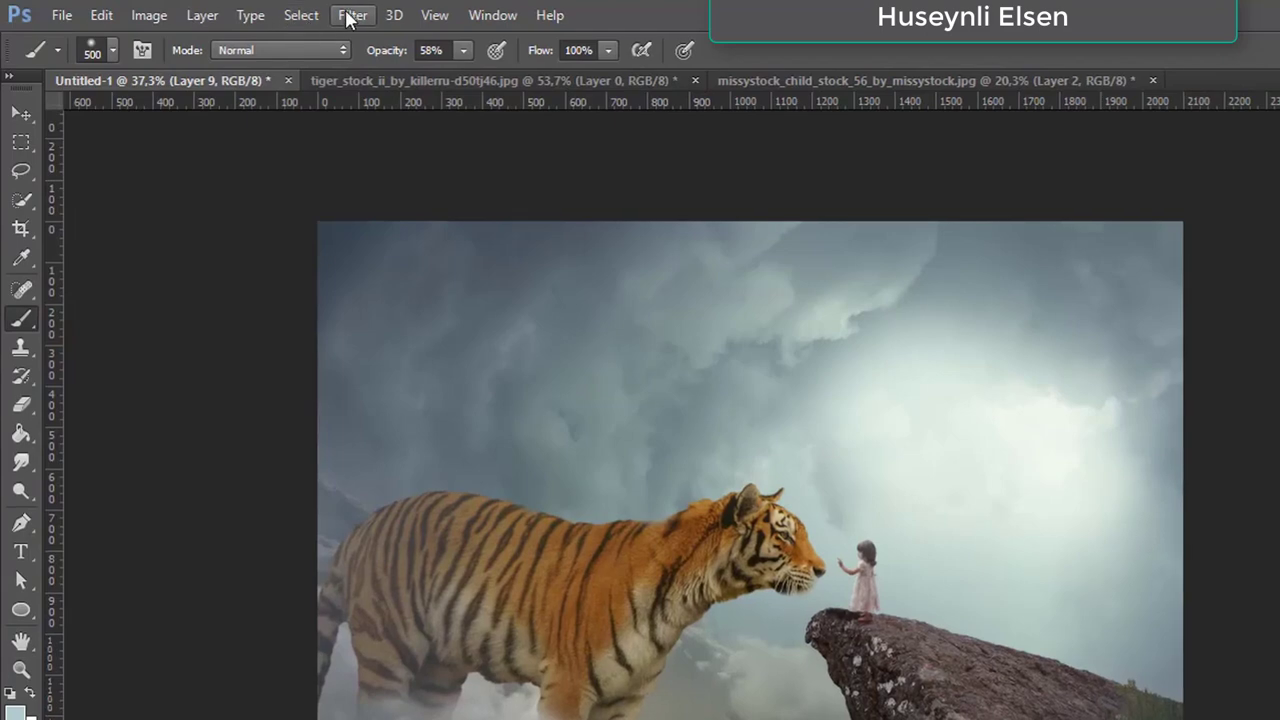
click(351, 16)
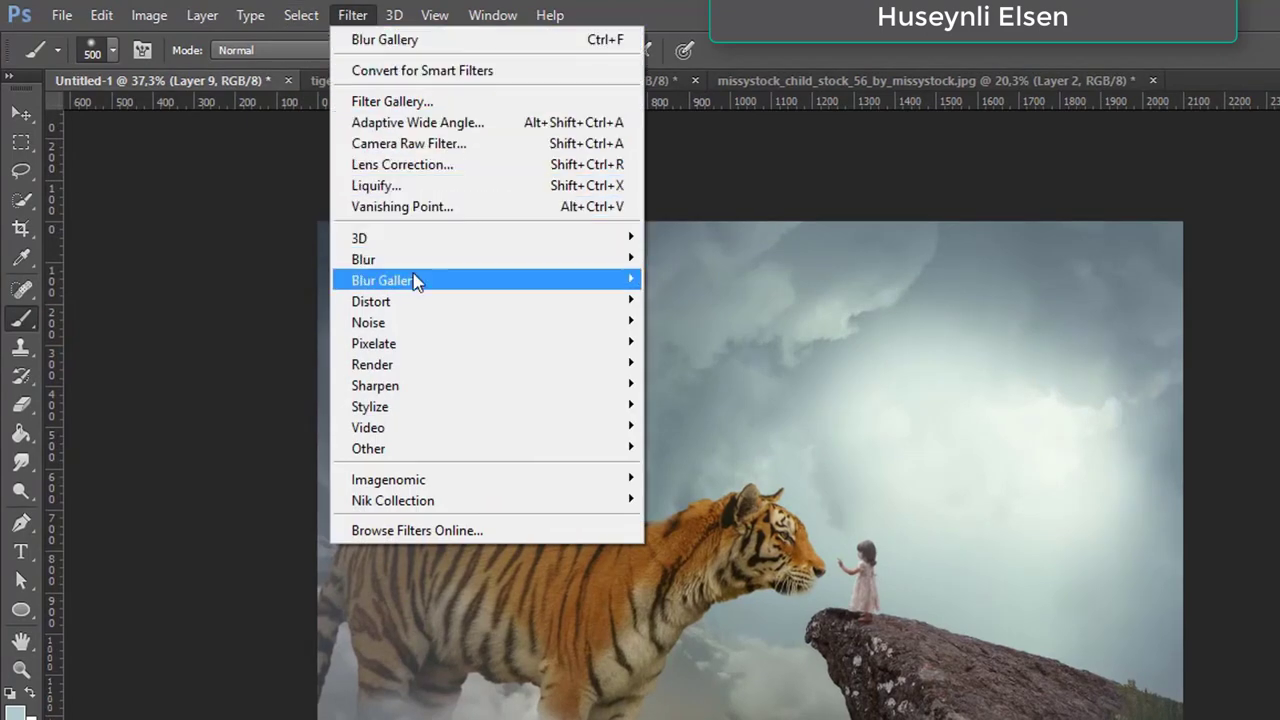
mouse_move(438, 281)
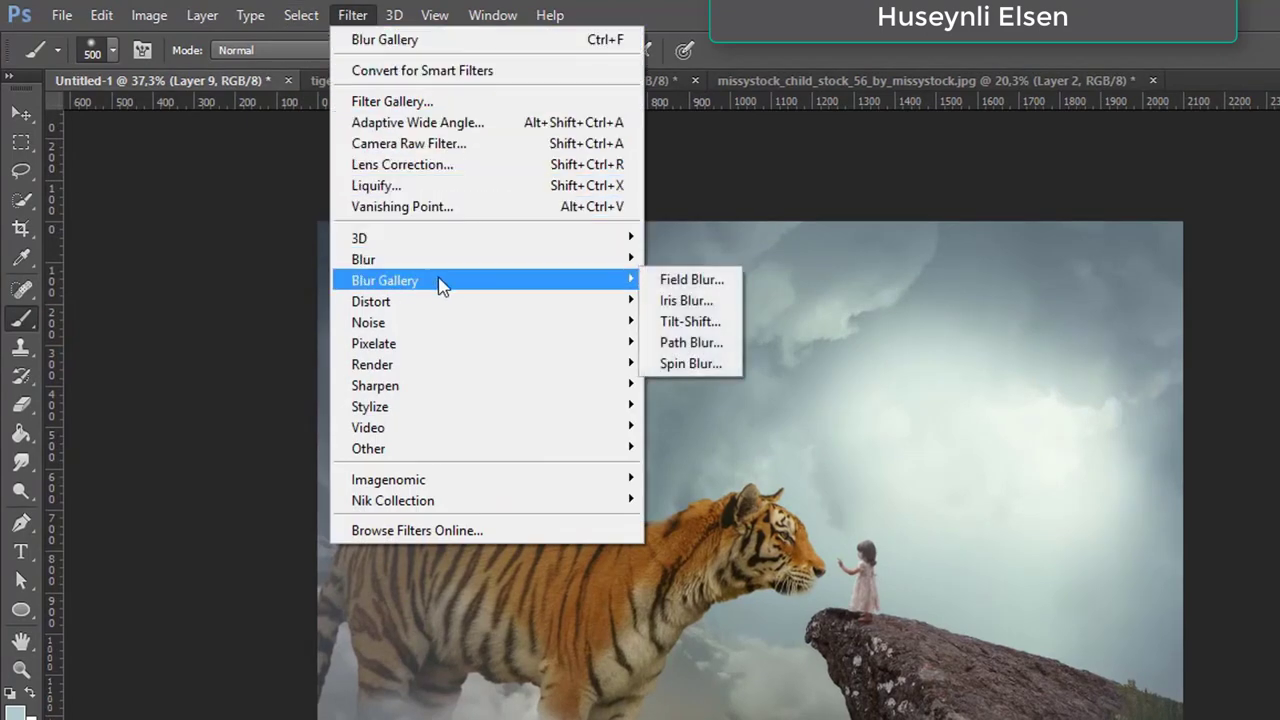
click(728, 302)
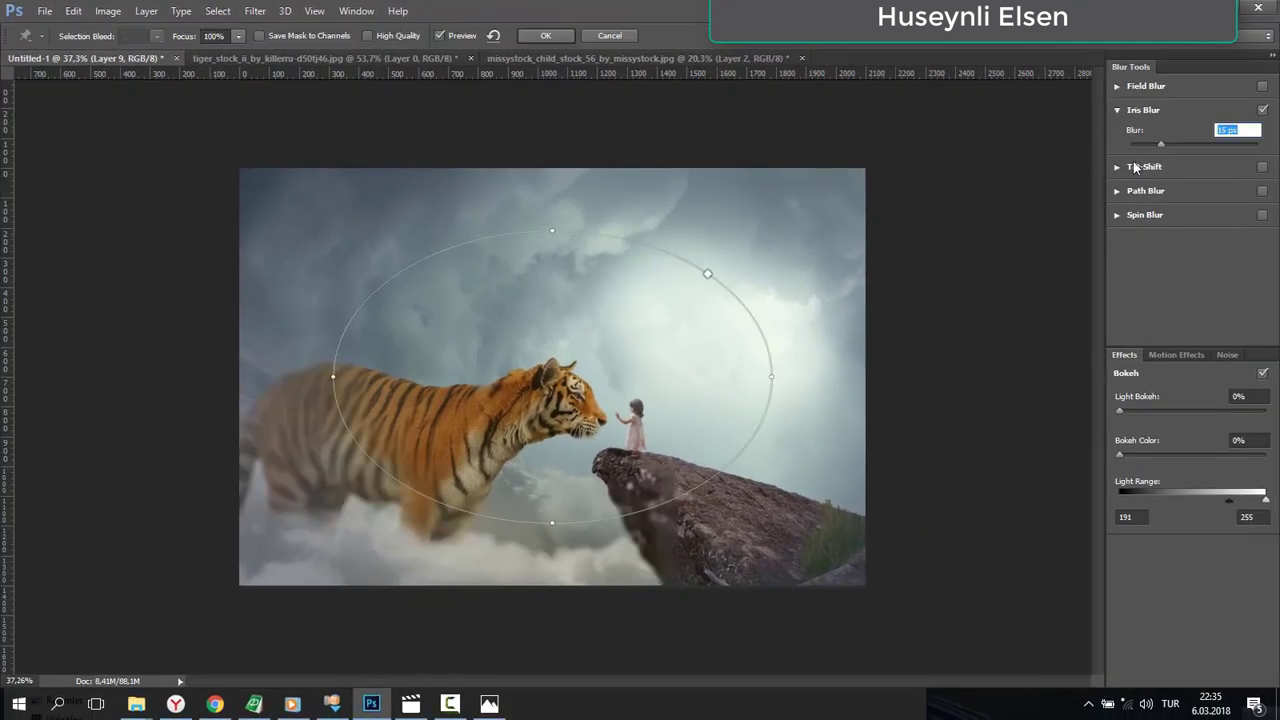
- Widen the iris ellipse beyond the canvas, set the blur to 5 px, pull the sharp zone inward and apply the Iris Blur
drag(773, 377, 988, 376)
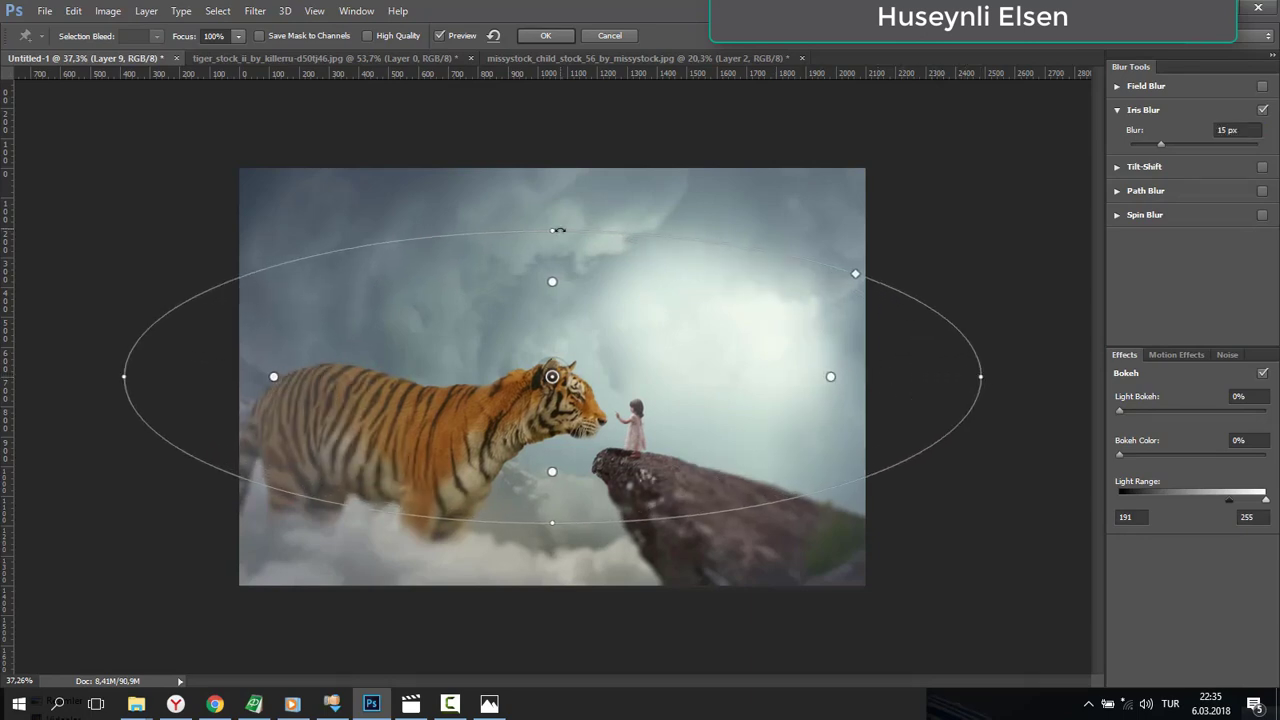
drag(555, 231, 552, 151)
drag(1161, 141, 1152, 145)
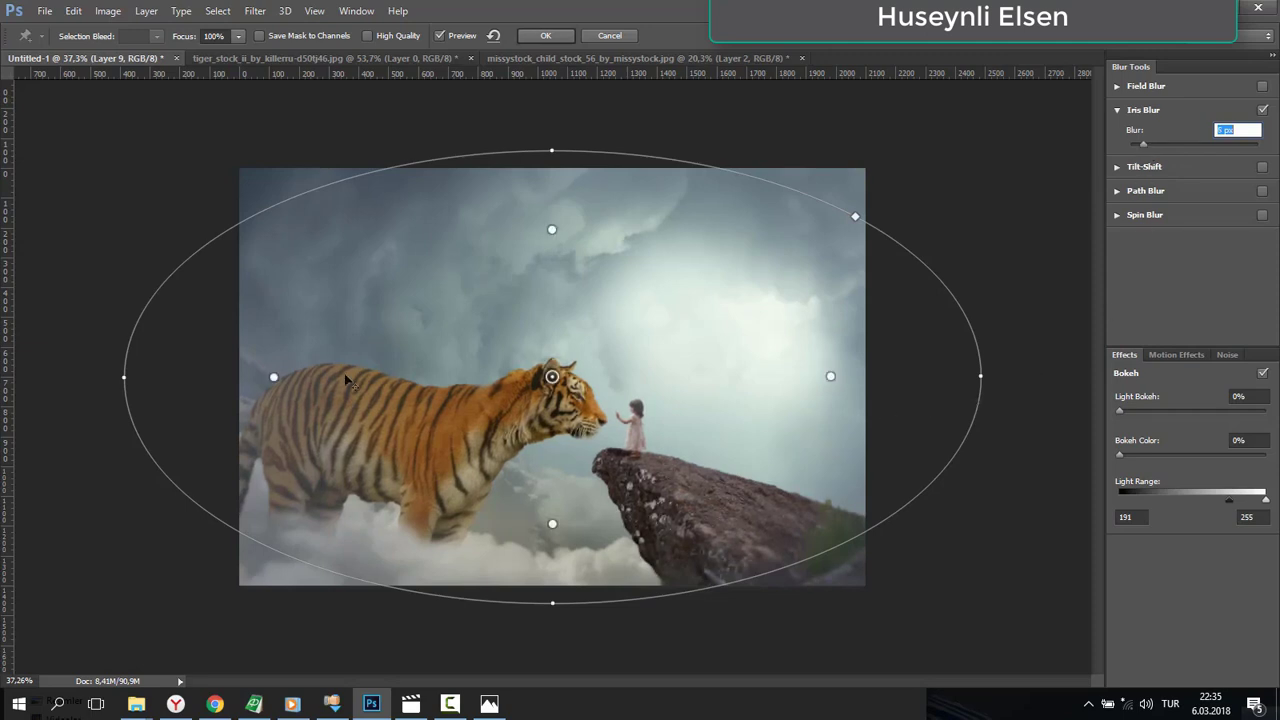
drag(274, 380, 343, 380)
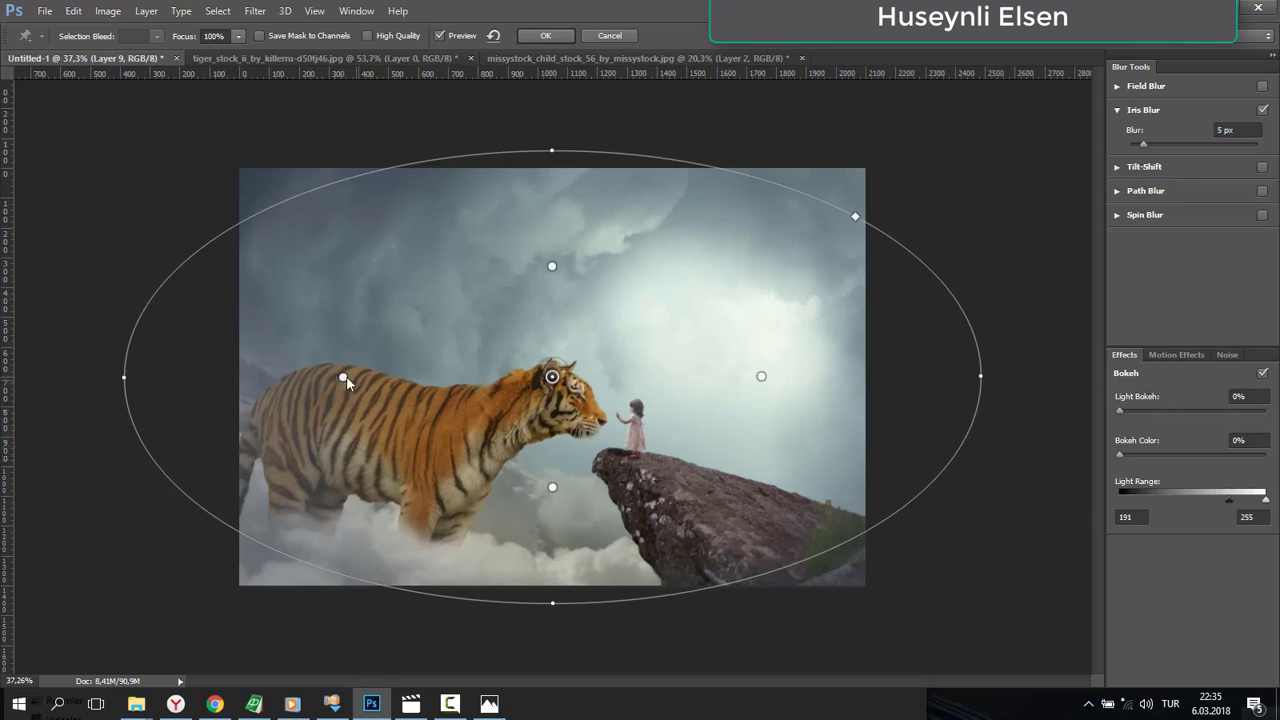
drag(351, 380, 372, 381)
click(549, 37)
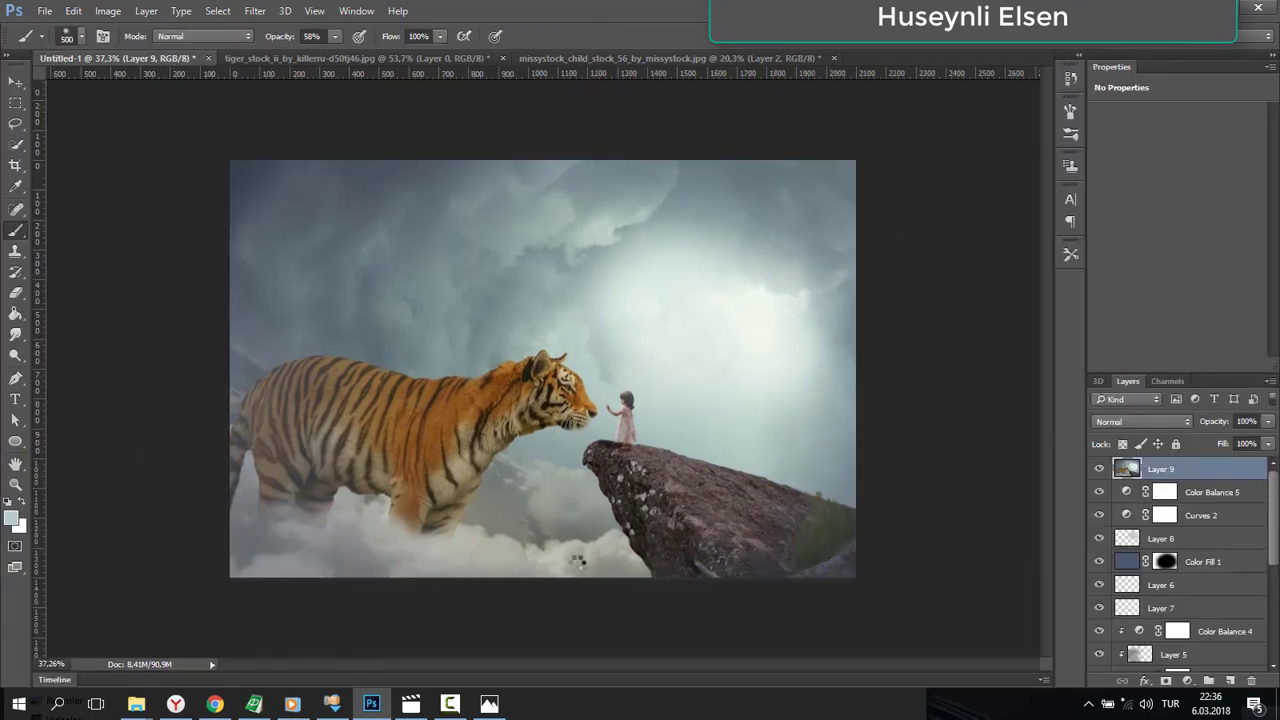